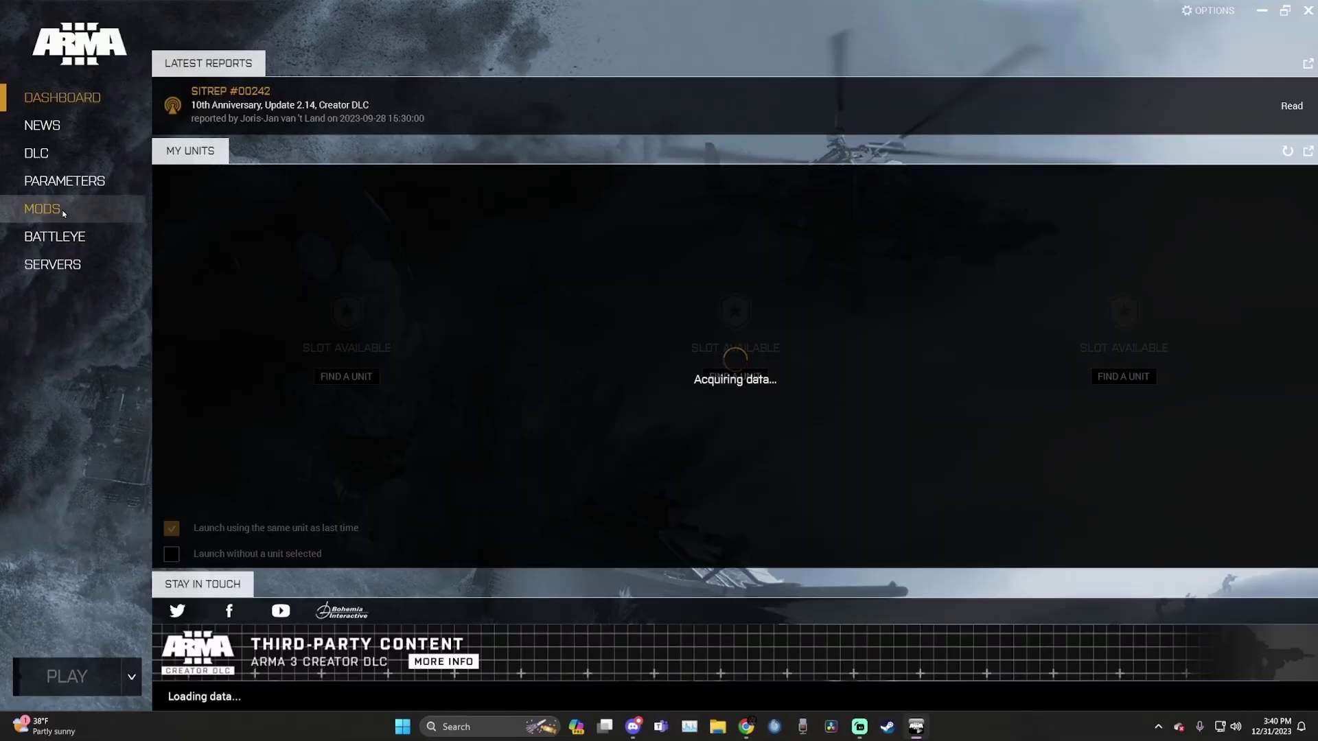
Open the launcher's mod list and review the Discord mod-list channel's presets with and without the Western Sahara CDLC
left_click(42, 209)
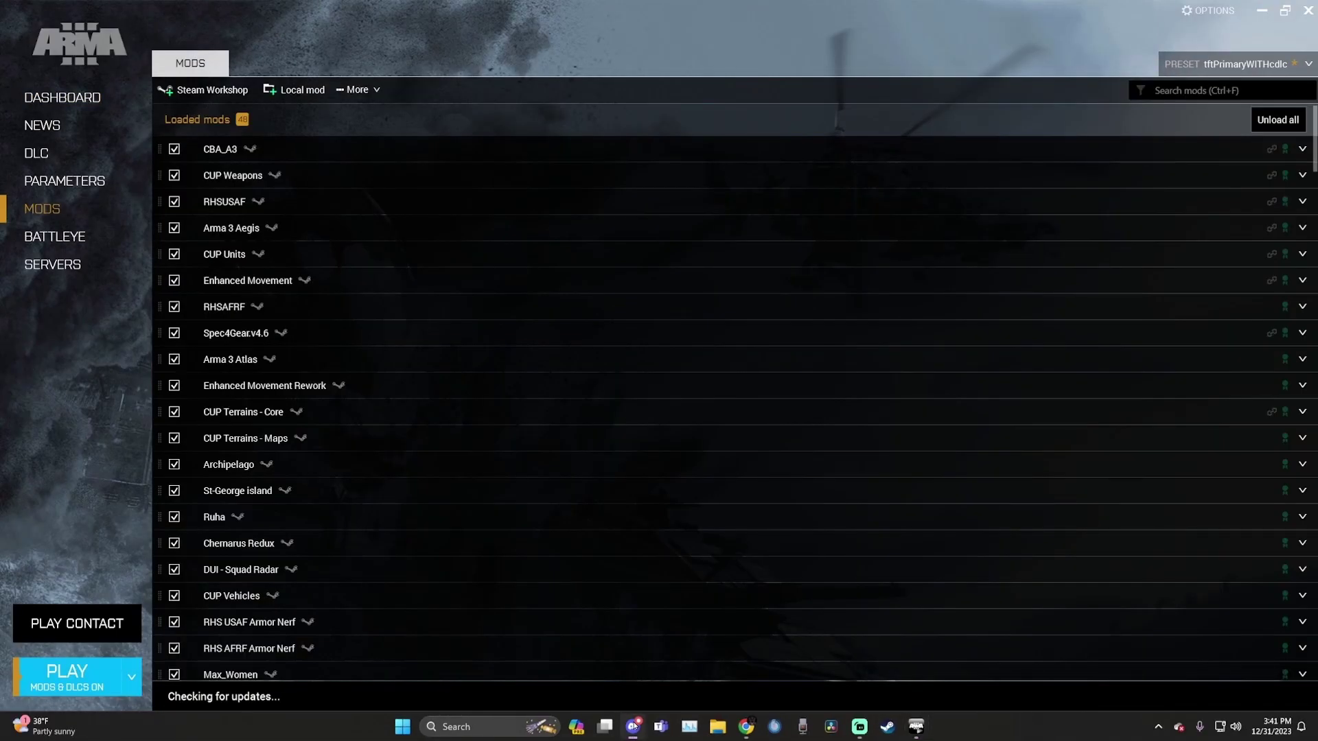
left_click(632, 726)
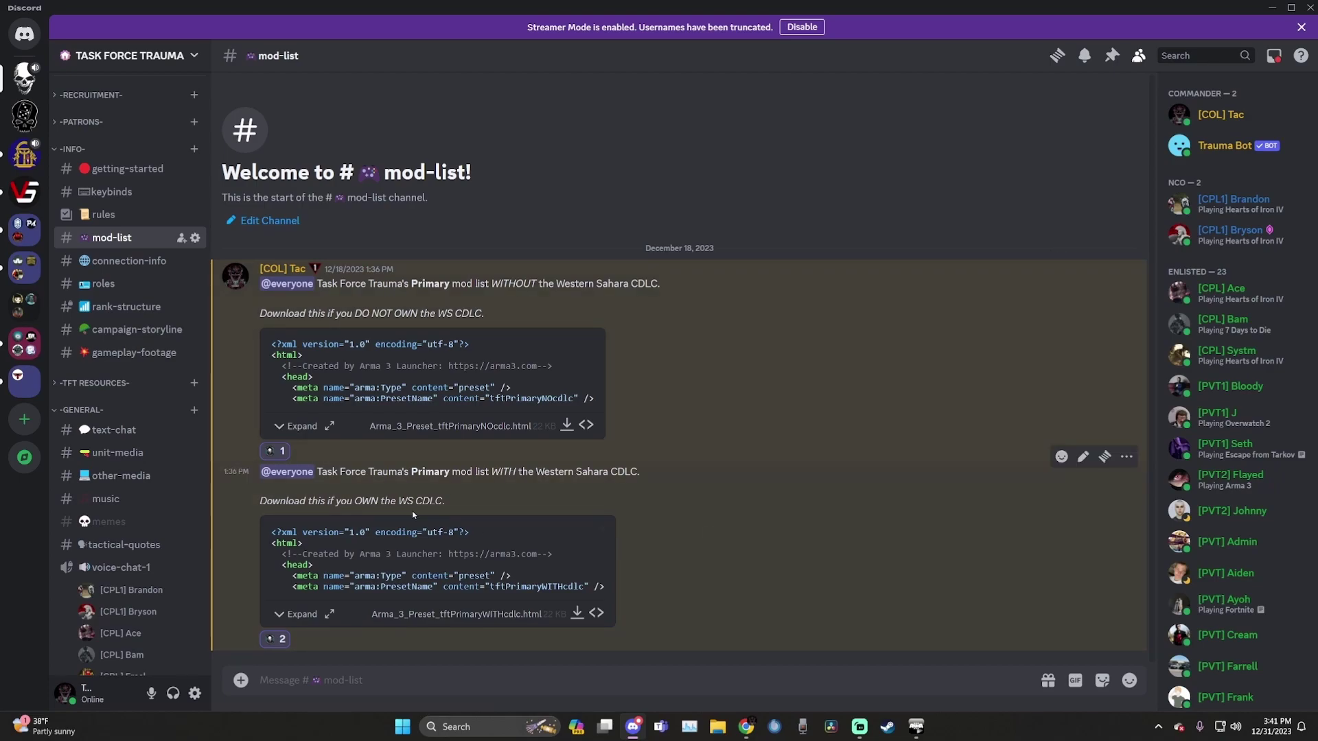
left_click_drag(345, 501, 432, 501)
left_click(433, 500)
left_click_drag(360, 315, 488, 318)
left_click(488, 323)
key("super+Down")
key("super+Down")
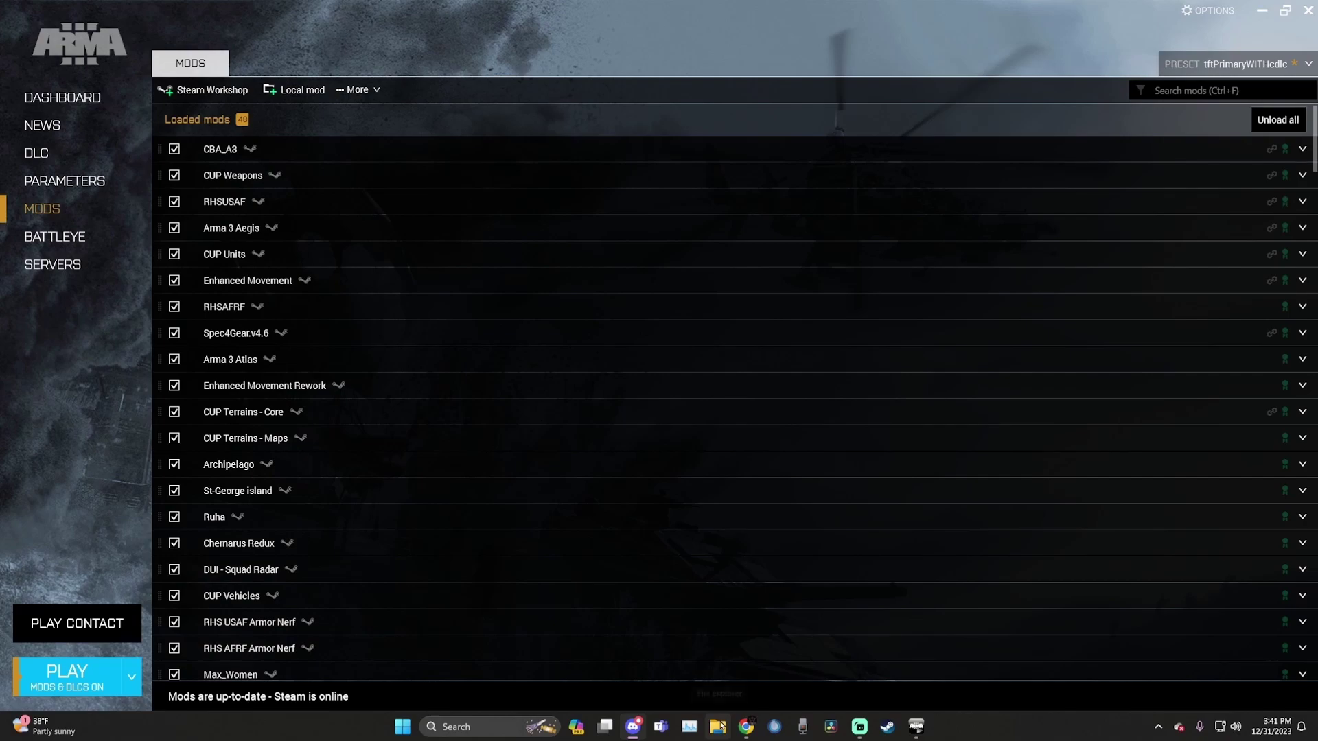
Import Arma_3_Preset_tftPrimaryWITHcdlc (1) from Downloads into the Arma 3 Launcher, overwriting the existing preset
left_click(718, 726)
left_click(525, 329)
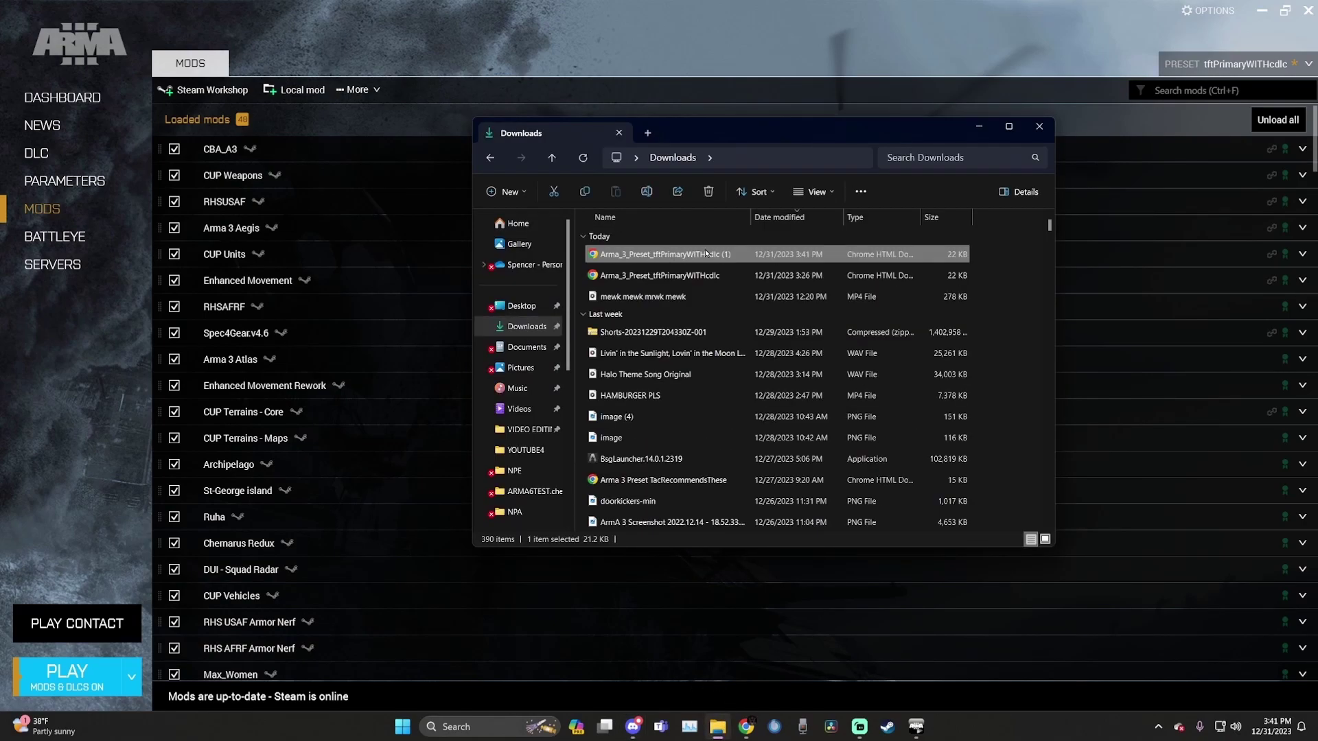
left_click_drag(707, 256, 387, 315)
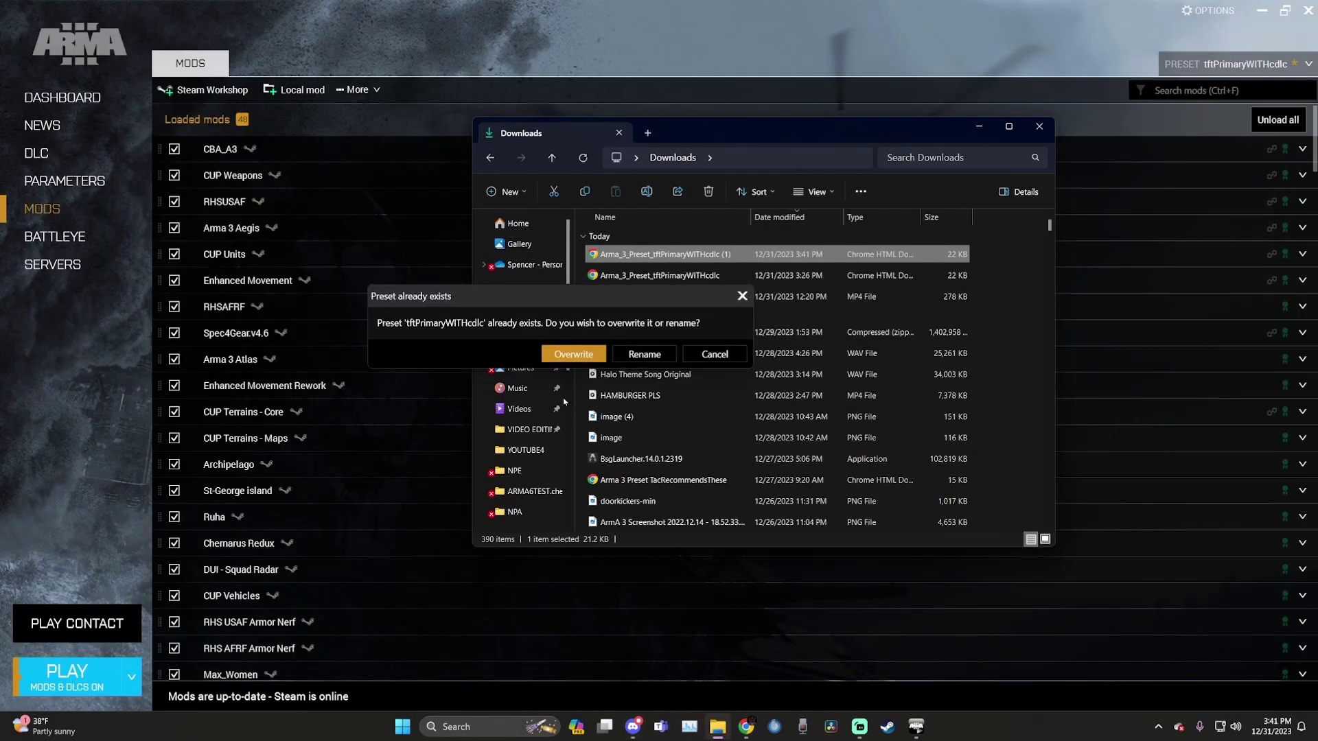
left_click(572, 355)
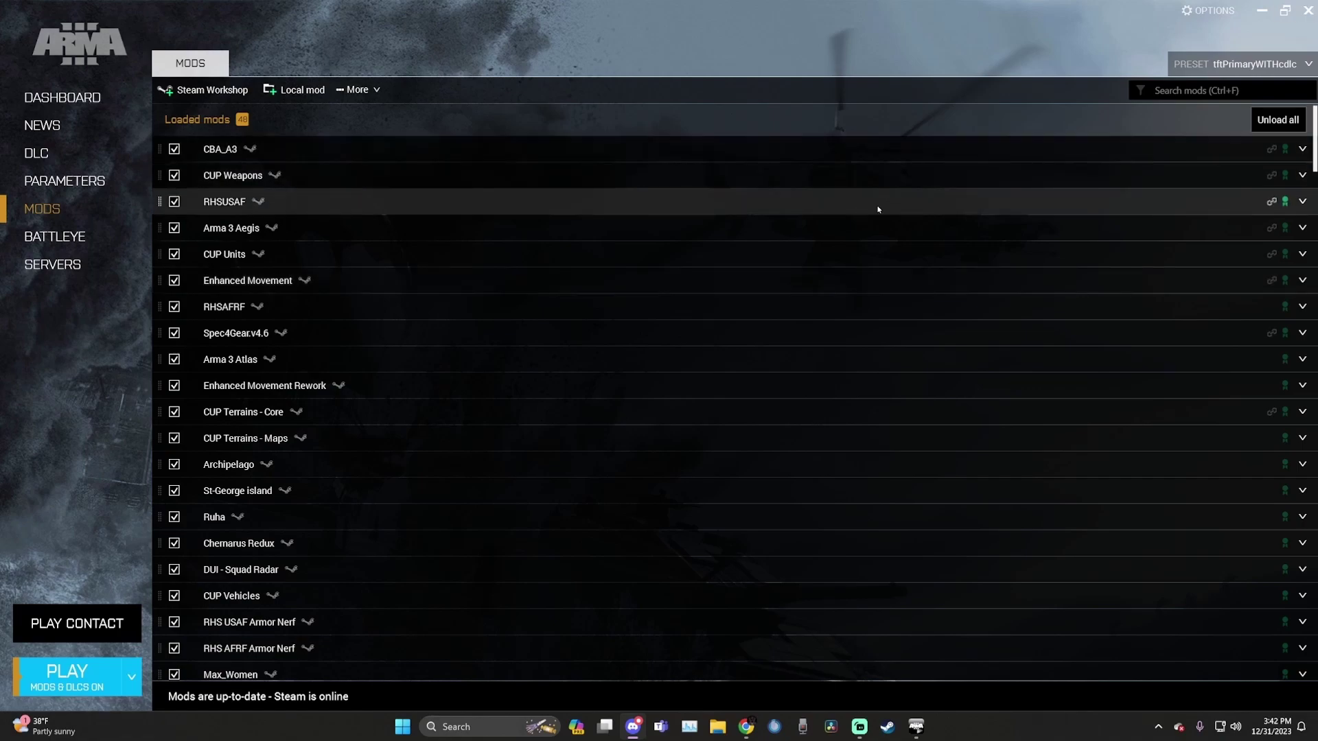
Filter the launcher's mods by "tft"
right_click(272, 209)
left_click(430, 362)
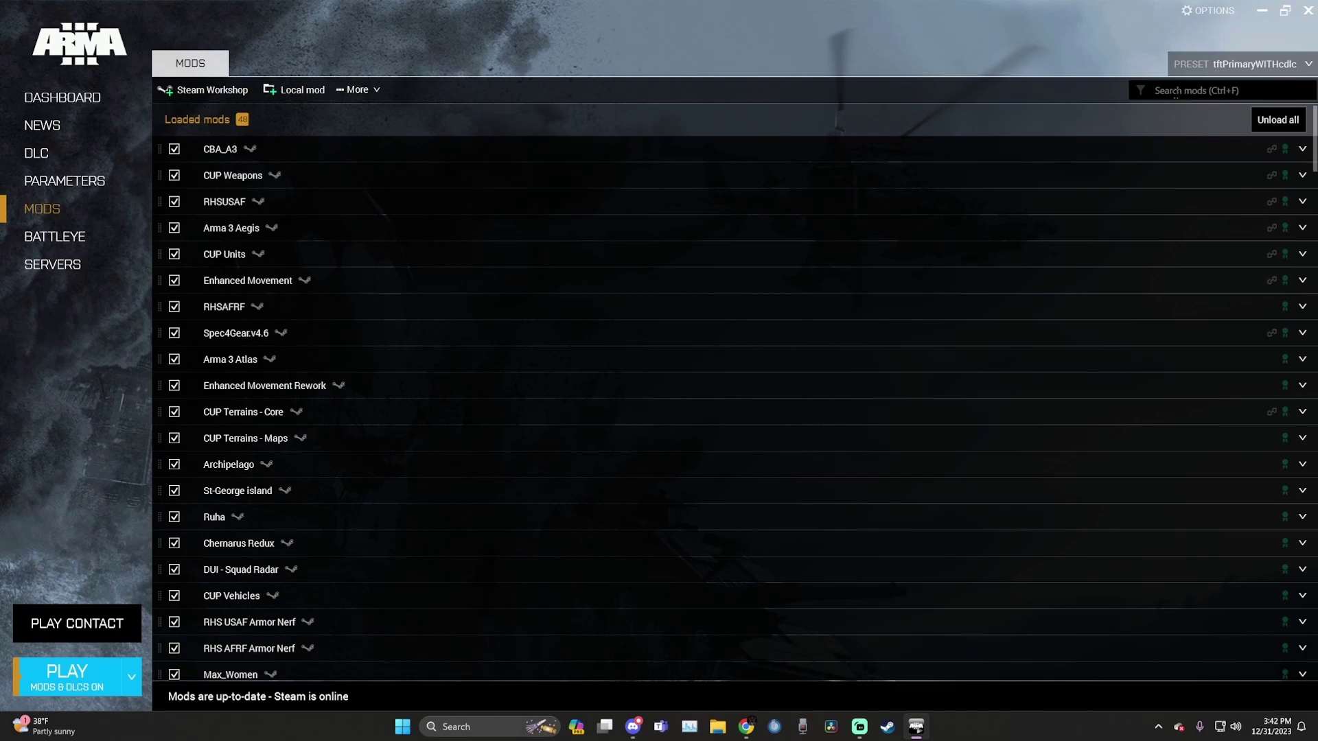
left_click(1167, 90)
type("tft")
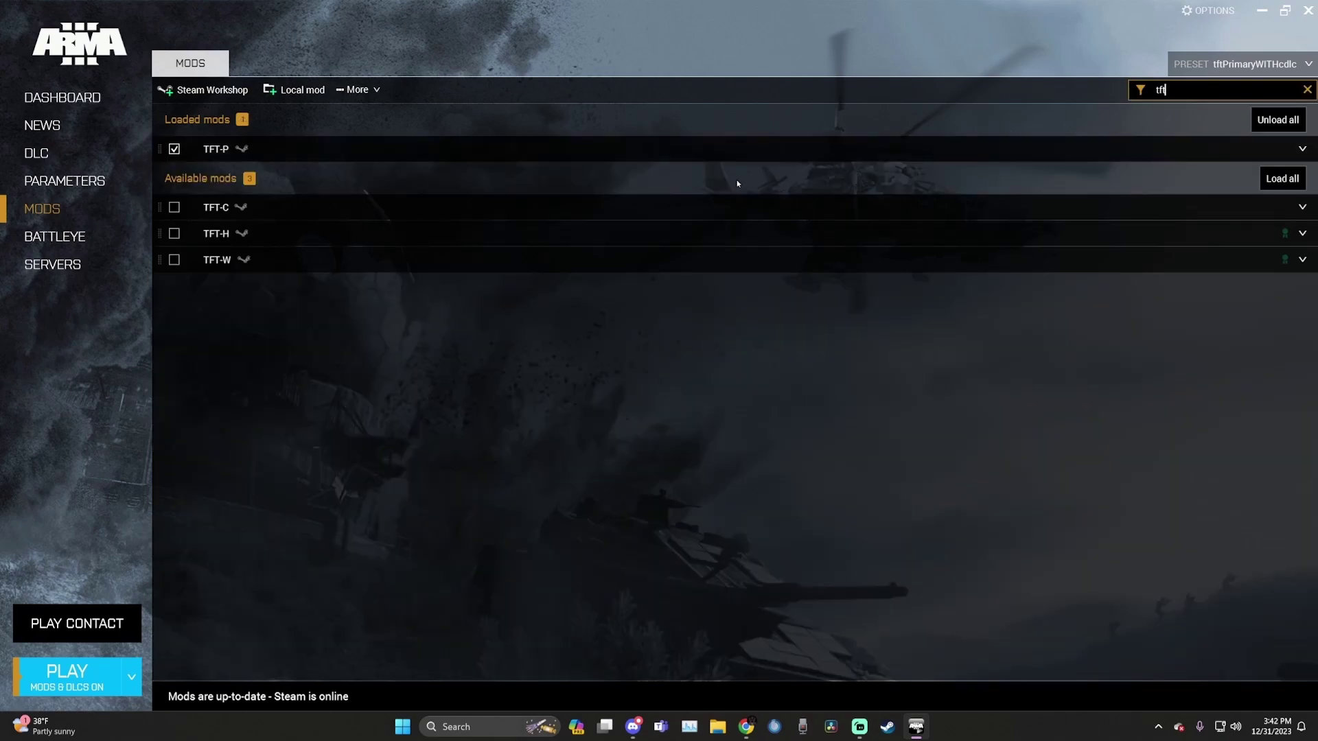
Expand the TFT-P mod's details, then remove the mod and confirm its removal
right_click(268, 149)
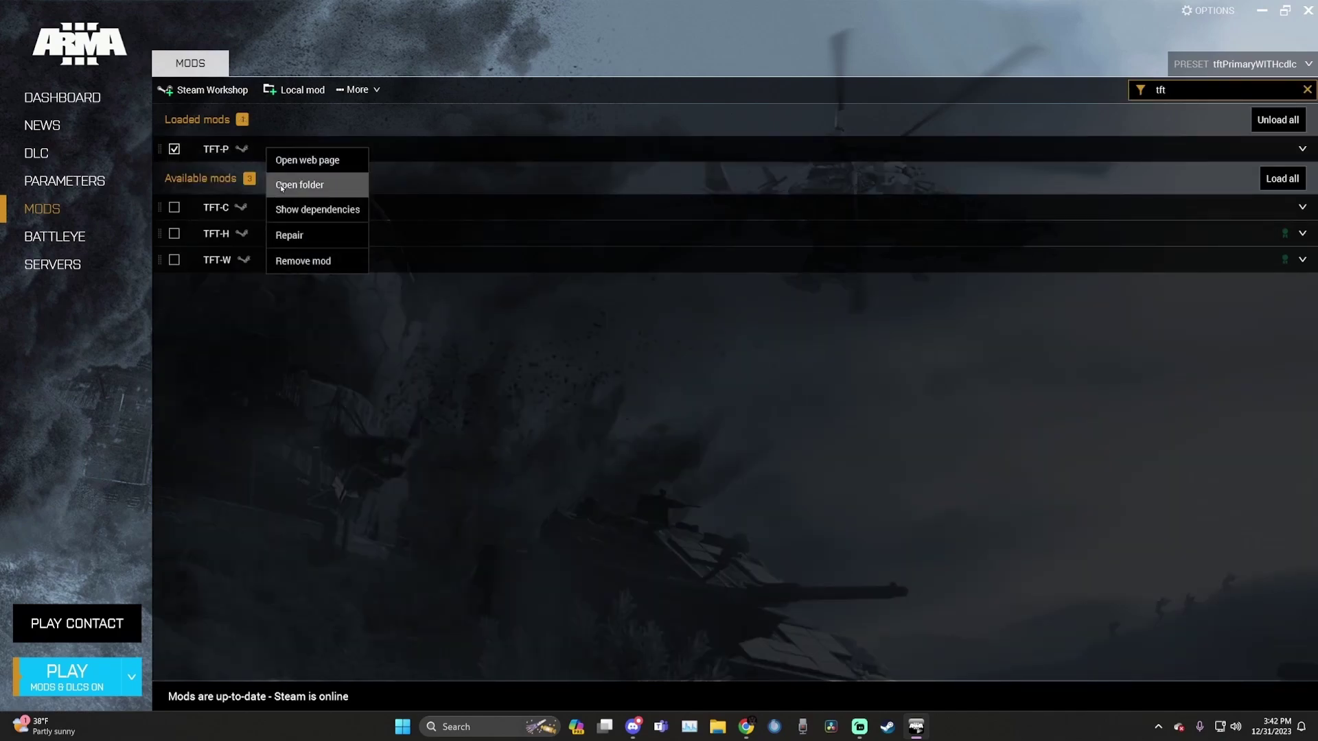
left_click(479, 420)
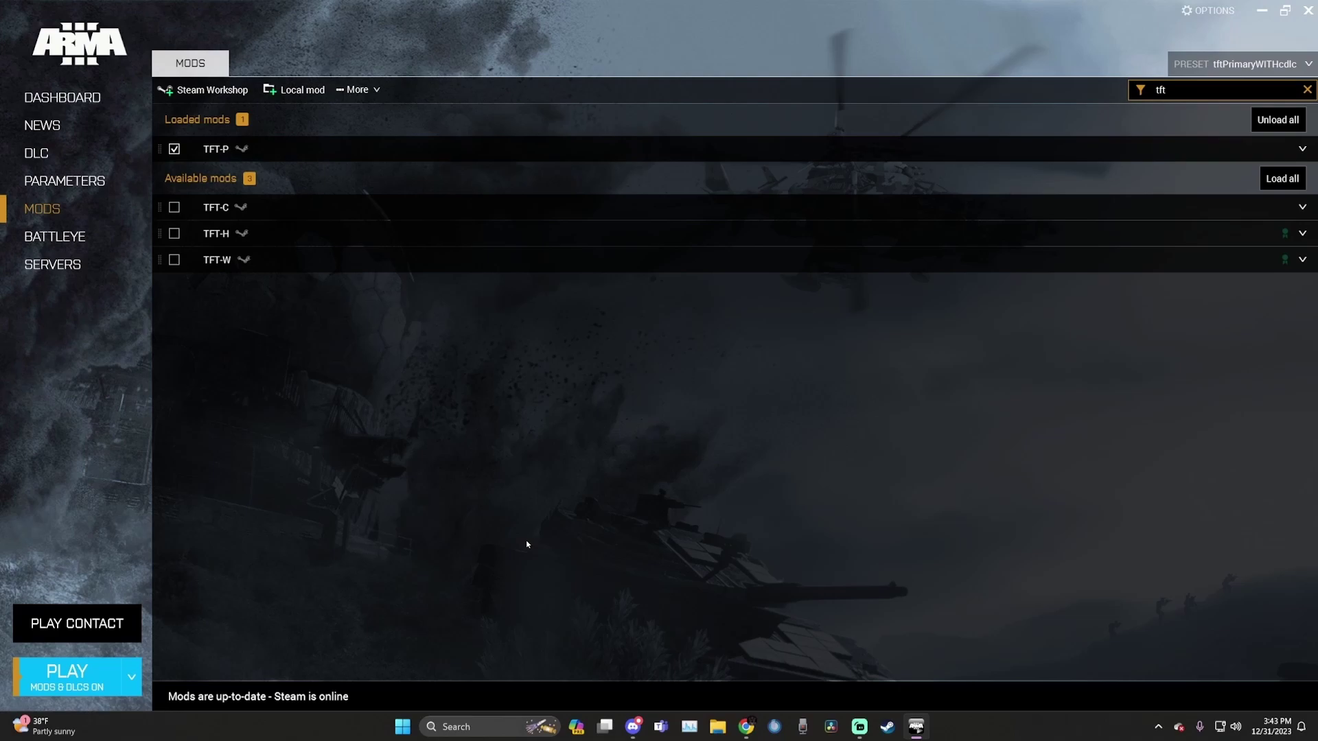
left_click(283, 146)
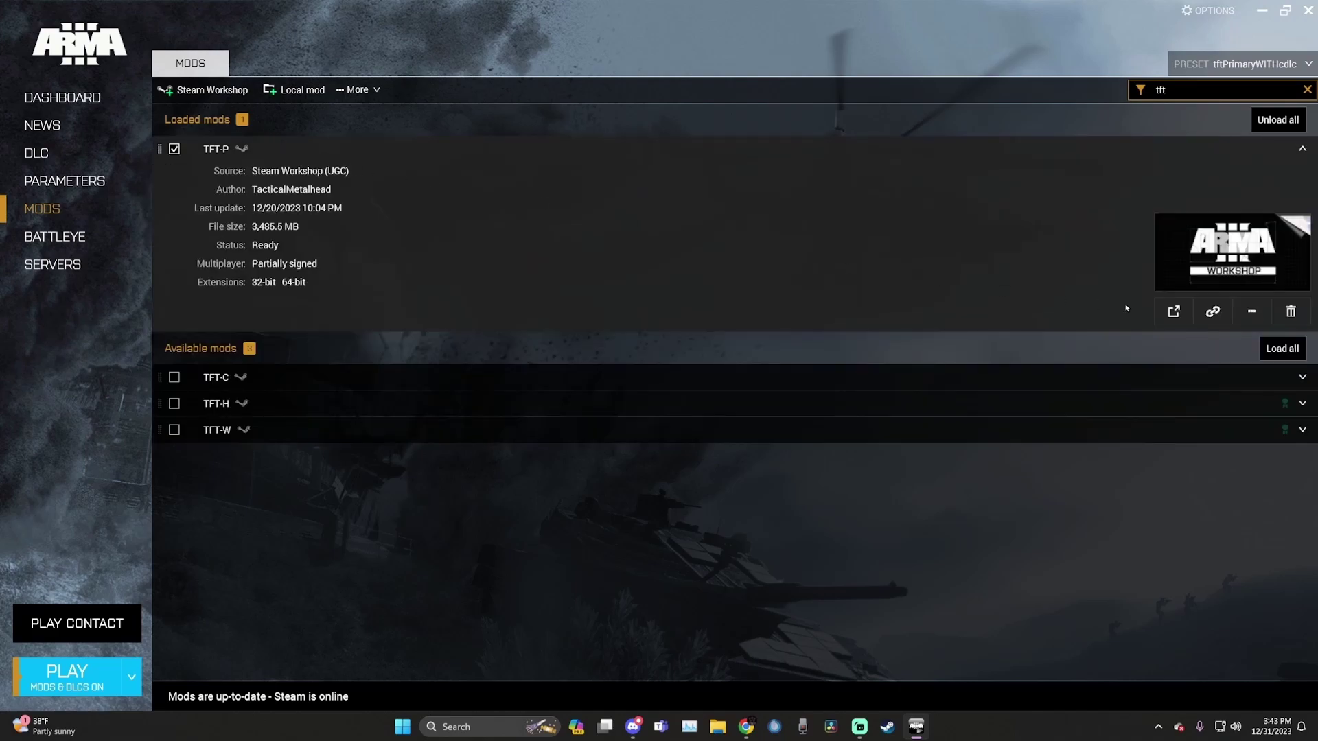
left_click(1291, 311)
left_click(707, 418)
Open the downloaded preset Arma_3_Preset_tftPrimaryWITHcdlc (1) in the browser and locate its TFT-P entry
left_click(717, 726)
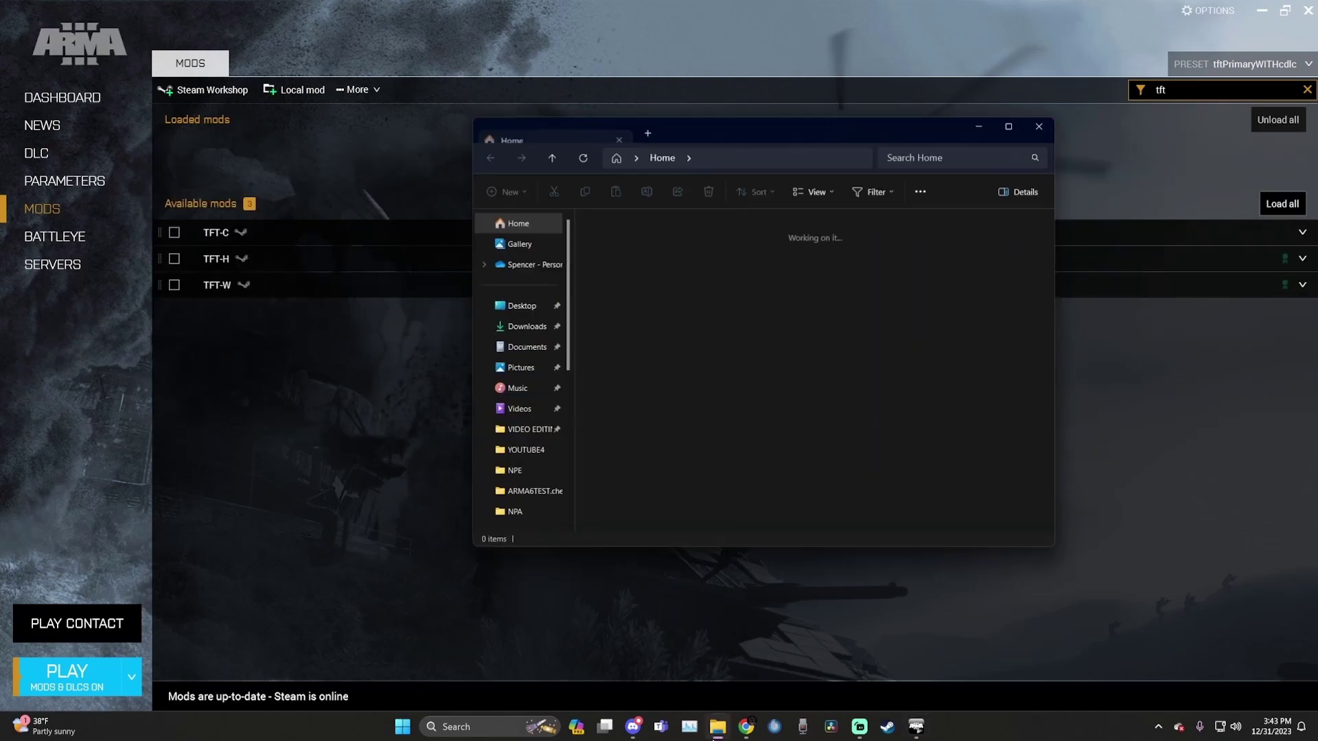
left_click(527, 326)
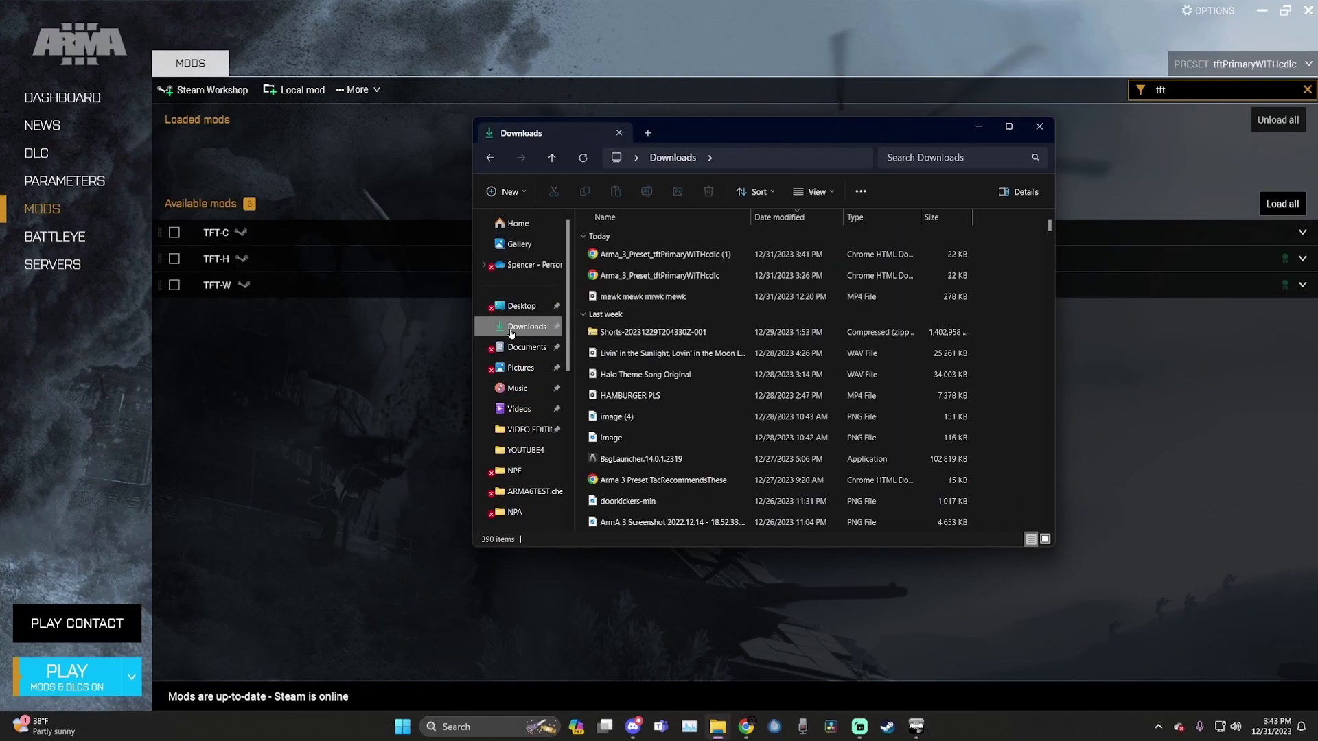
double_click(623, 259)
left_click_drag(47, 567, 15, 567)
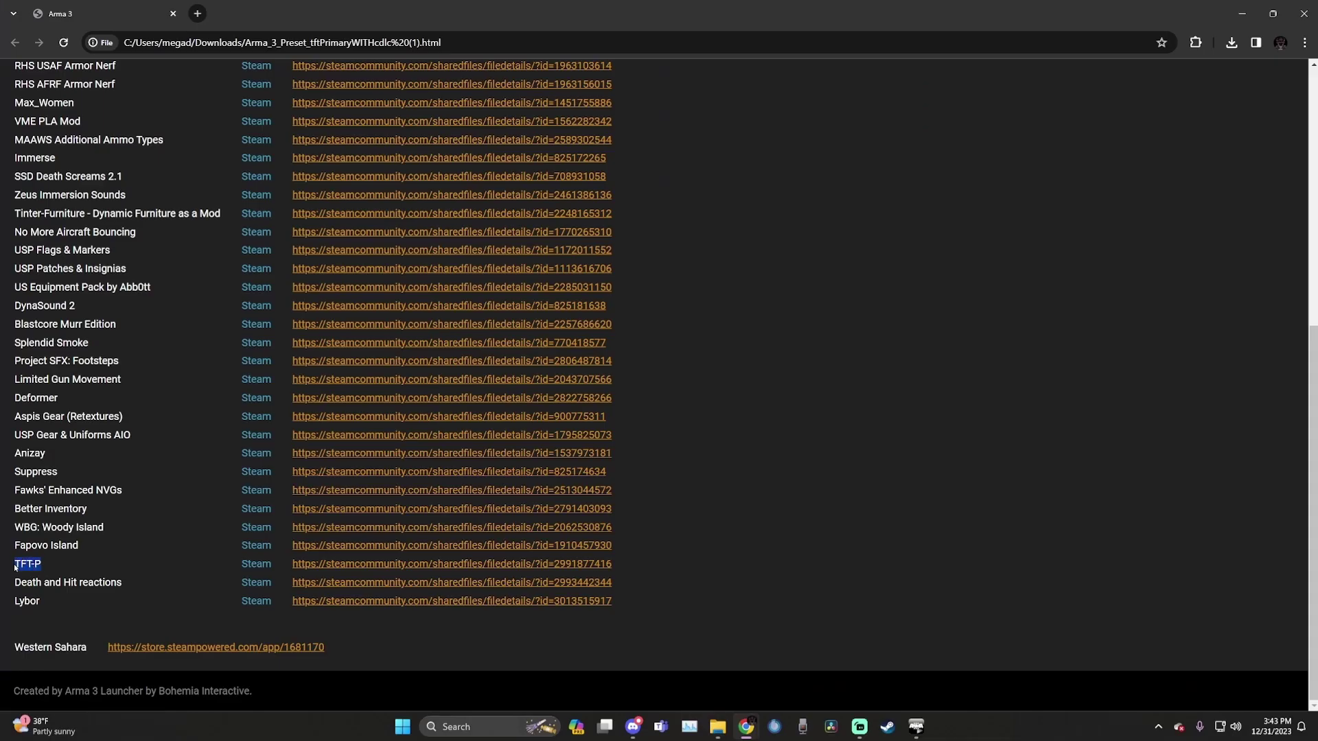
Follow the TFT-P Steam link, reinstall the mod from its Workshop page, and act on the launcher's installation notice
left_click(310, 565)
left_click(690, 440)
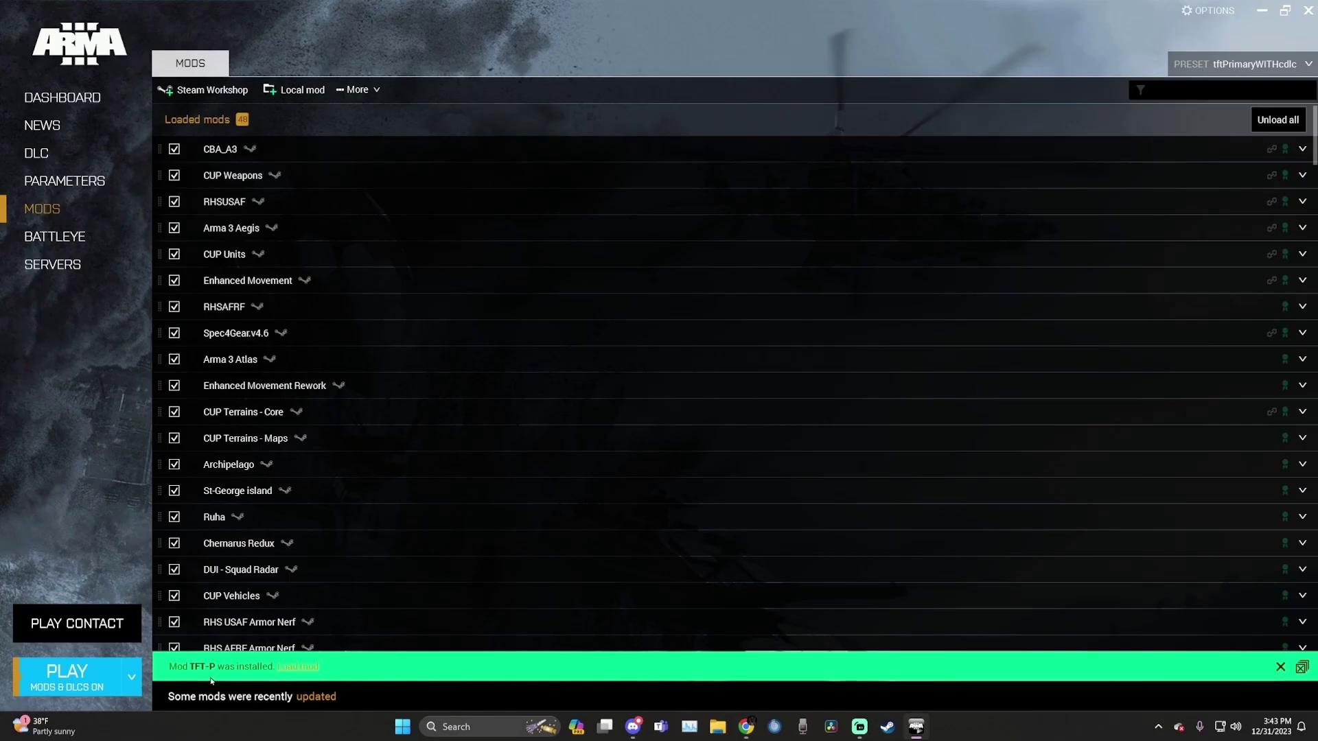
left_click(298, 666)
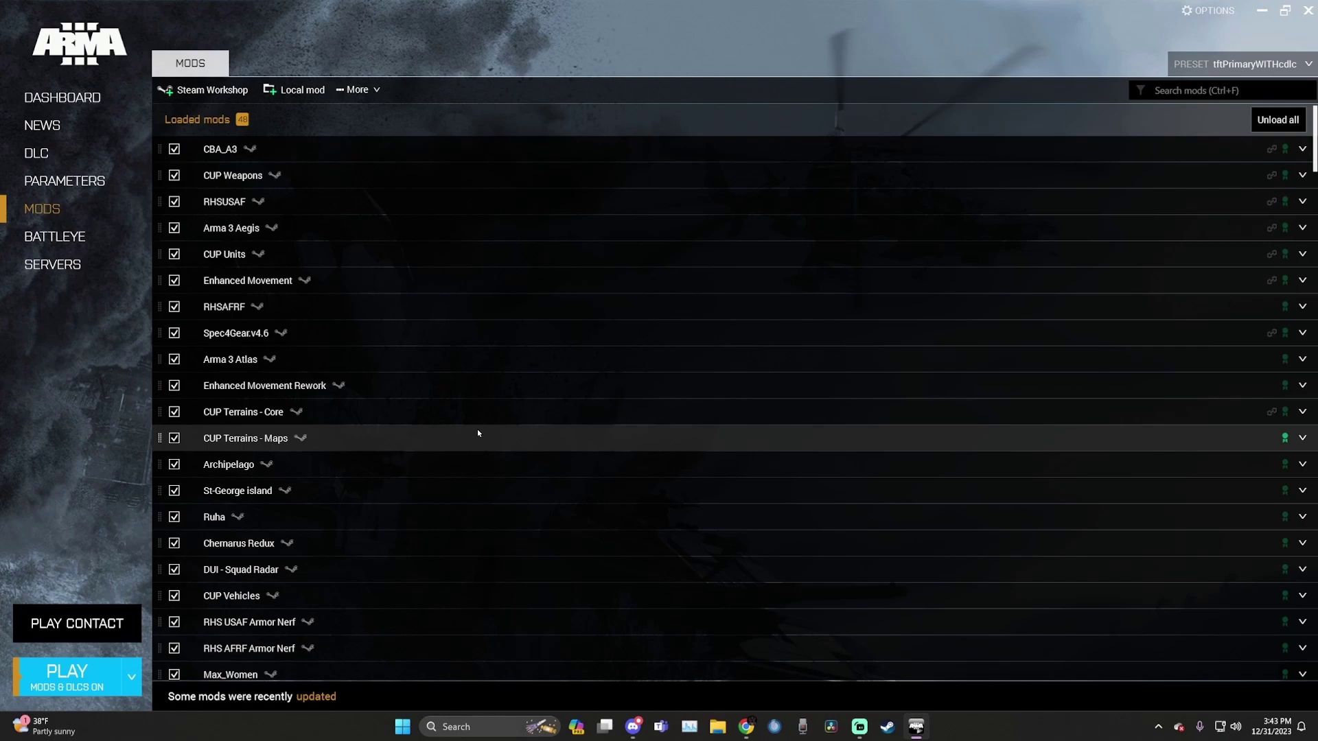
Launch TeamSpeak 3 and choose Speakers (Focusrite USB Audio) as the playback device in its options
key("super")
type("teamspeak")
key("Return")
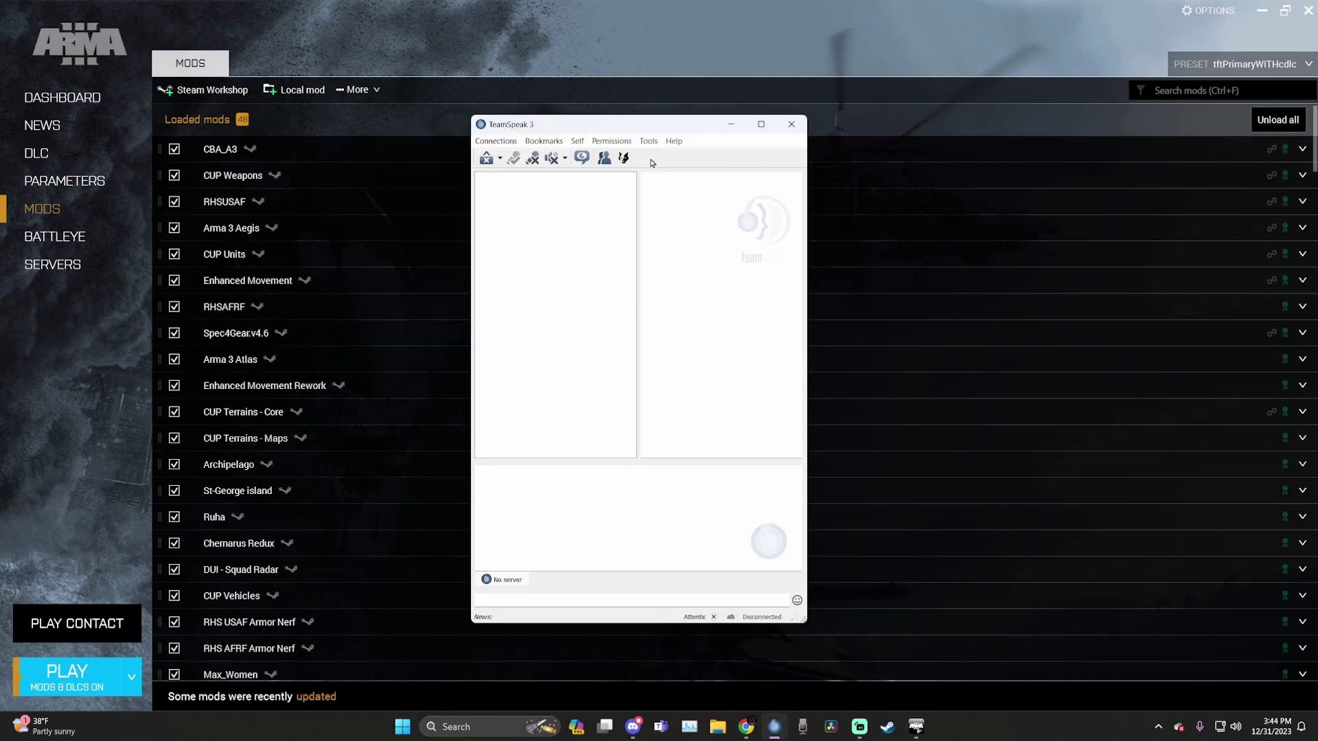
left_click(649, 141)
left_click(667, 402)
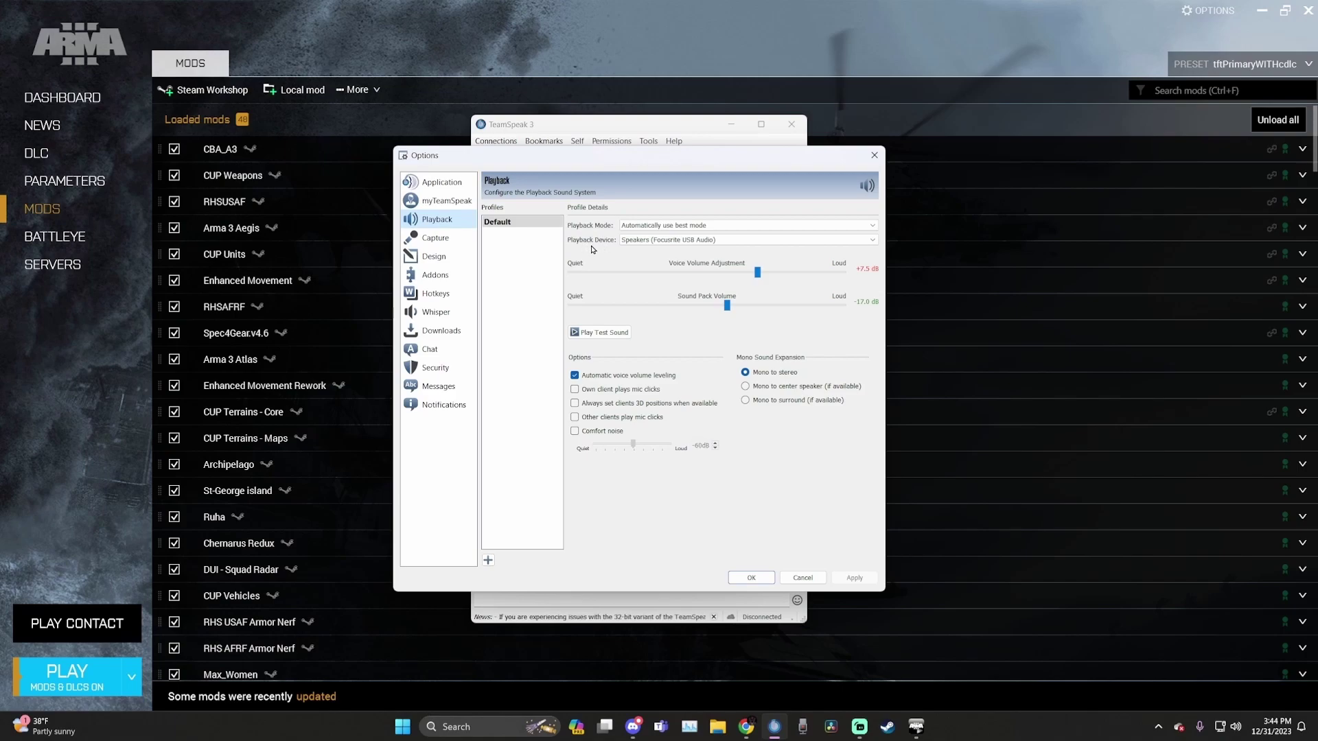
left_click(656, 243)
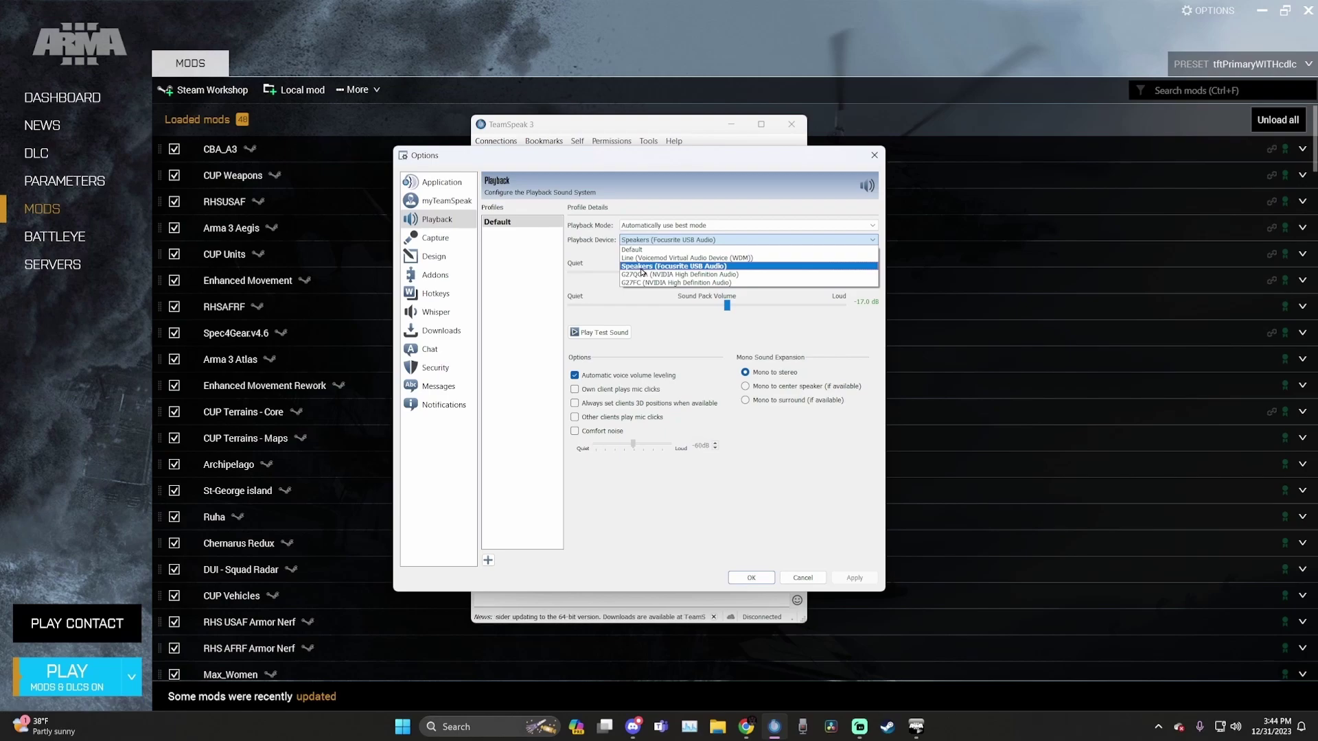
left_click(643, 272)
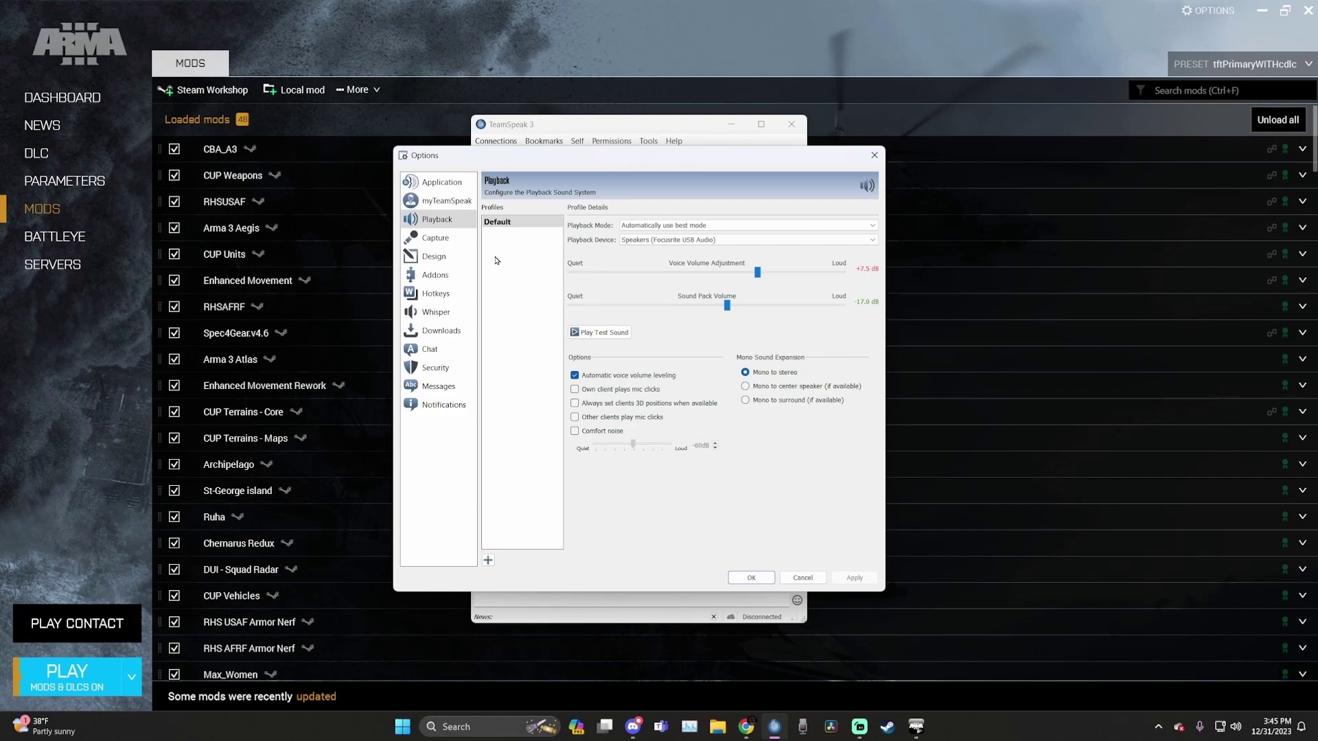
Choose Analogue 1 + 2 (Focusrite USB Audio) as capture device, keep voice activity detection on Automatic, then accept the options and close TeamSpeak
left_click(433, 240)
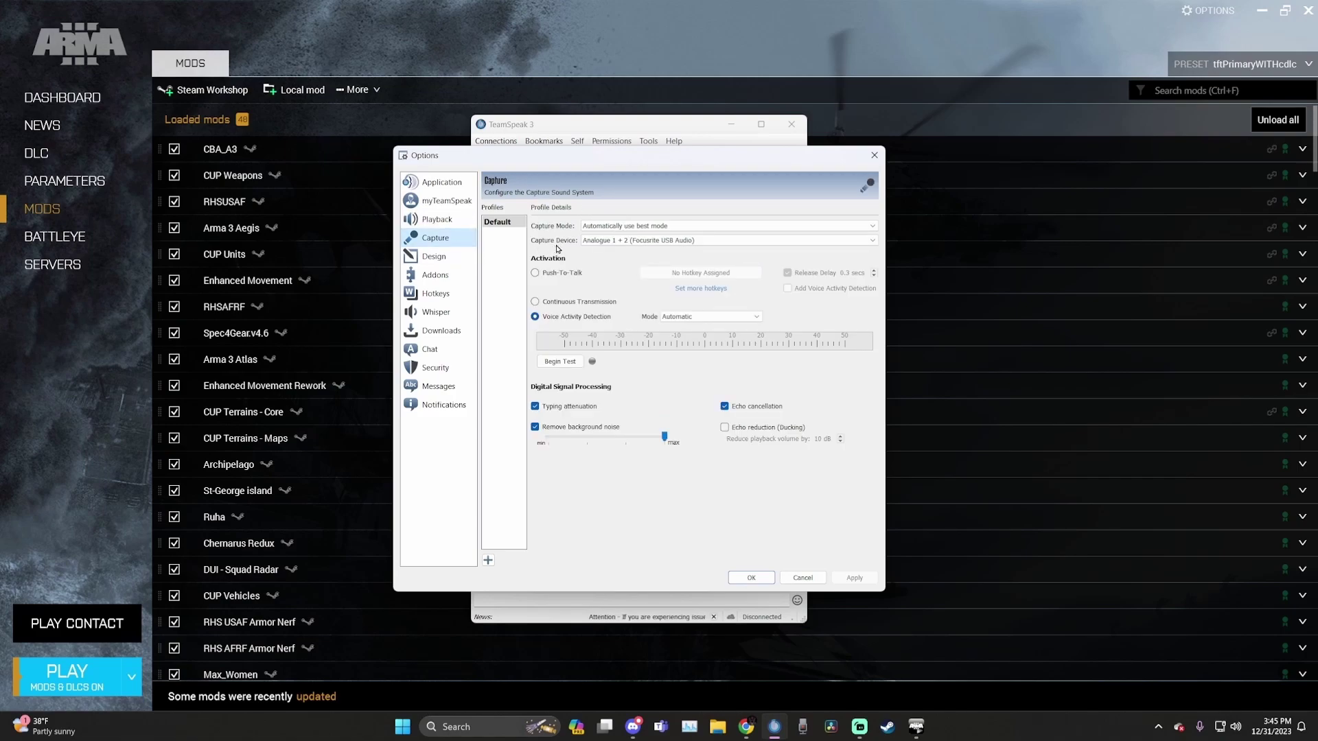
left_click(606, 241)
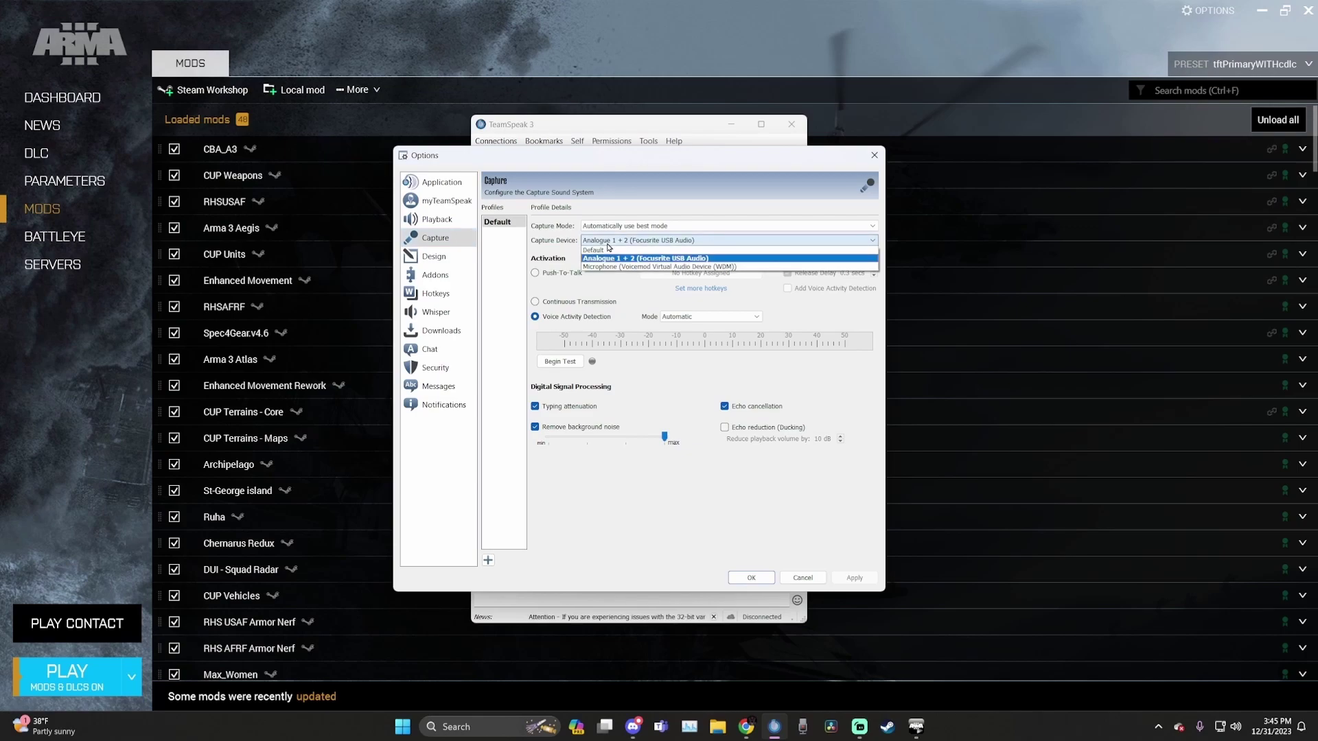
left_click(621, 259)
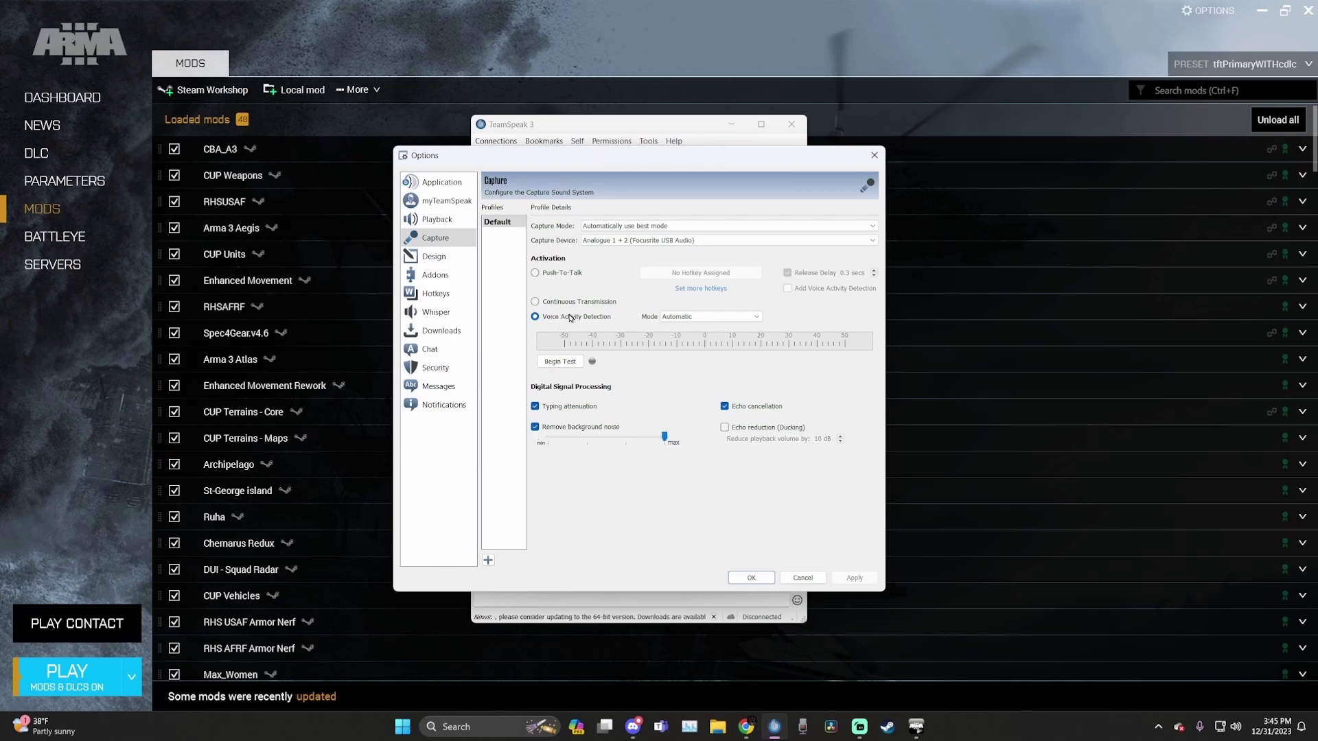
left_click(683, 317)
left_click(683, 317)
mouse_move(763, 410)
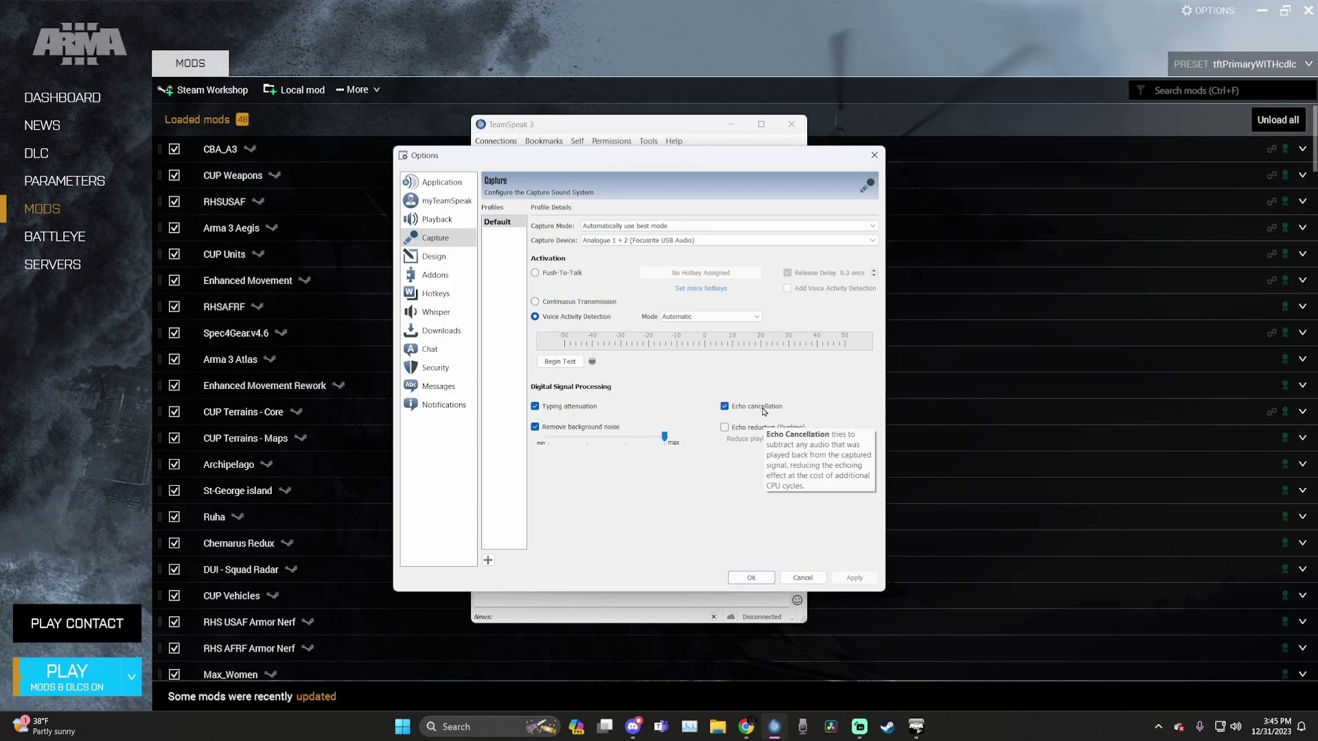
mouse_move(560, 433)
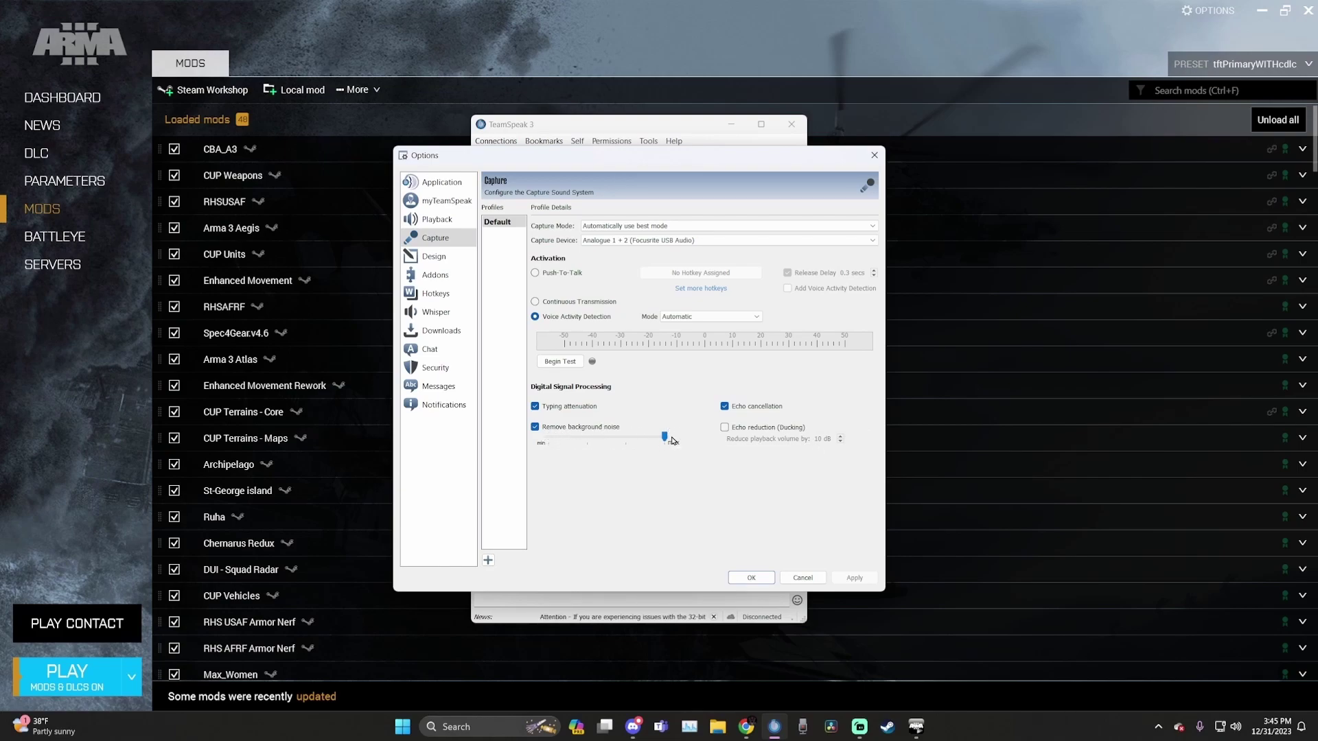
left_click(751, 580)
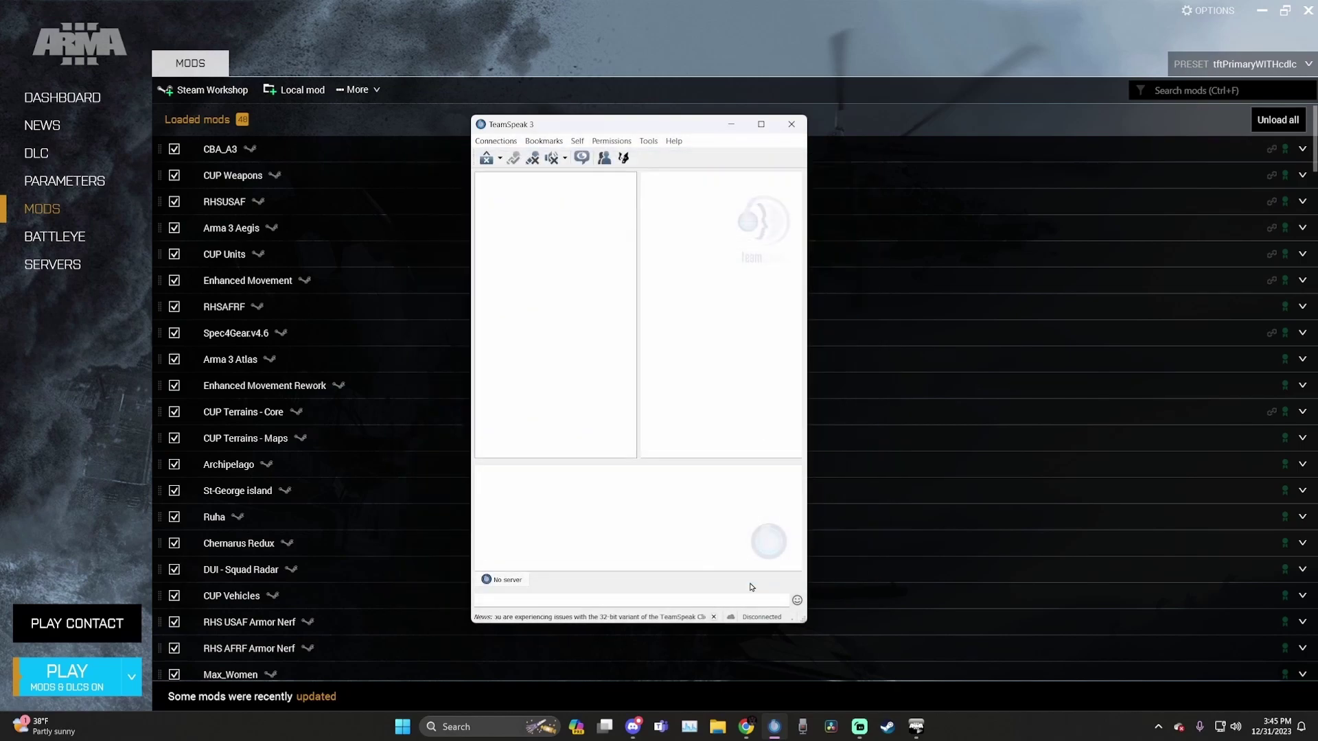
left_click(791, 124)
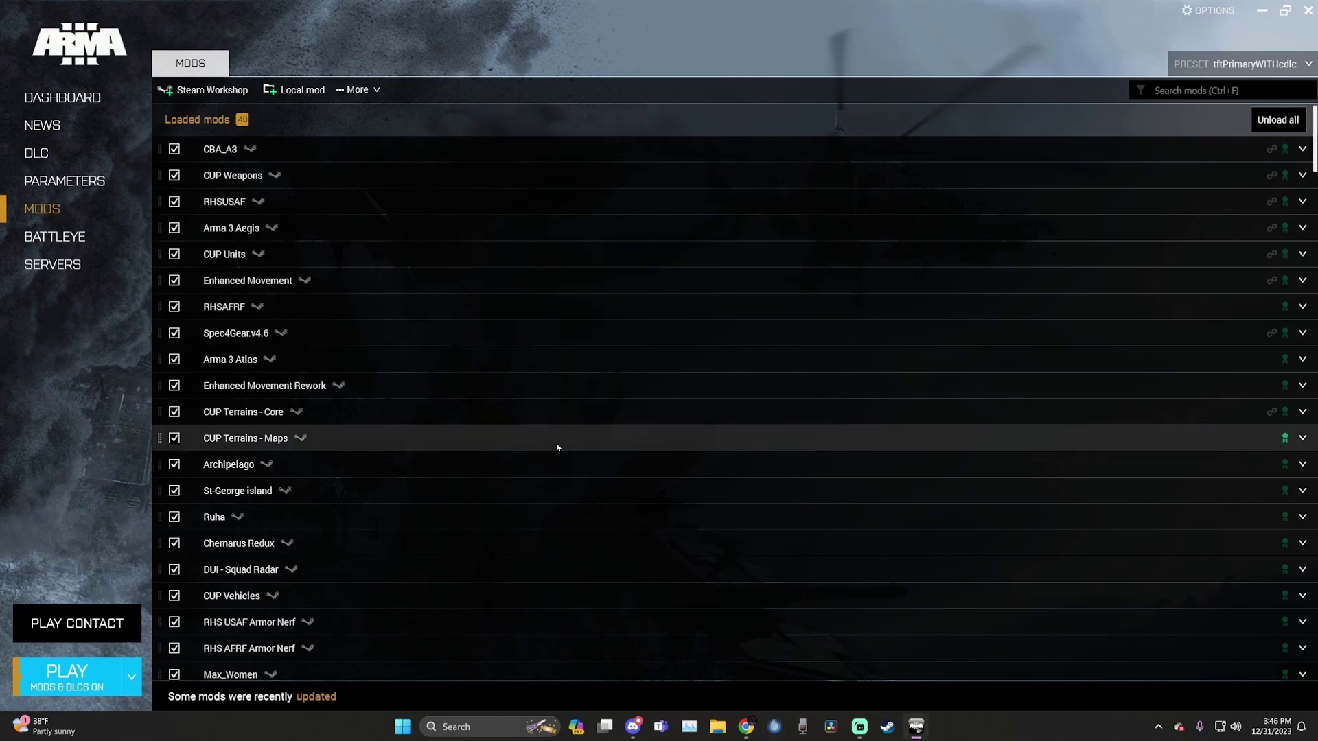
Show all launcher parameters and set the 64-bit memory allocator to Intel TBB 4 allocator (tbb4malloc_bi_x64)
left_click(81, 181)
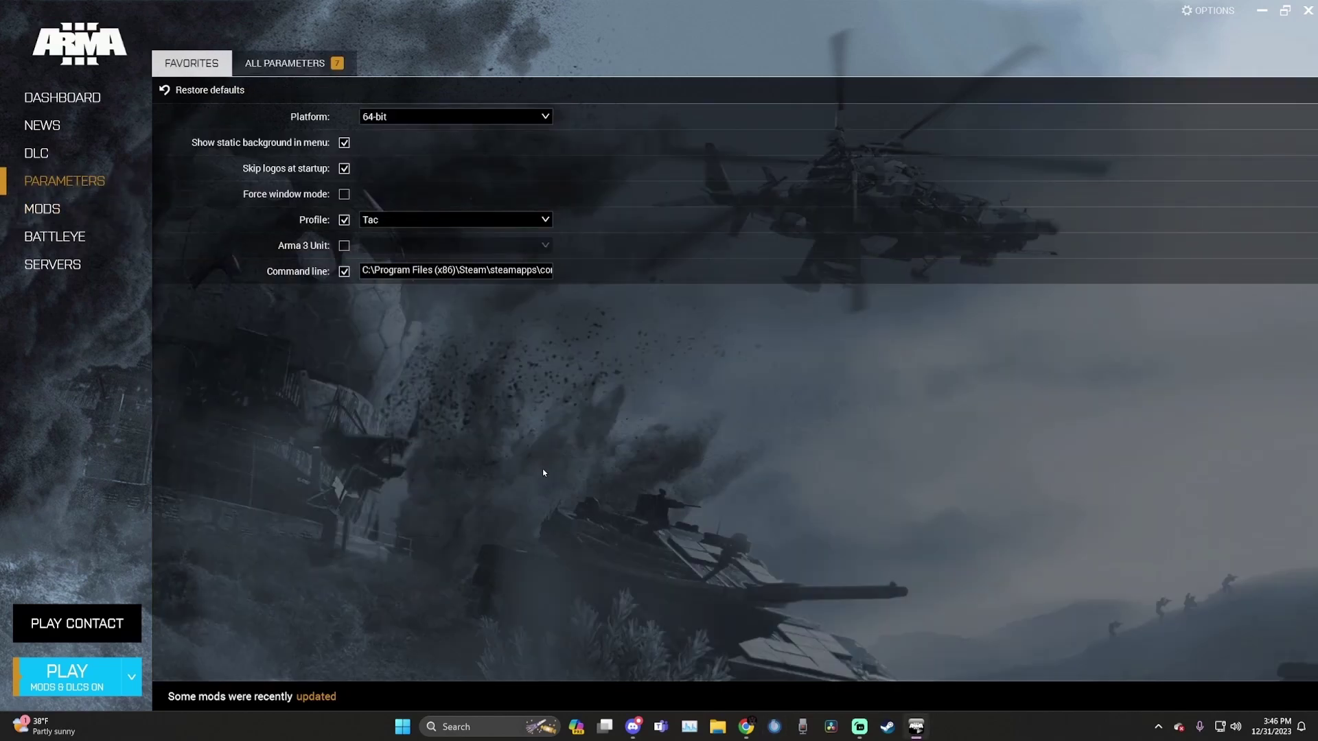
left_click(284, 62)
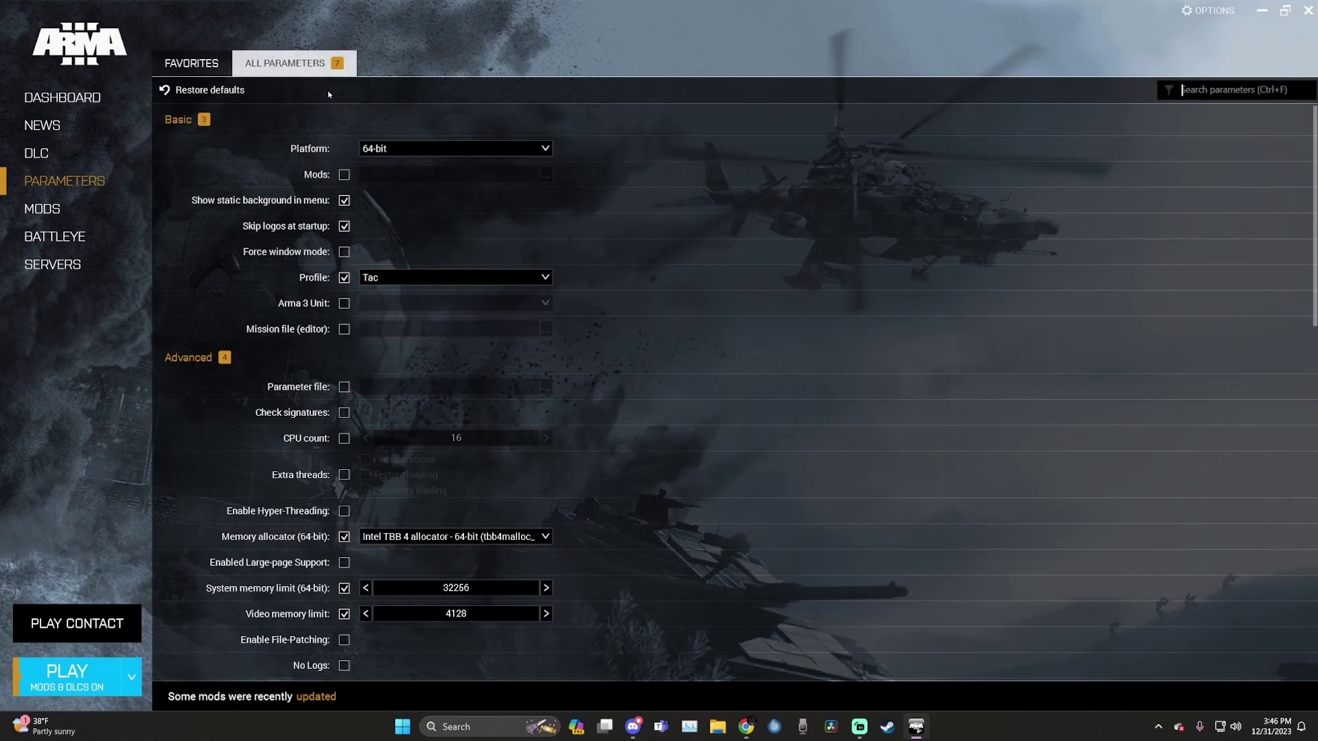
scroll(267, 295, "down", 3)
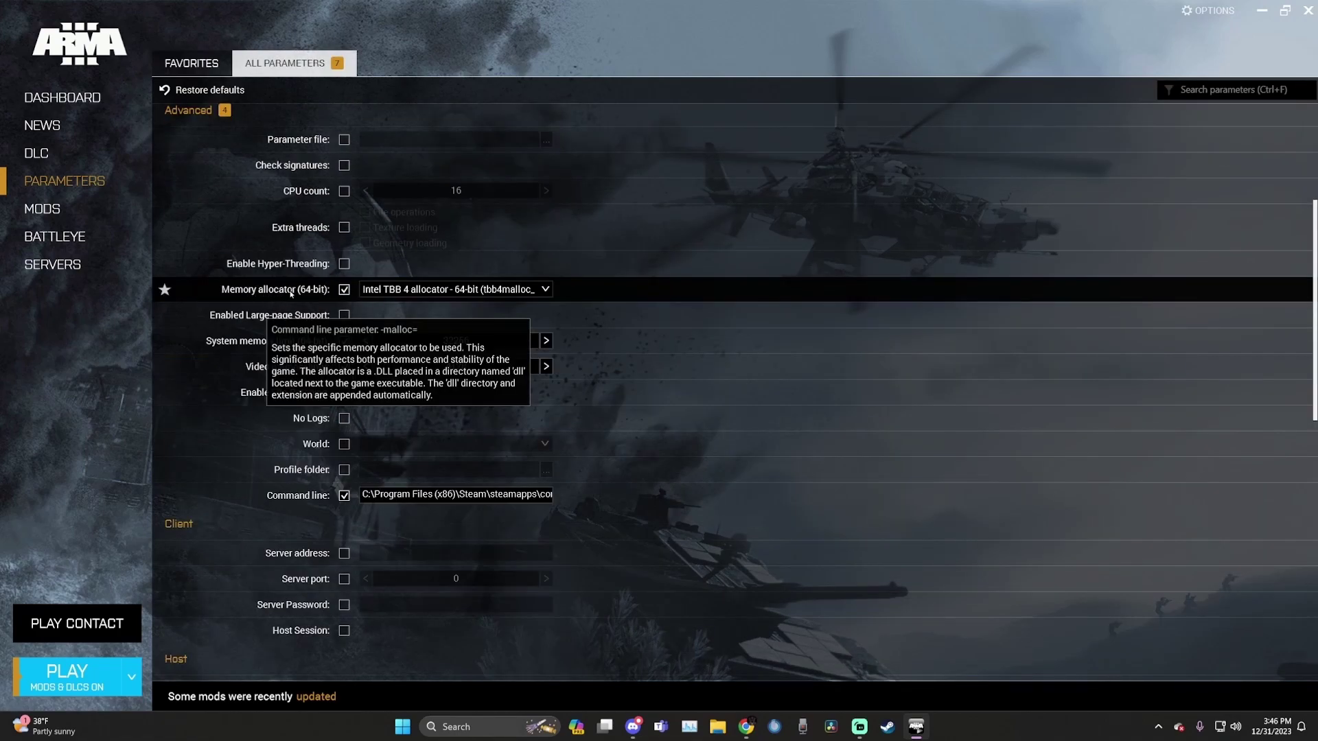
left_click(456, 291)
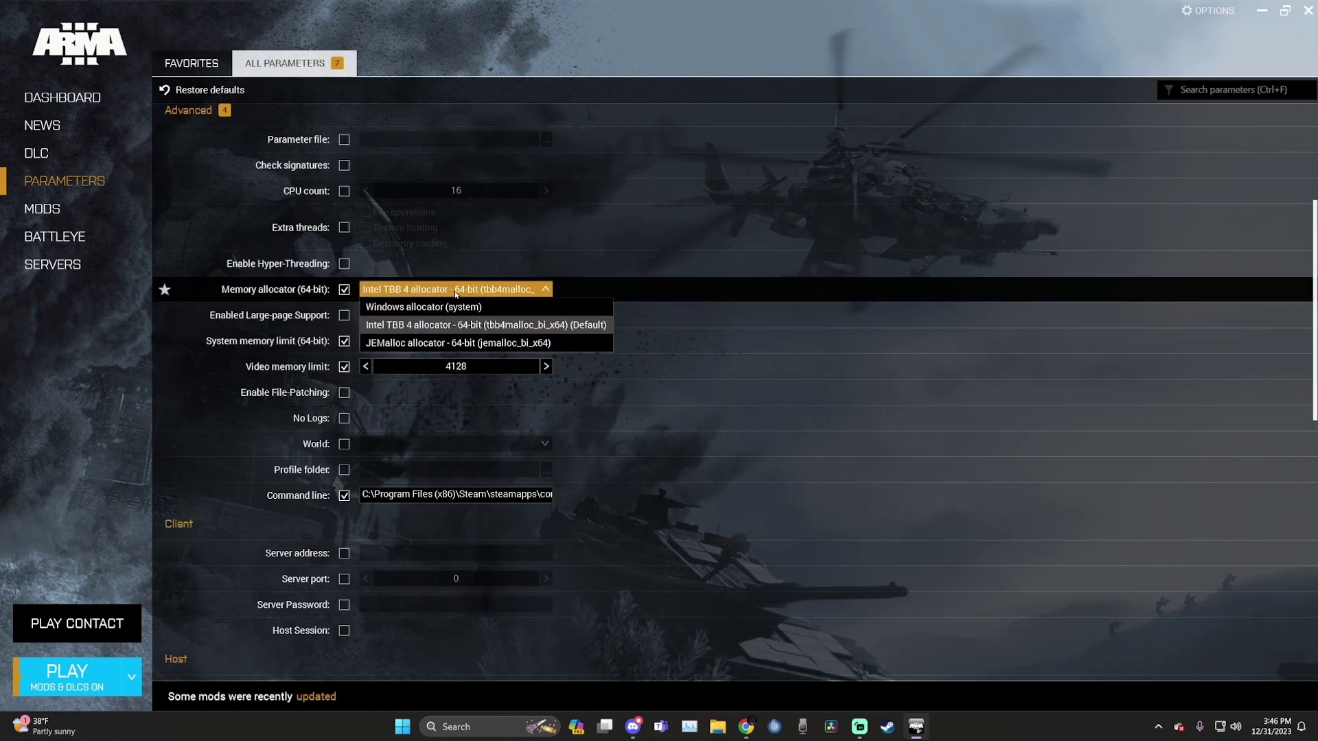
left_click(569, 325)
Open Task Manager and check the computer's installed memory for the system memory limit parameter
scroll(480, 344, "down", 1)
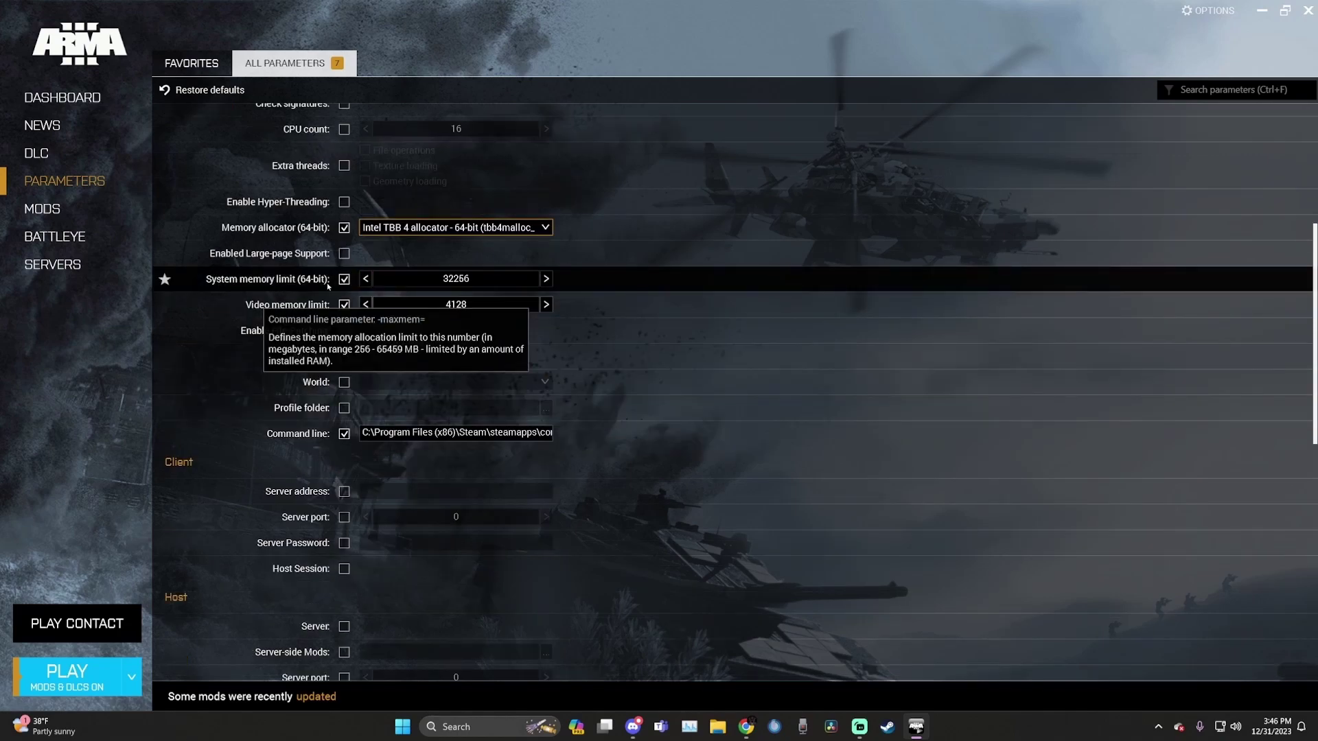
key("super")
type("ta")
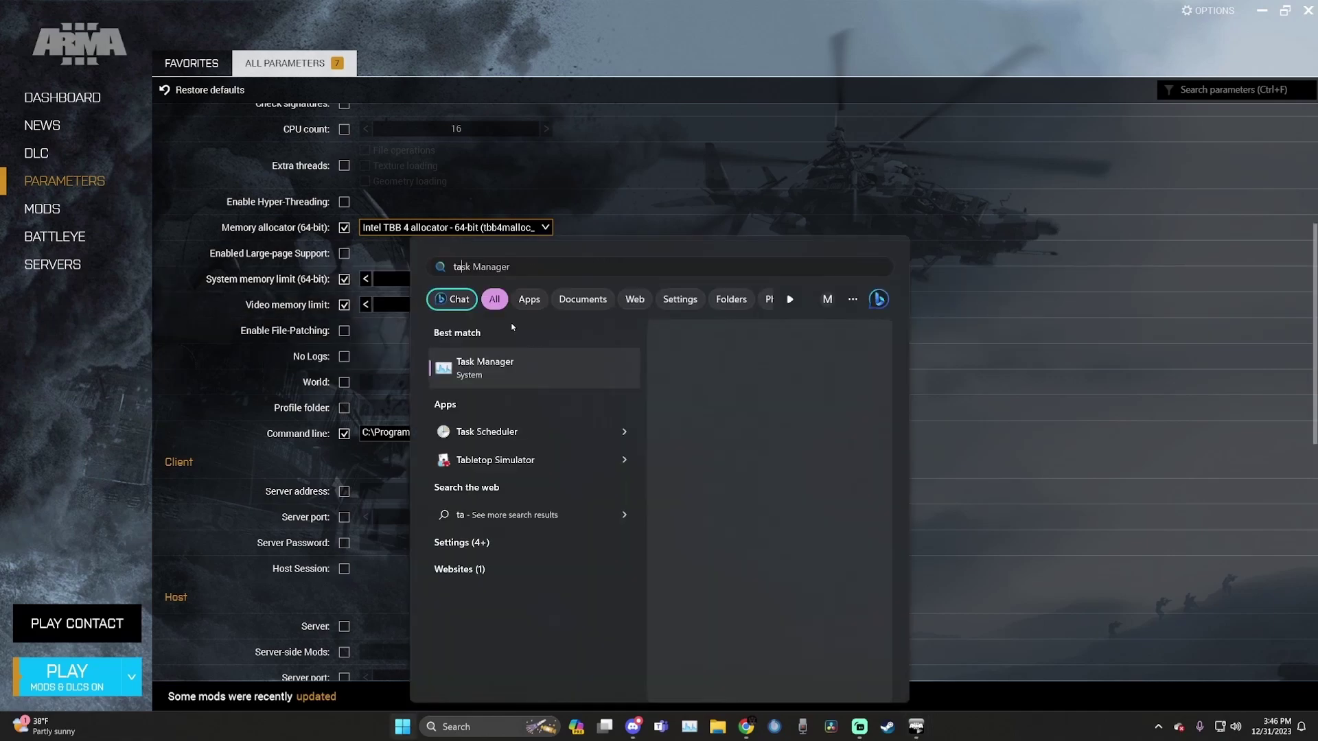
type("sk")
left_click(541, 359)
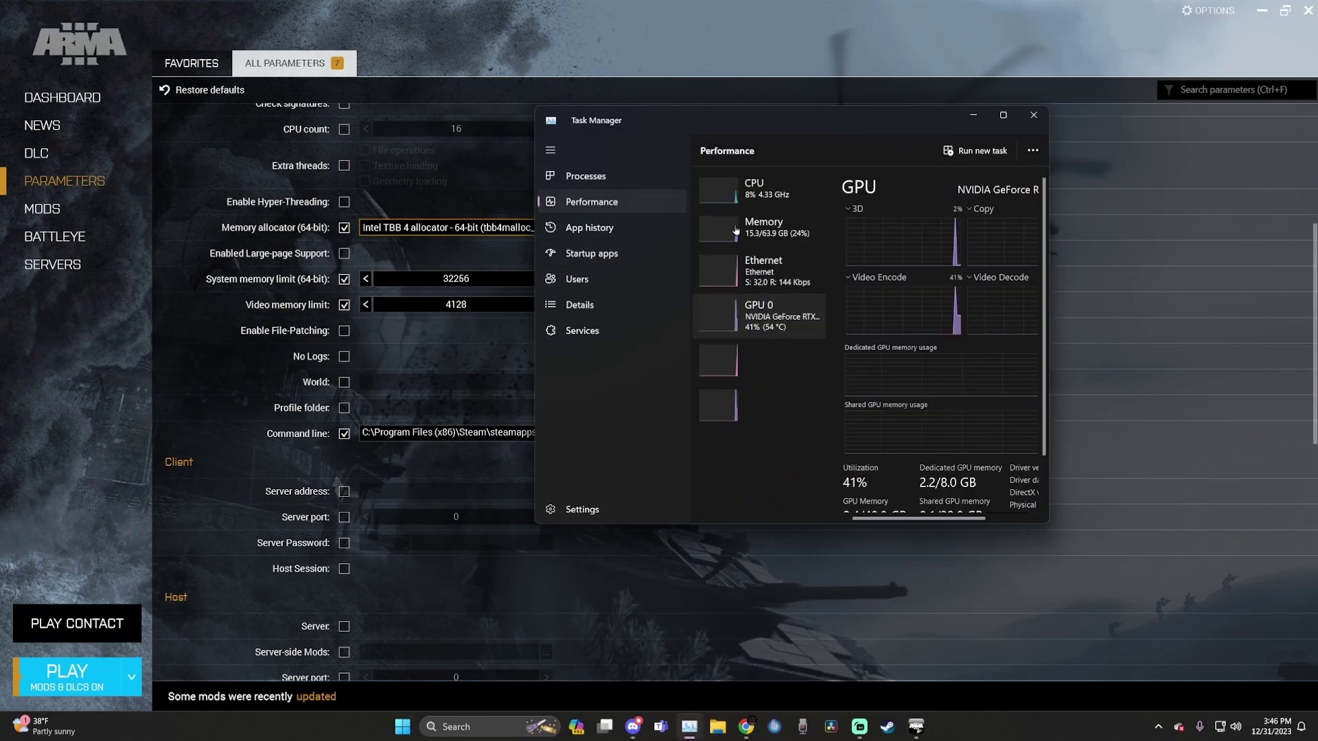
left_click(736, 231)
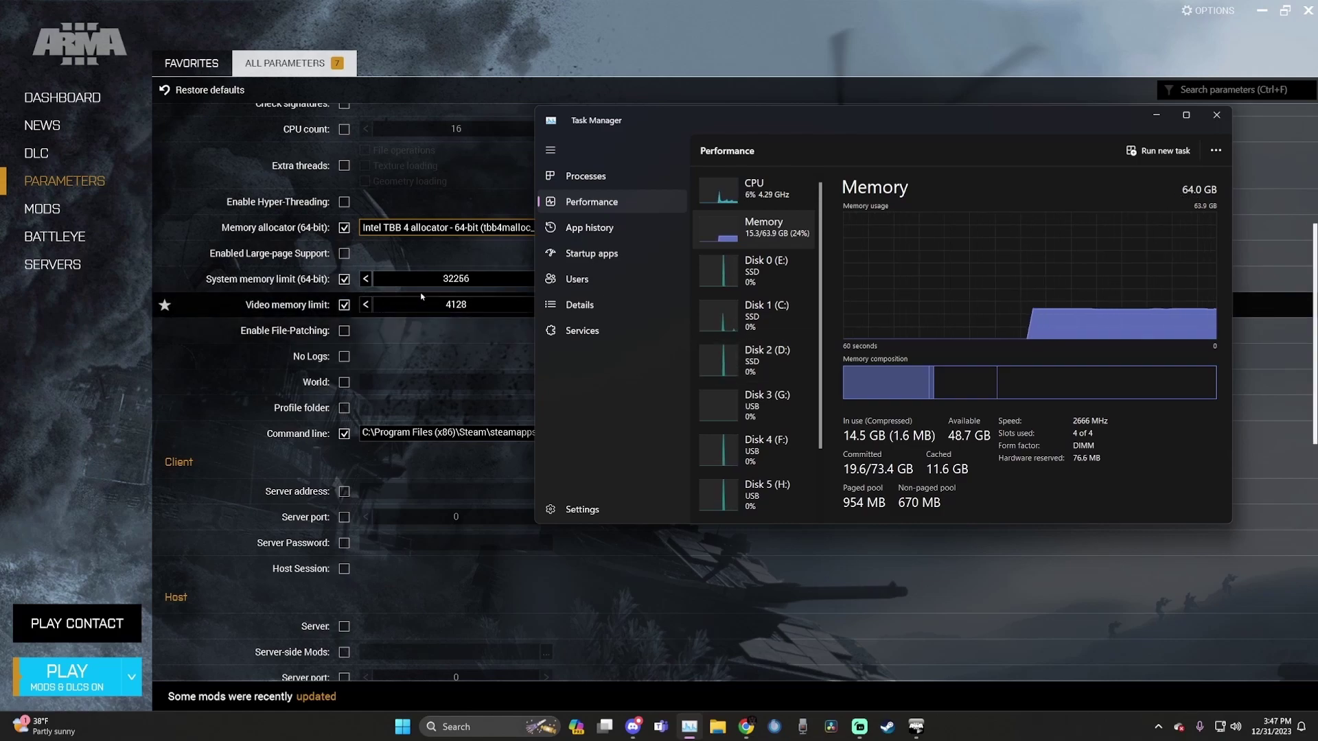
Set the 64-bit system memory limit to 32256 MB
double_click(486, 278)
type("32")
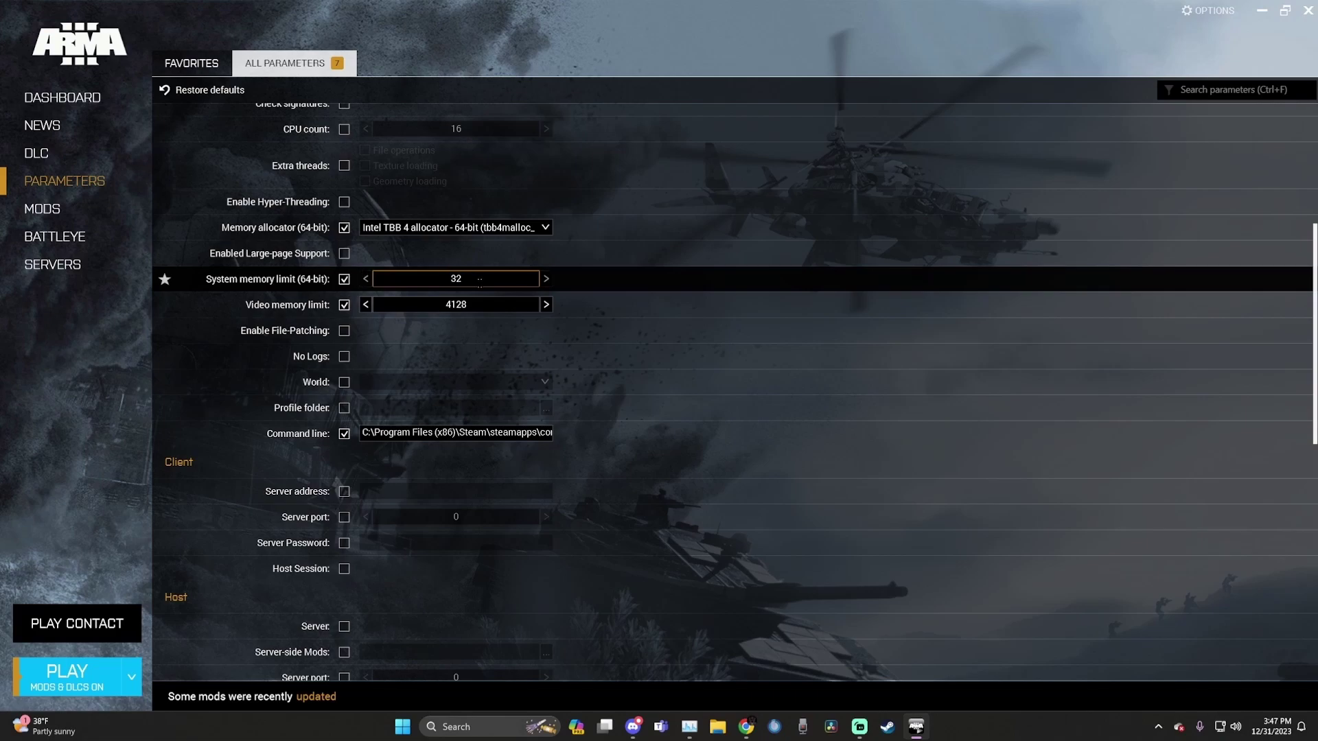
type("000")
left_click(547, 280)
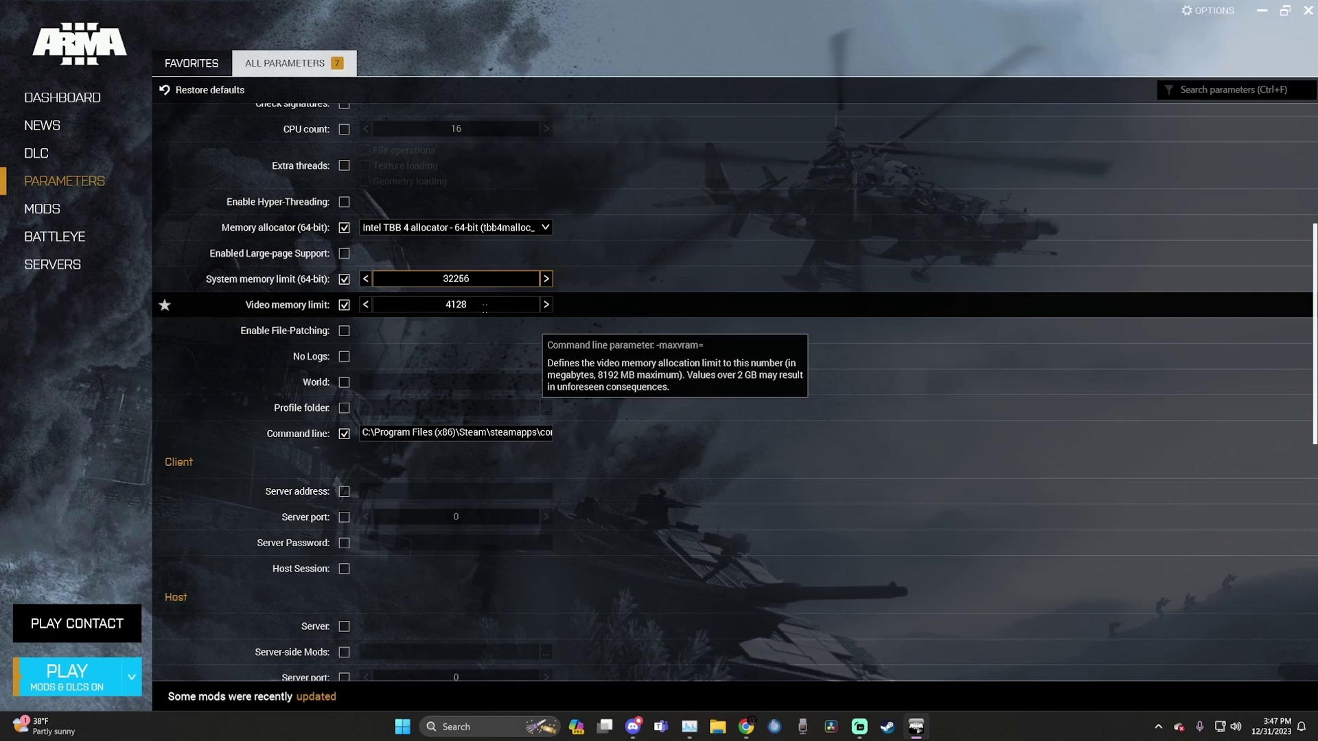
Check the graphics card's dedicated memory in Task Manager for the video memory limit parameter
left_click(689, 727)
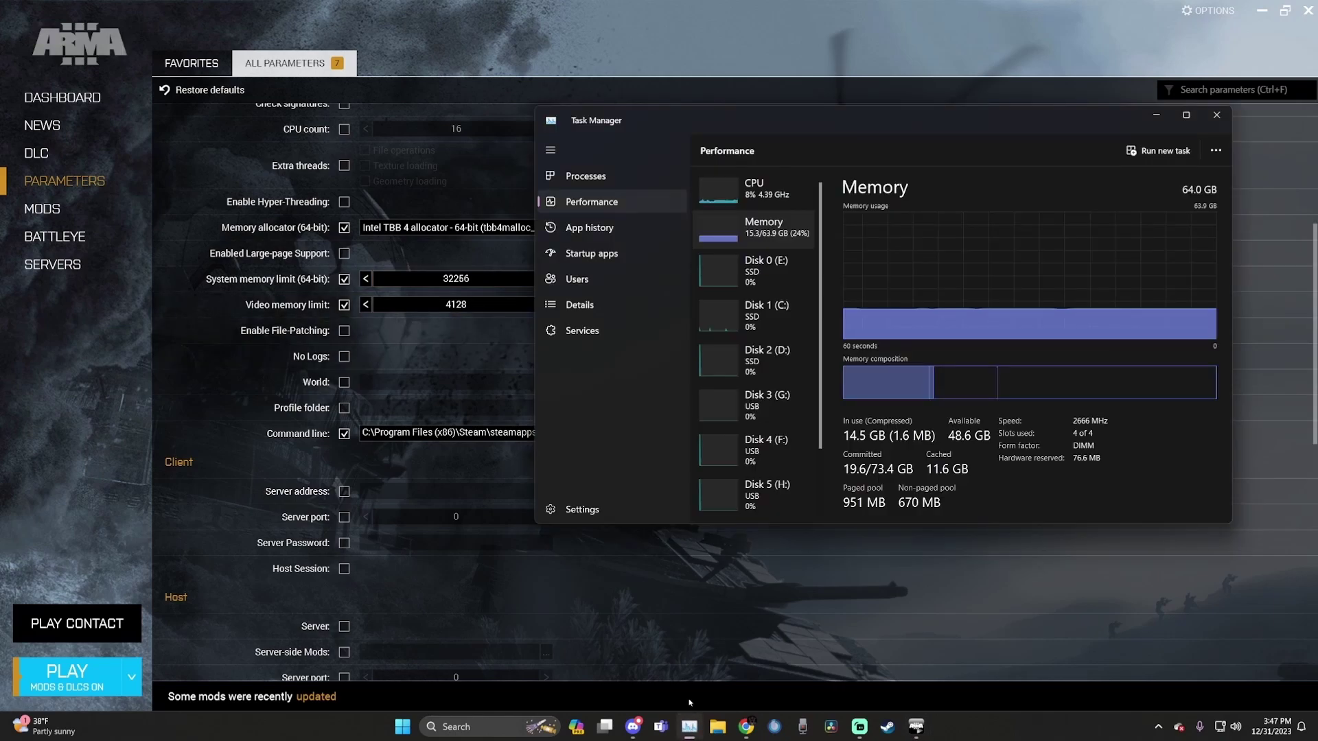
scroll(755, 309, "down", 3)
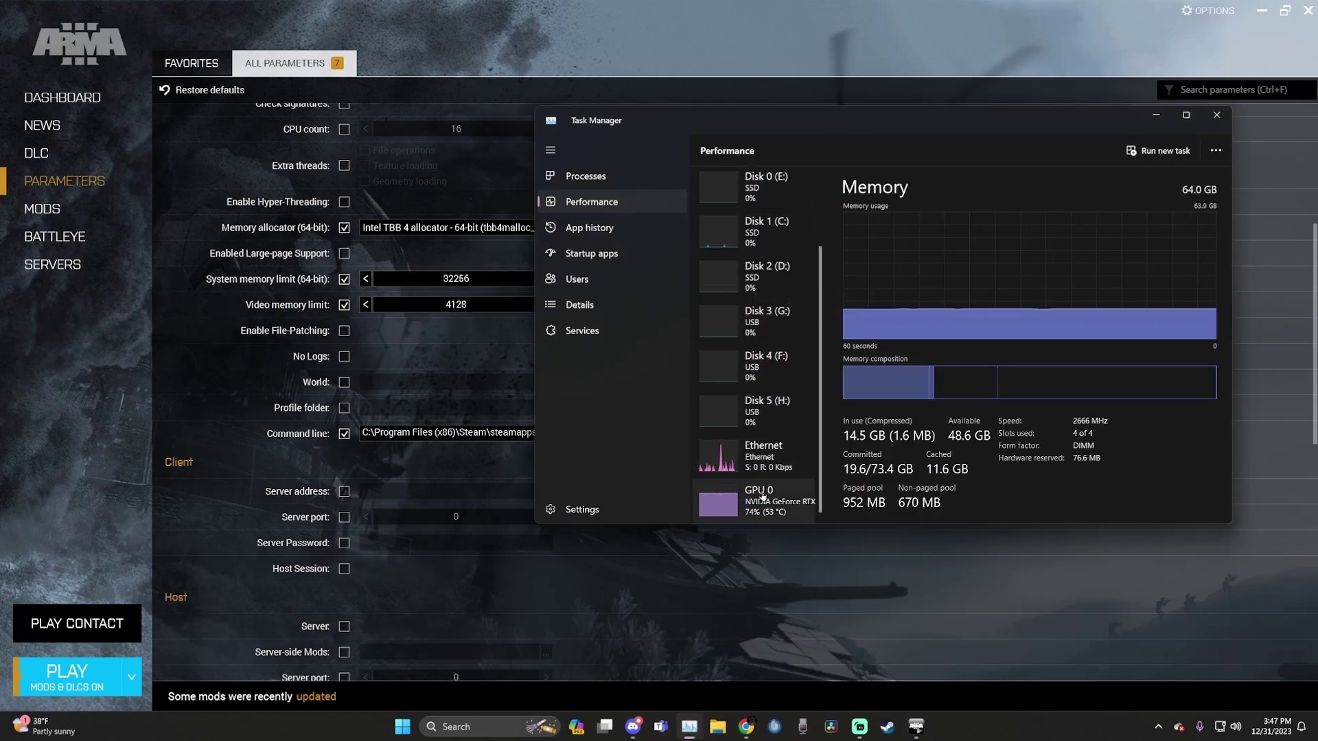
left_click(762, 495)
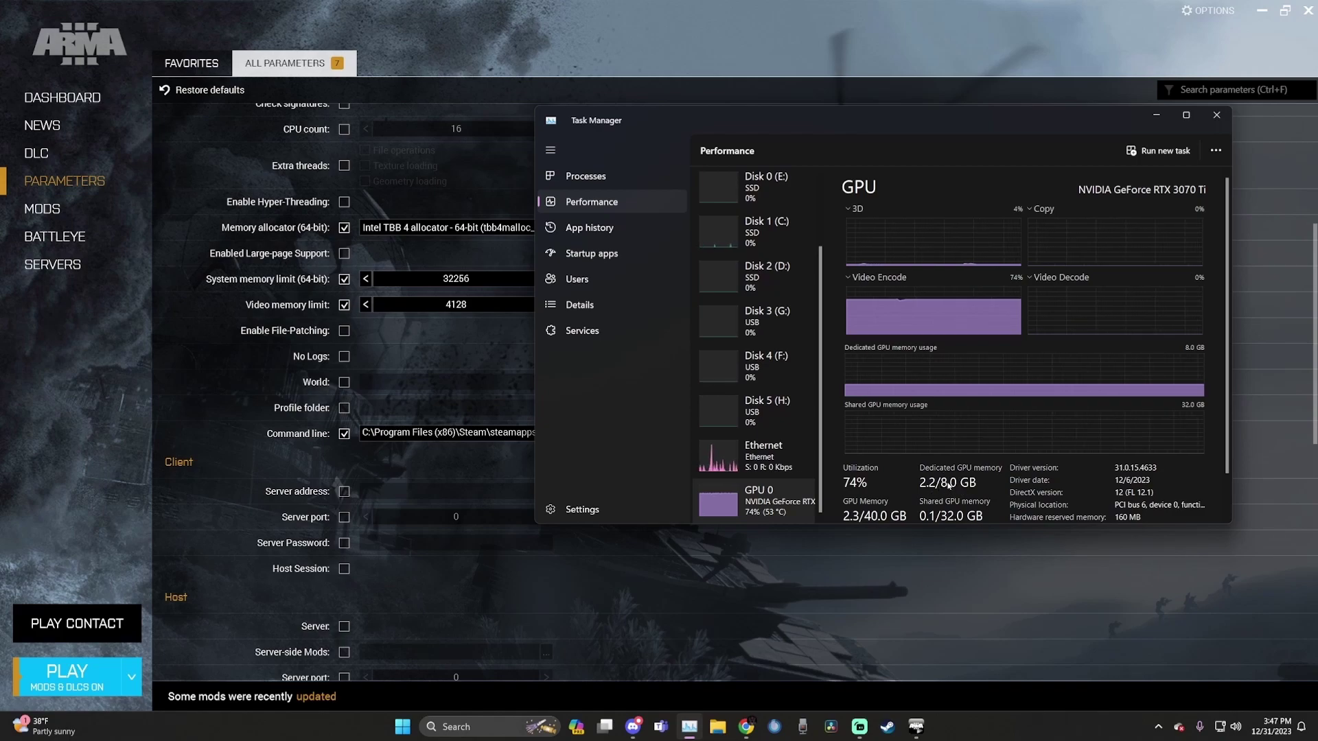
Set the video memory limit to 3744 MB in the launcher parameters
left_click(470, 304)
double_click(470, 304)
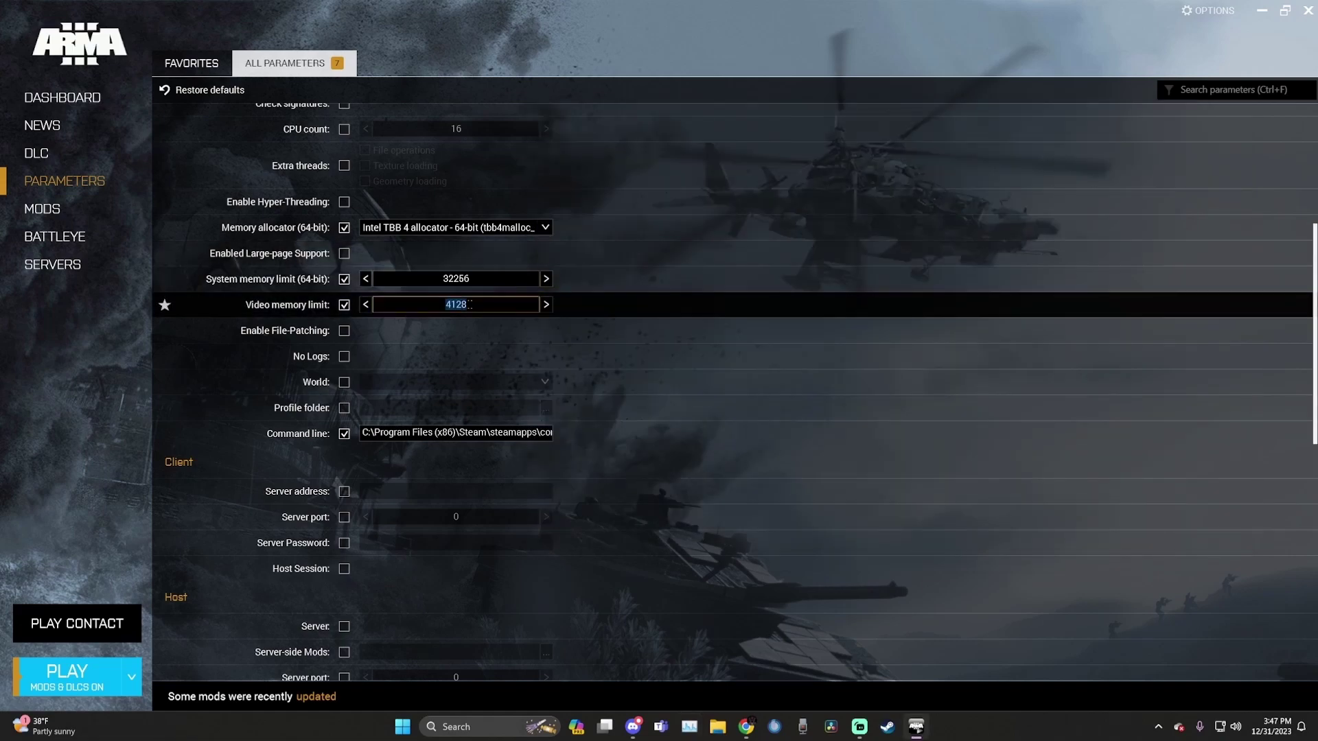
type("4000")
left_click(544, 305)
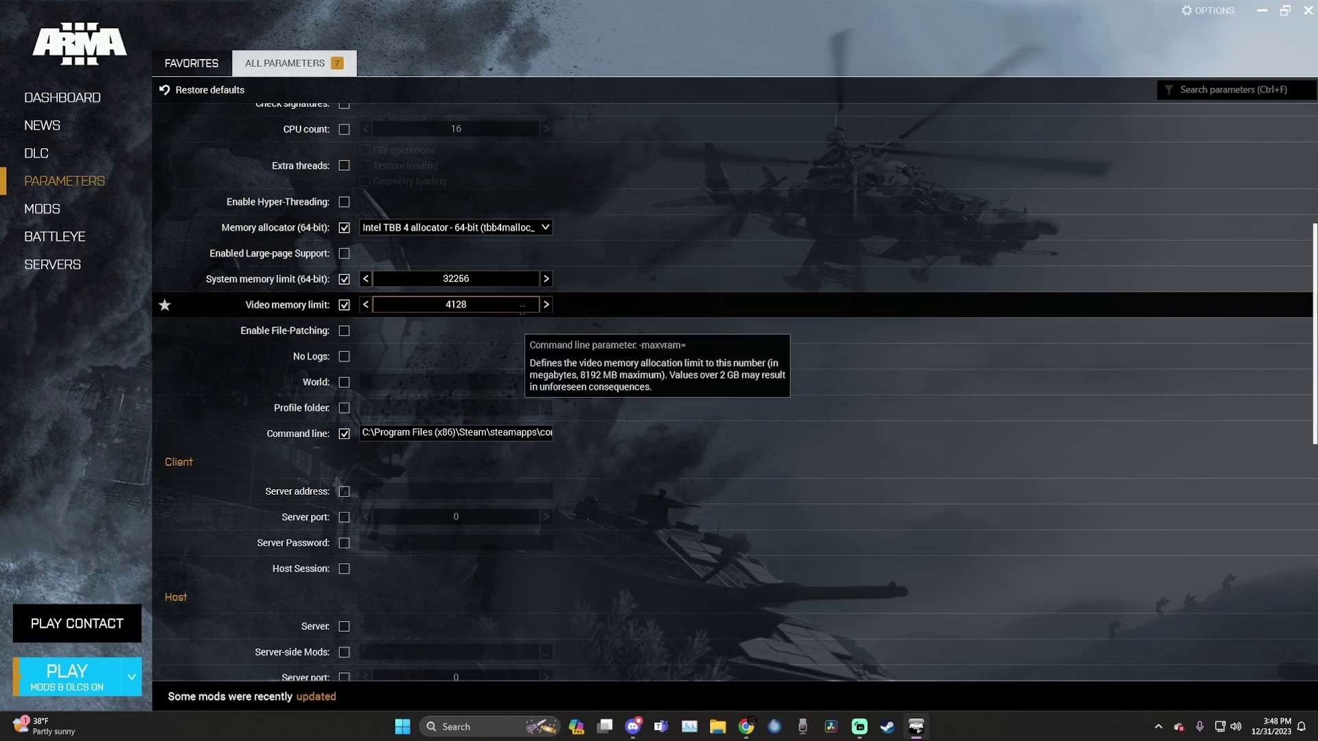
scroll(522, 306, "down", 3)
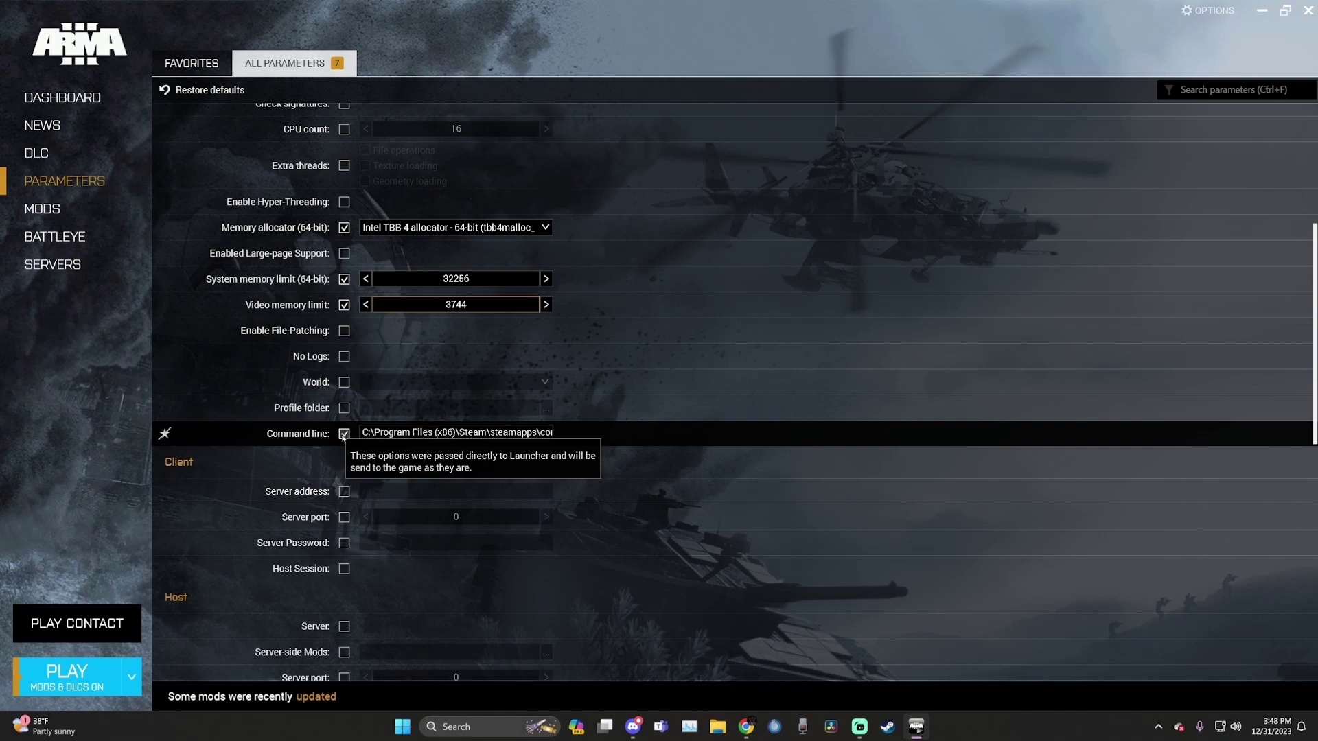
Open File Explorer and browse to the game's install folder, C:\Program Files (x86)\Steam\steamapps\common\Arma 3
left_click(717, 726)
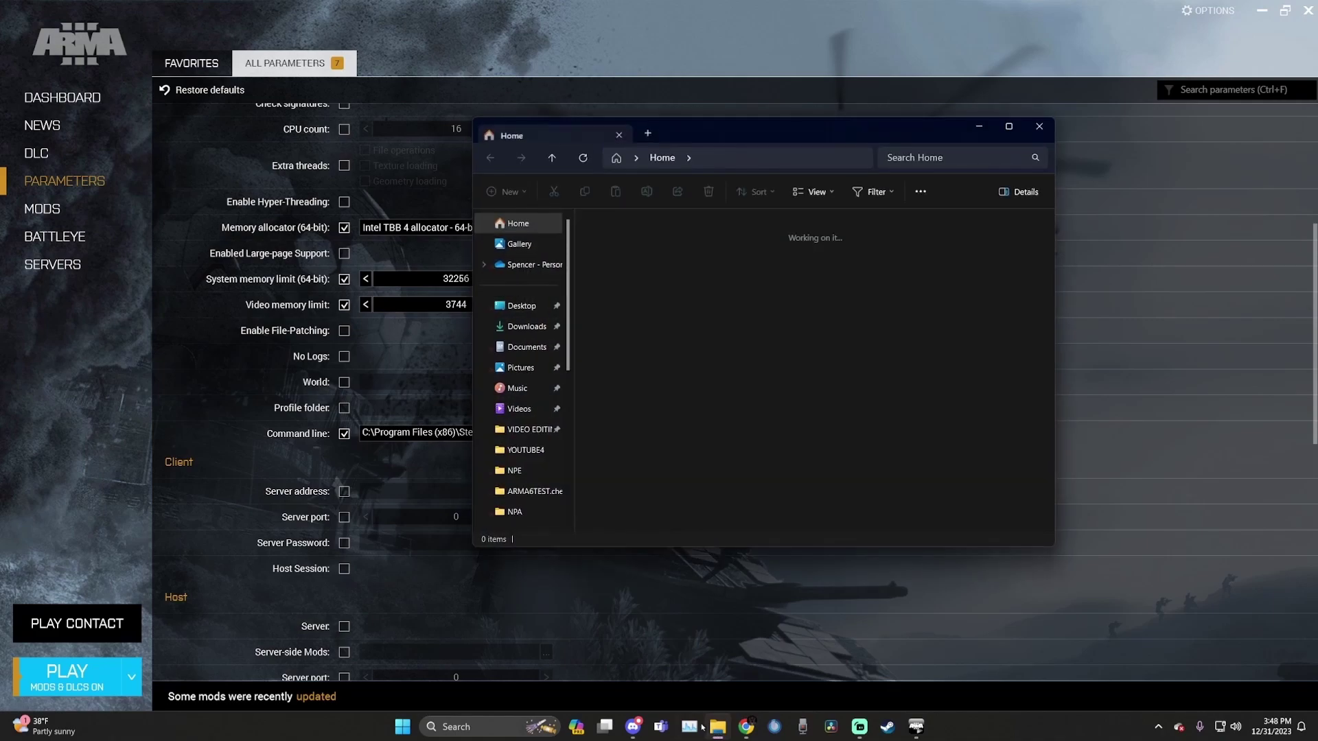
left_click(520, 260)
double_click(659, 245)
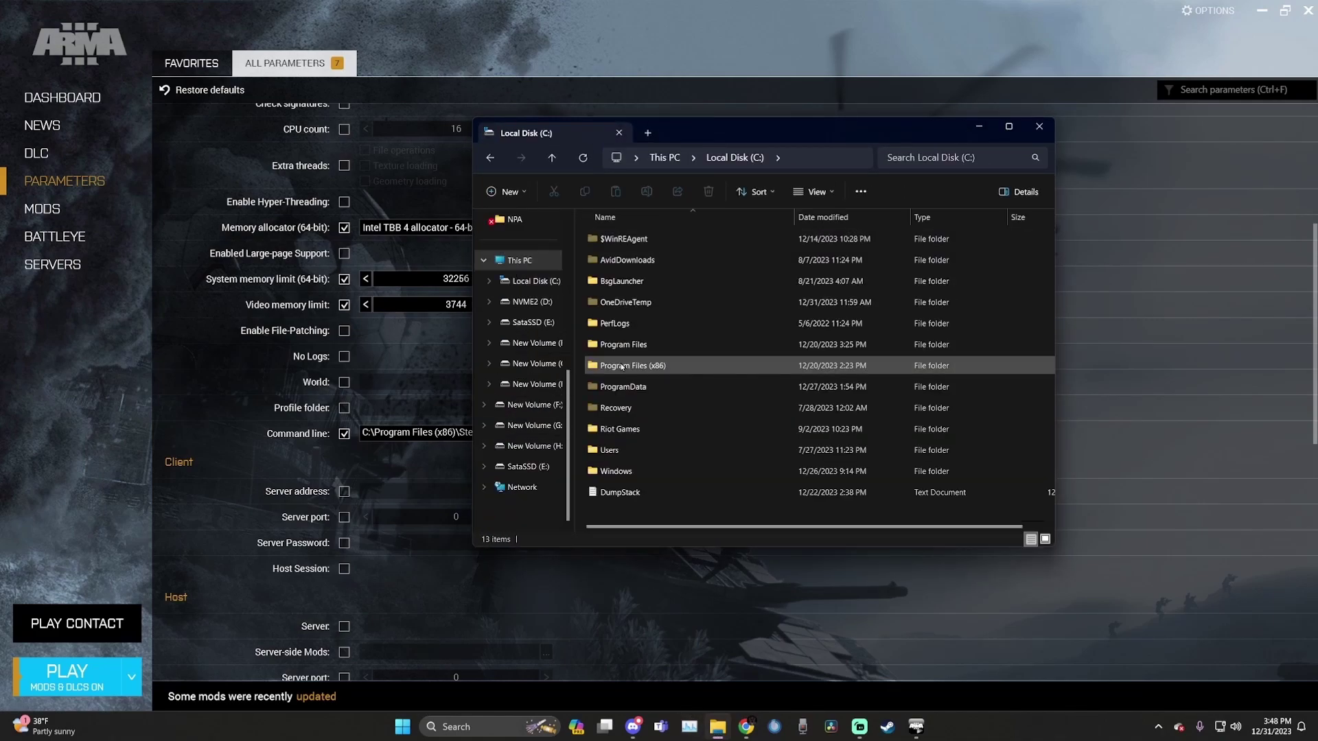
double_click(622, 366)
double_click(621, 447)
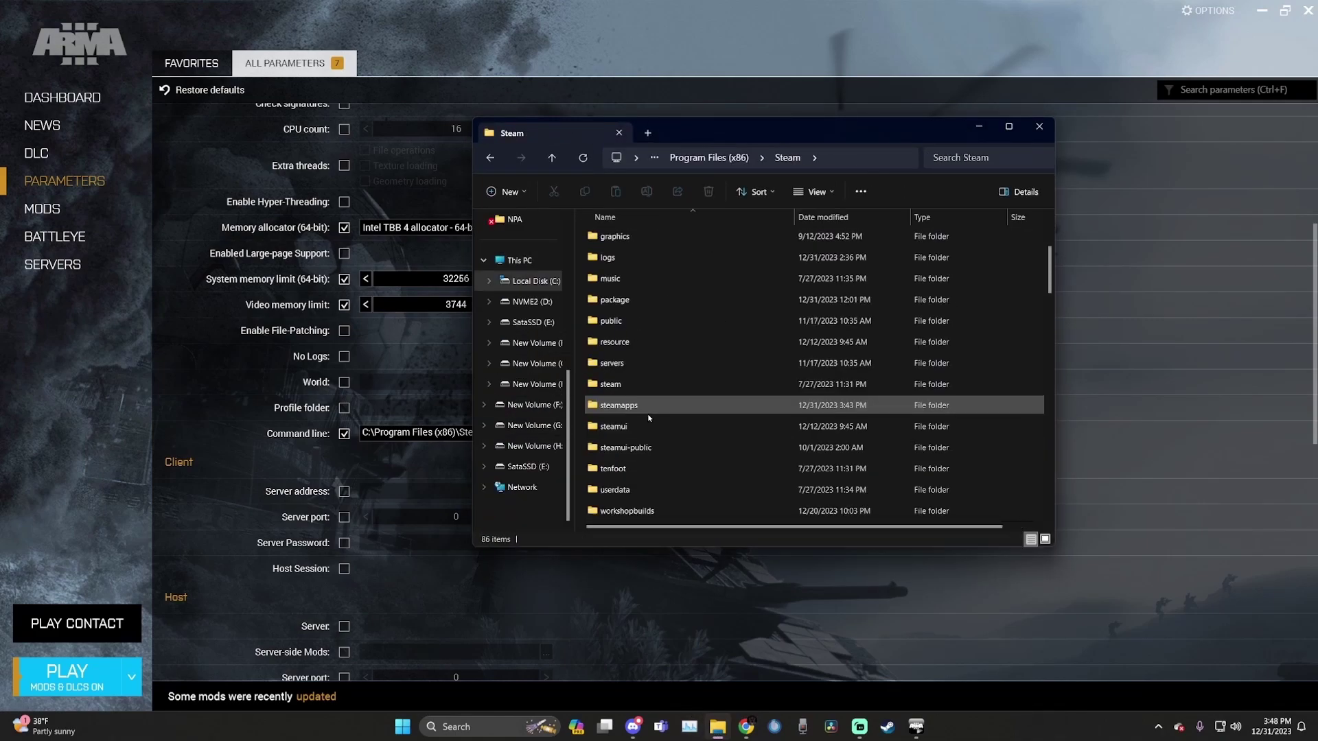
double_click(622, 405)
double_click(613, 238)
double_click(613, 238)
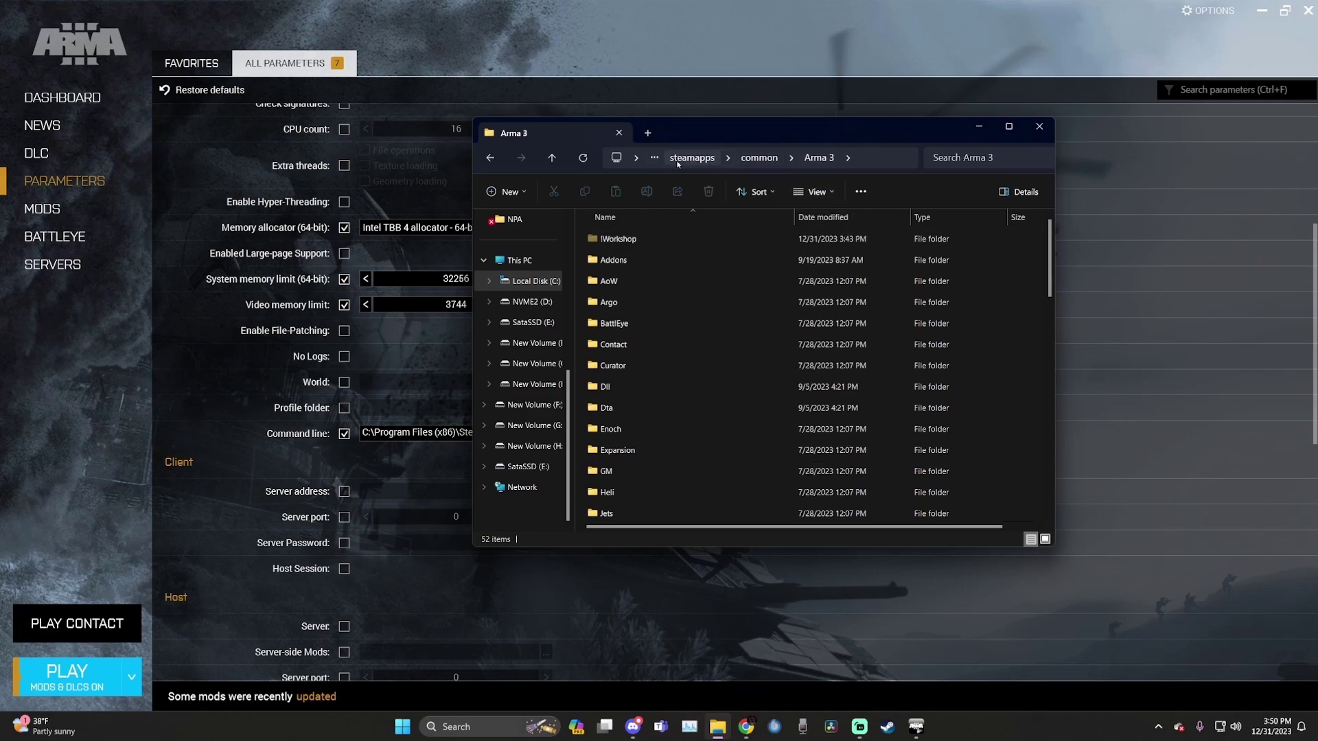
Copy the full path of the Arma 3 install folder and close File Explorer
left_click(878, 160)
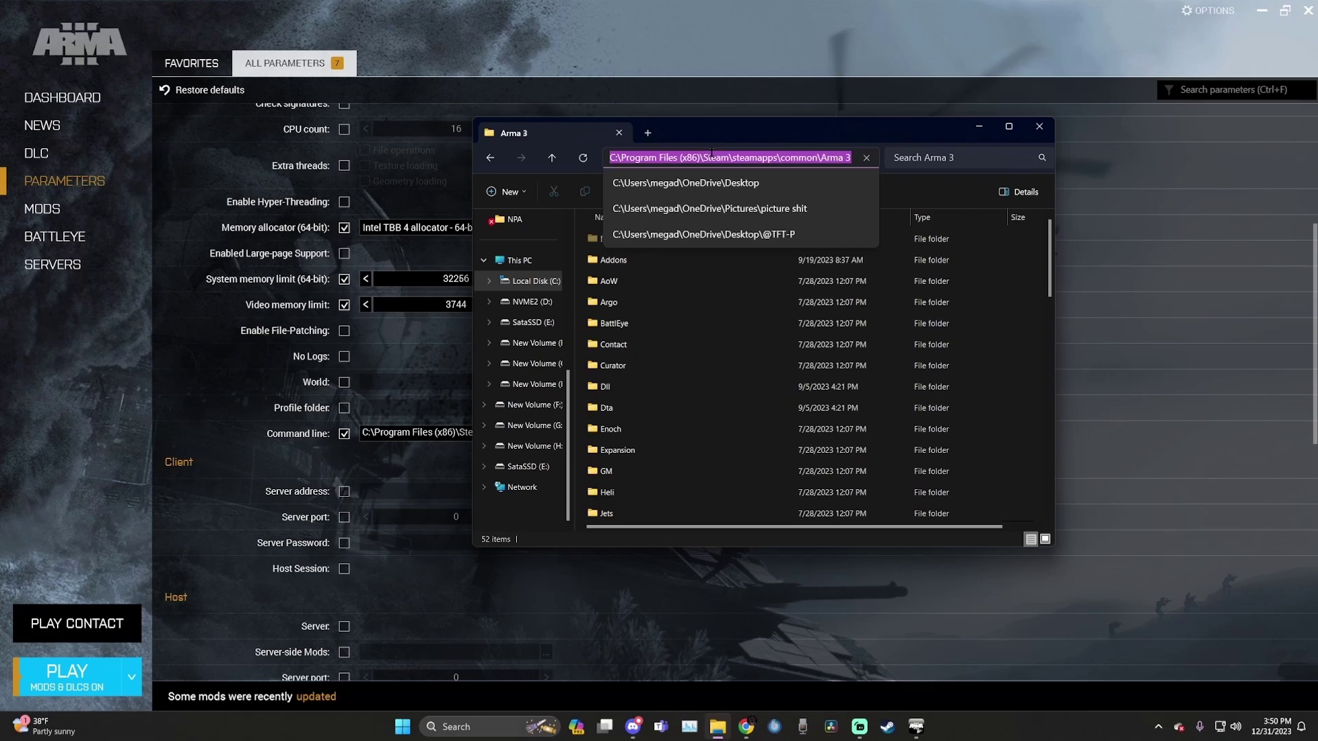
right_click(711, 154)
left_click(817, 186)
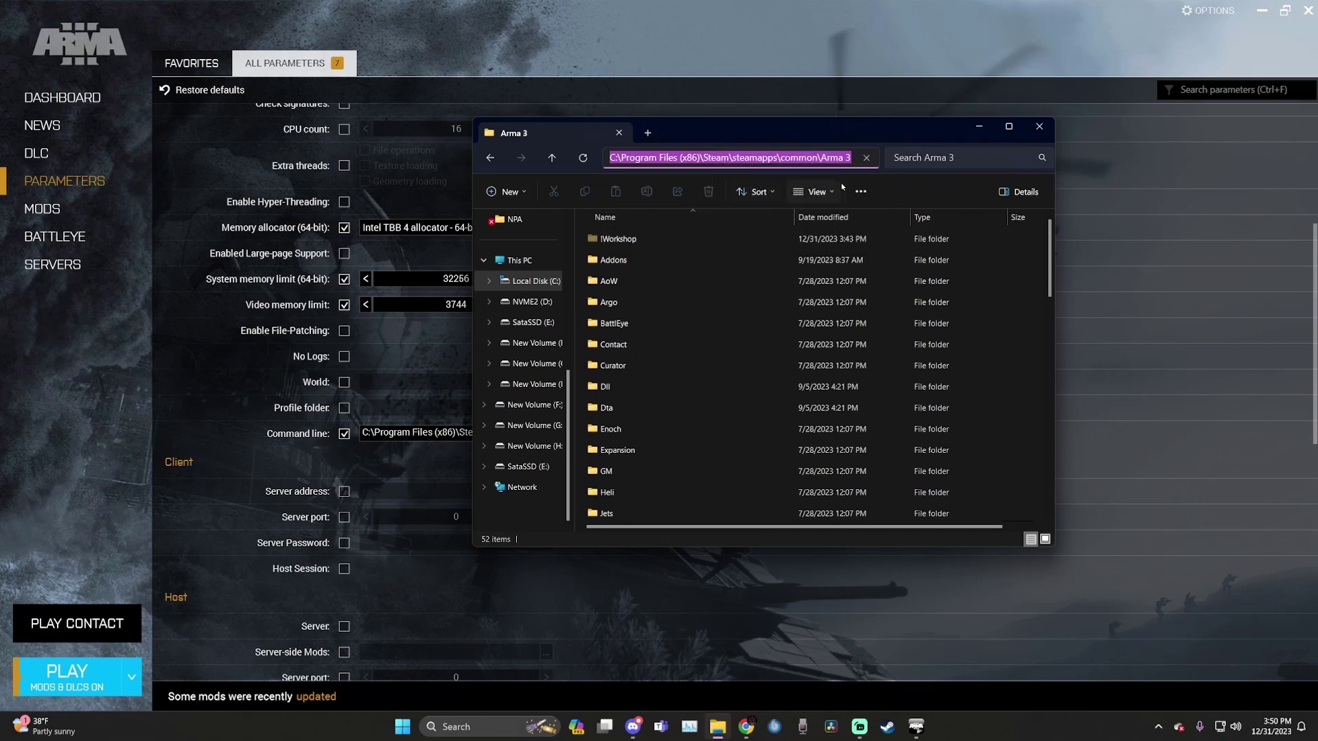
left_click(1039, 127)
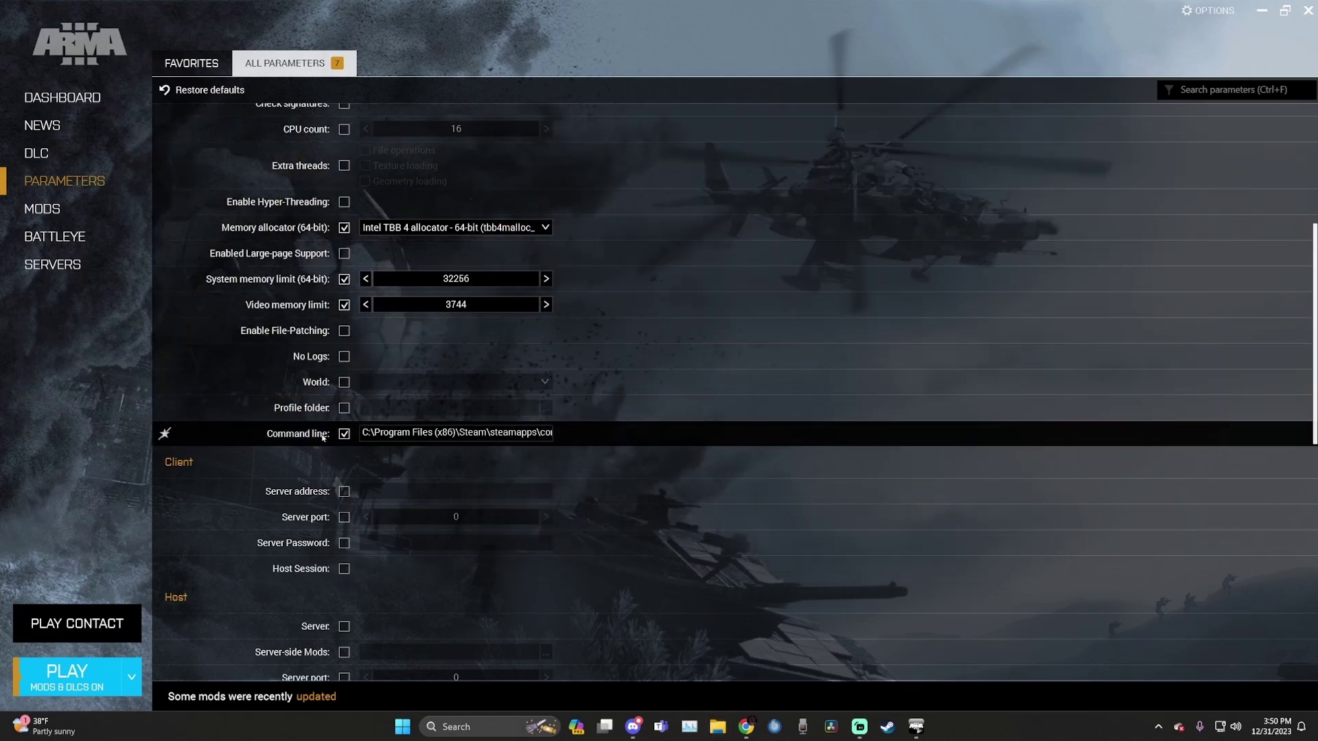
Review the install path and -malloc=system option in the command line parameter and delete the space between them
left_click(369, 435)
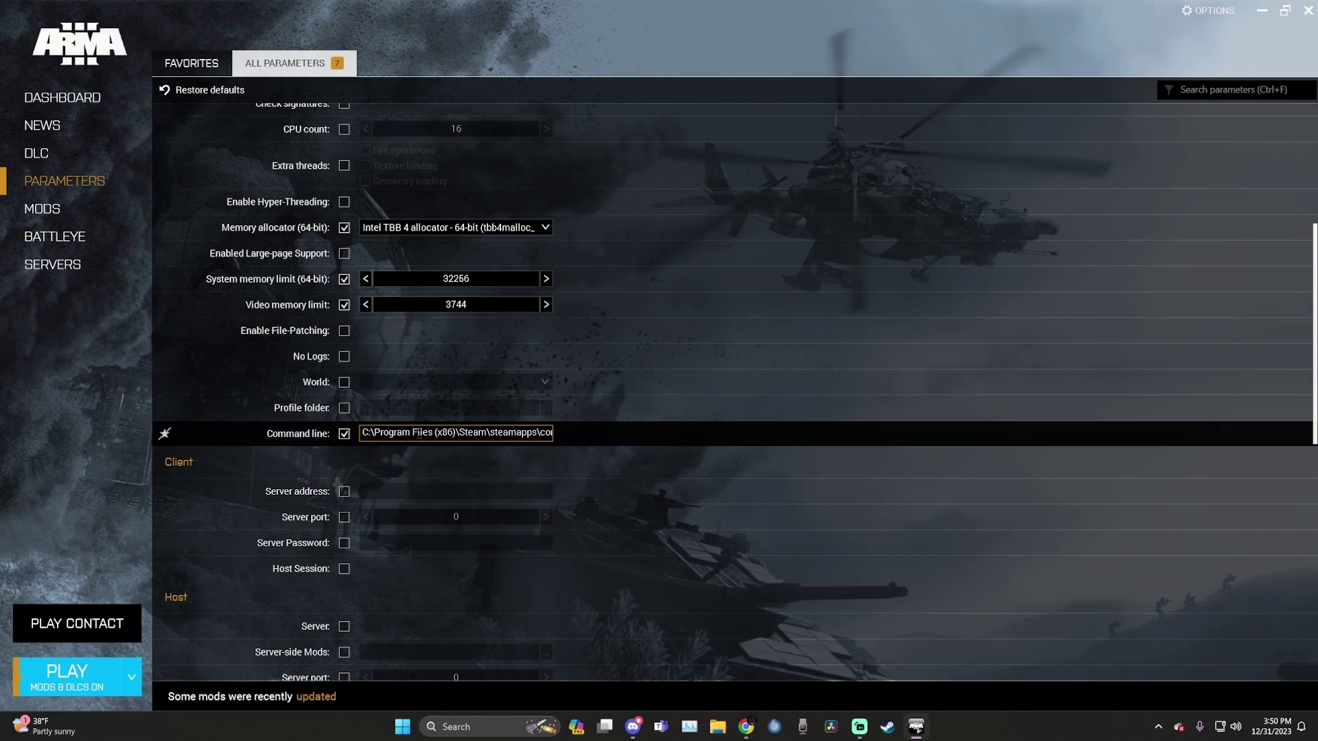
left_click_drag(387, 433, 555, 432)
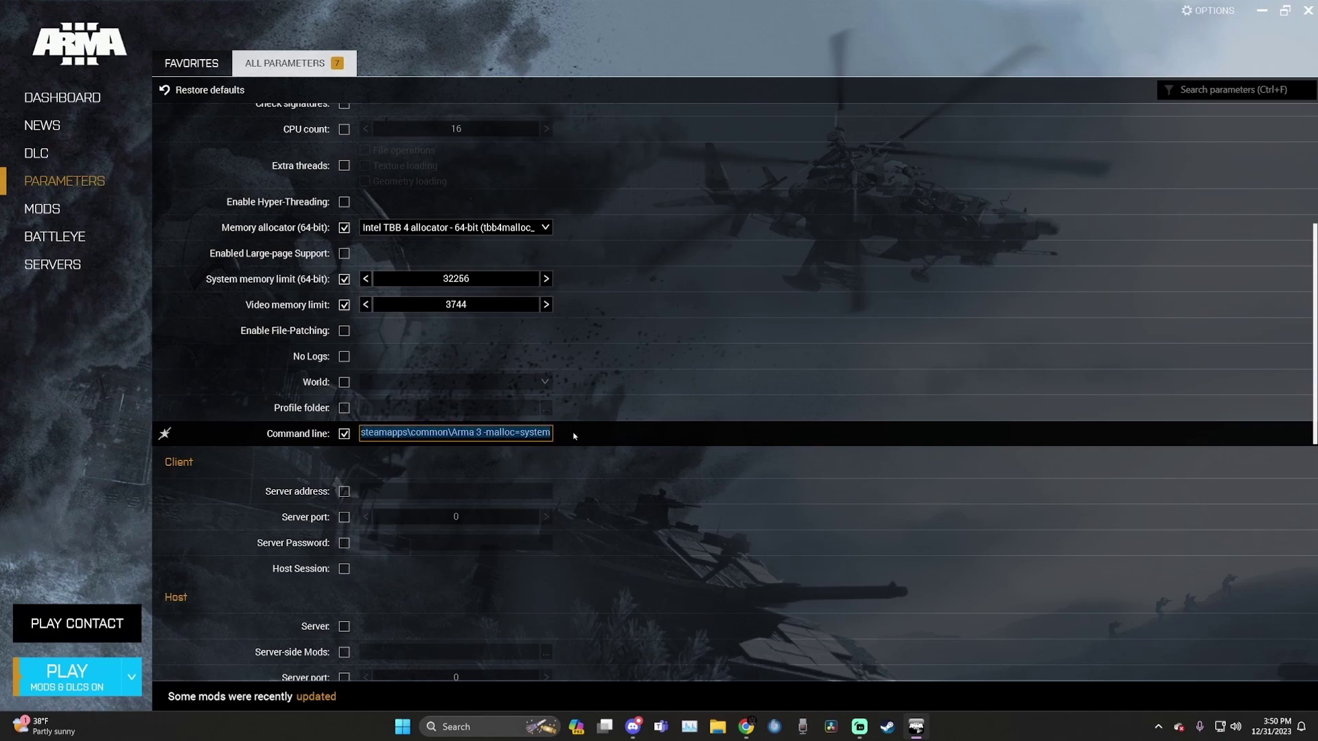
left_click(512, 433)
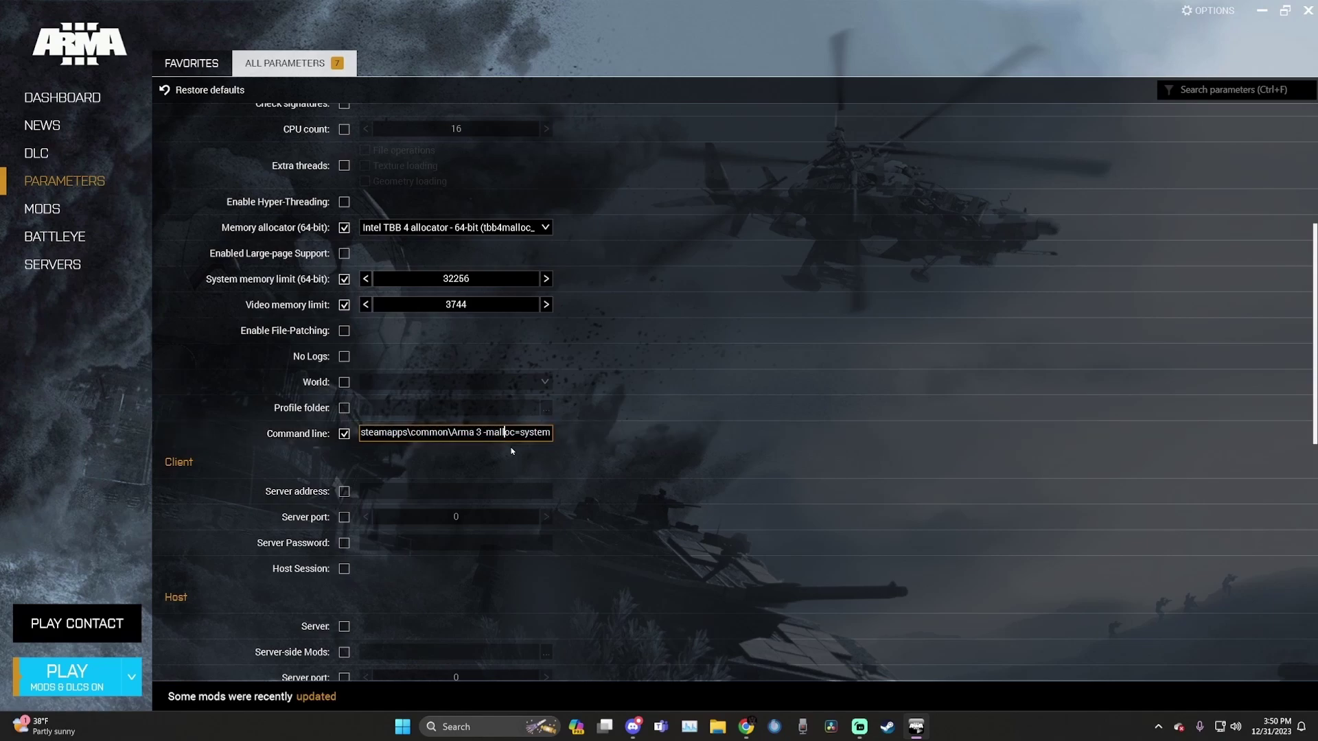
left_click_drag(549, 433, 475, 482)
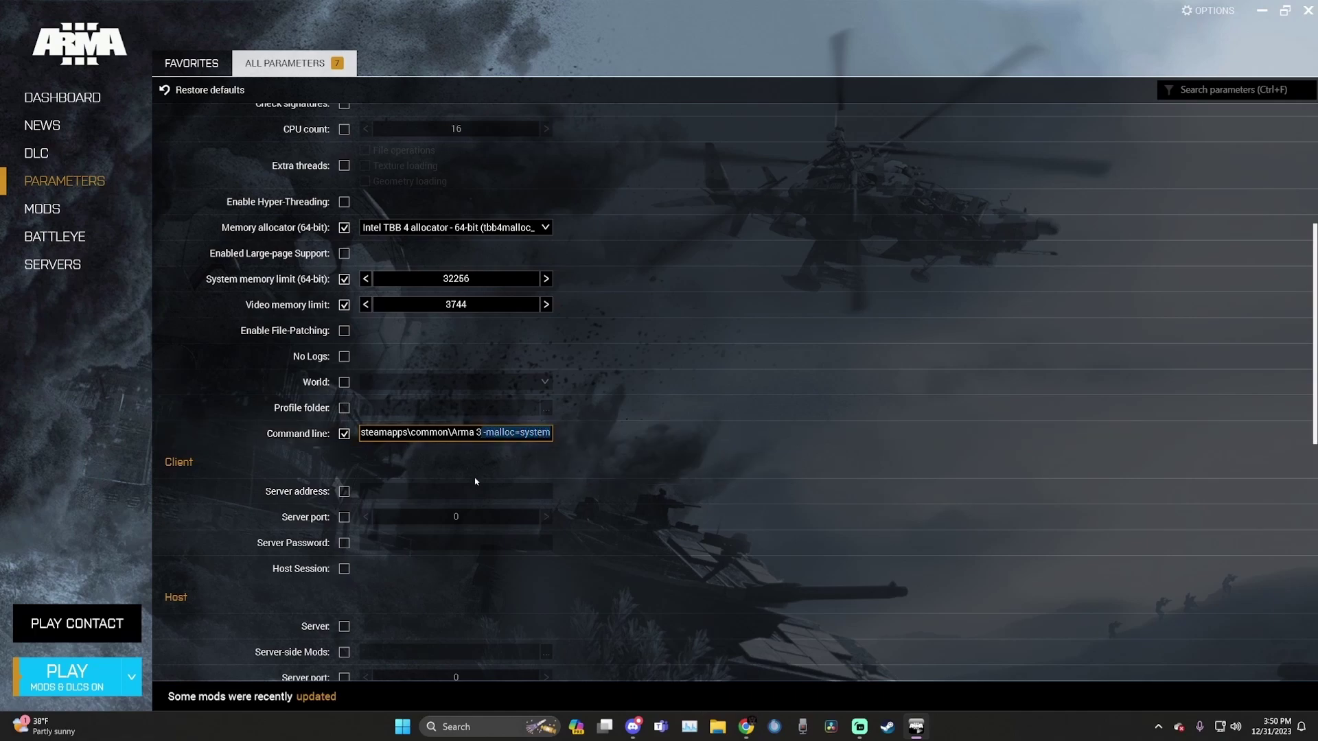
left_click(491, 431)
key("BackSpace")
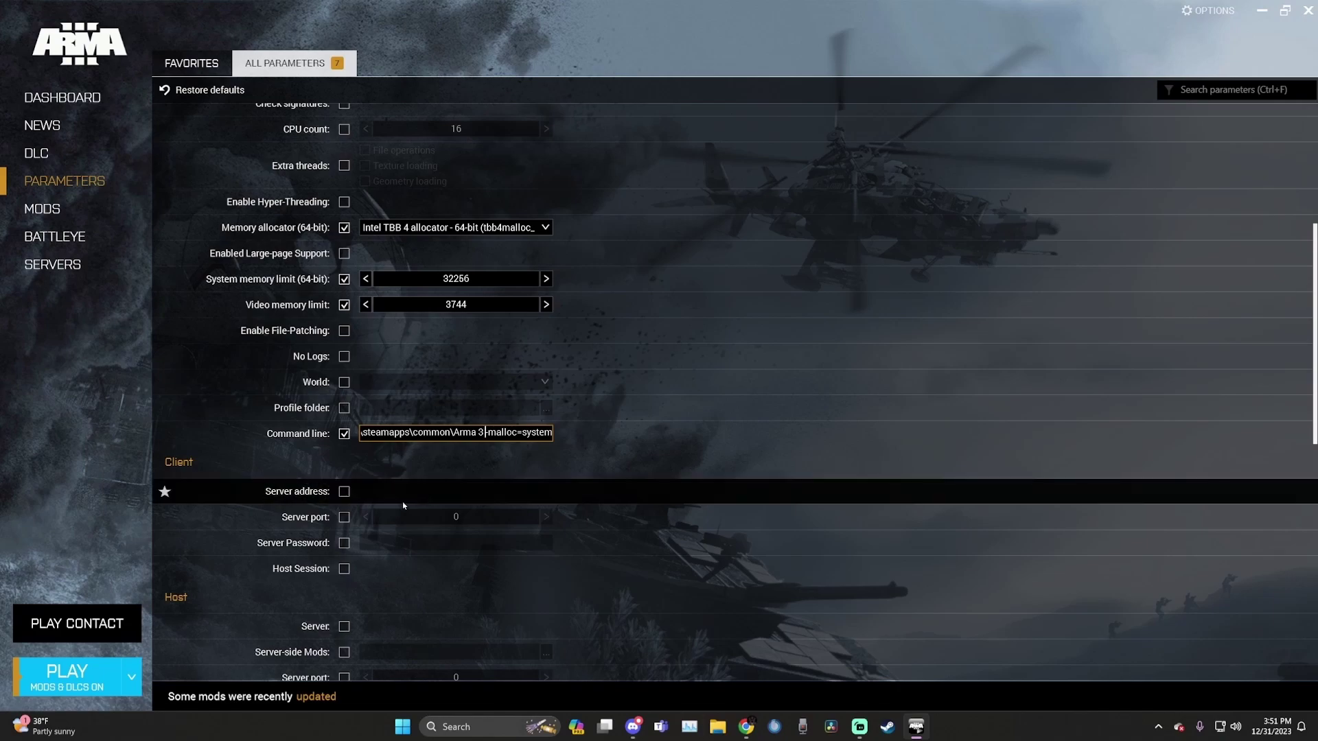
left_click(494, 570)
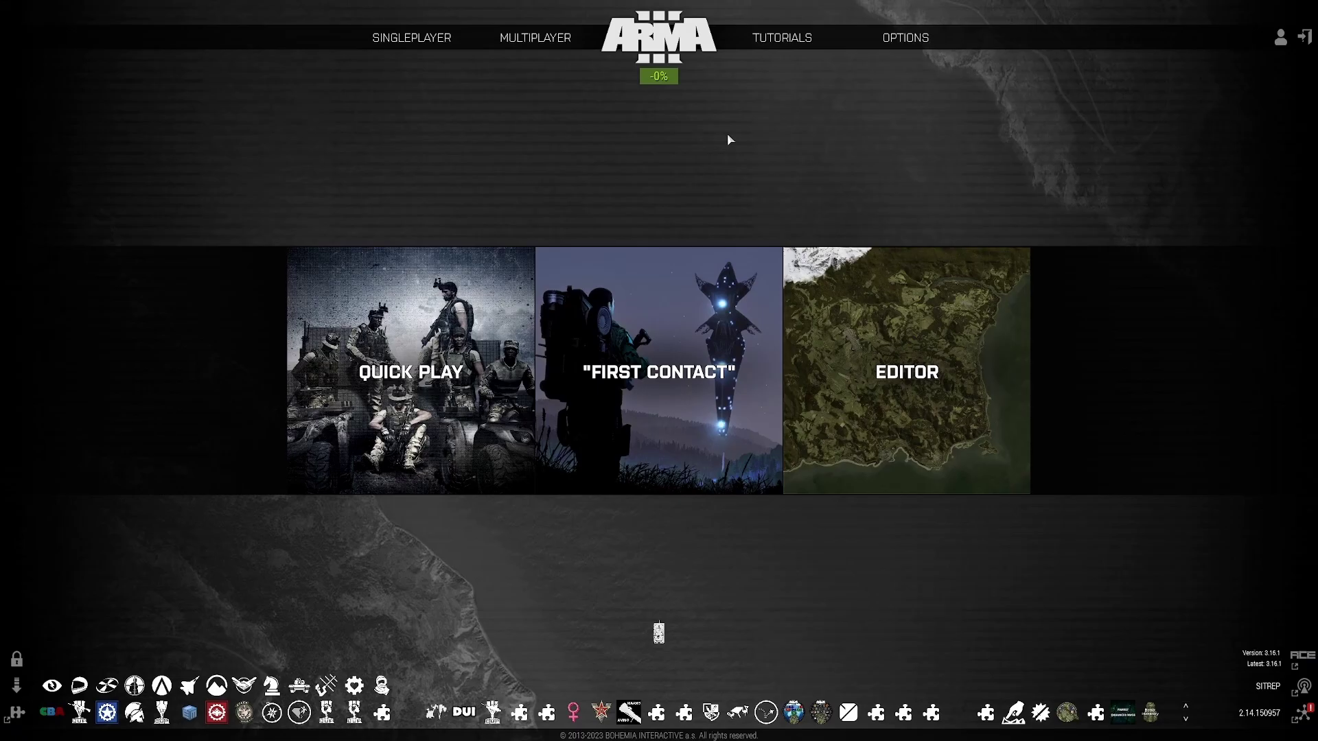
Review the in-game audio options, including the effects, radio and VON volumes, and accept them
mouse_move(900, 40)
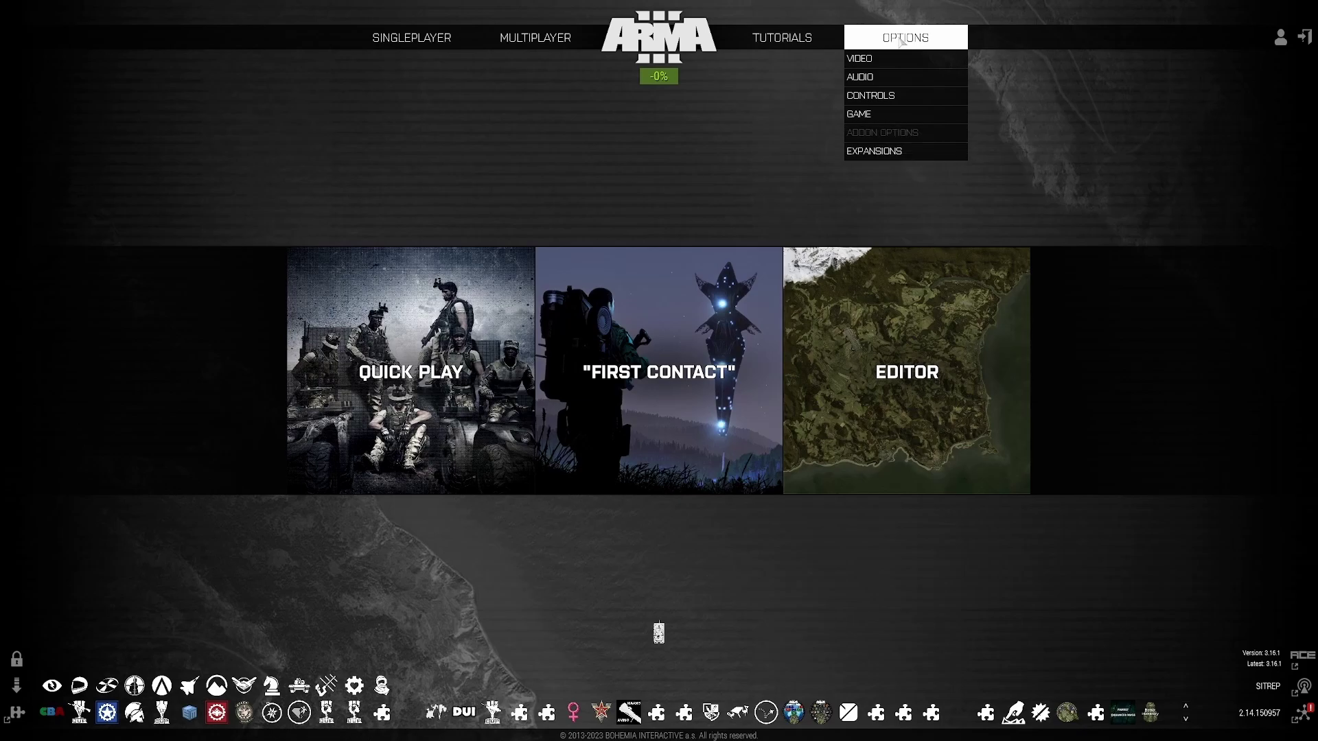
left_click(858, 77)
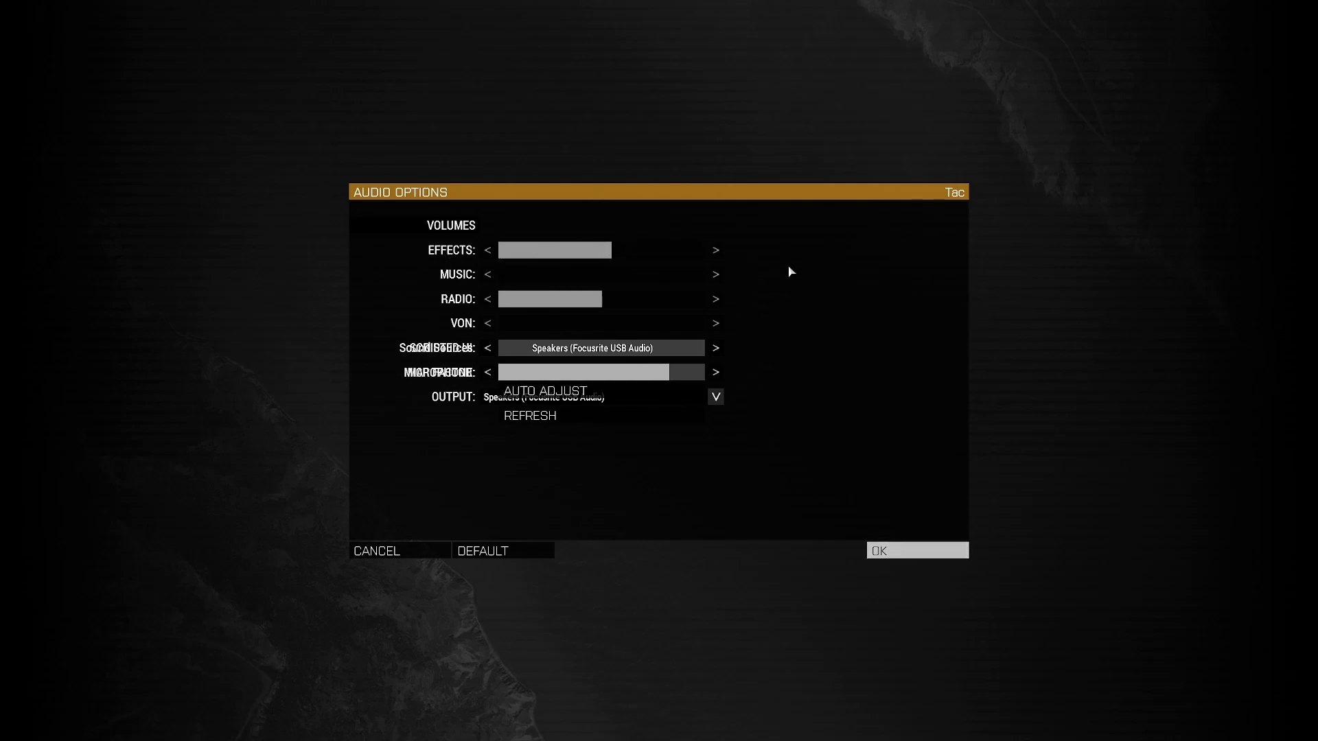
left_click(900, 551)
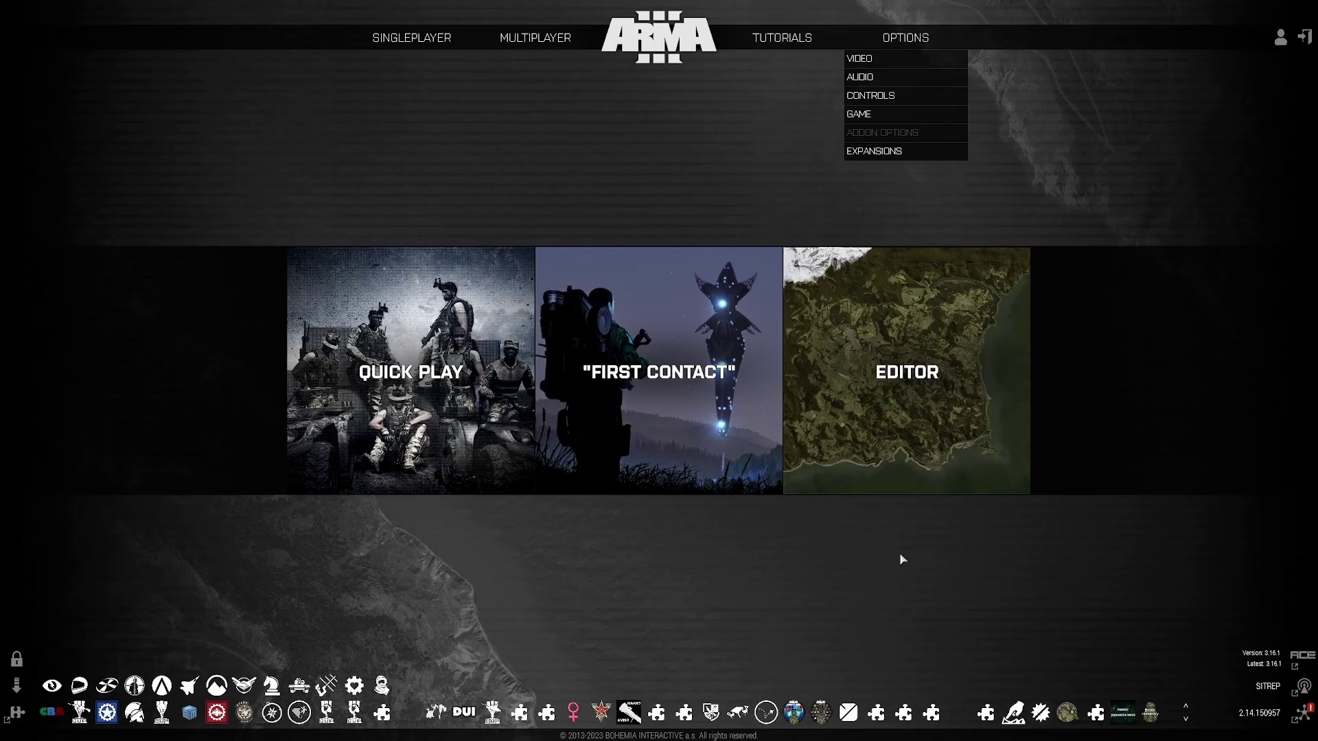
In the in-game video options, keep texture and object quality at Very High and terrain quality at Ultra
left_click(866, 58)
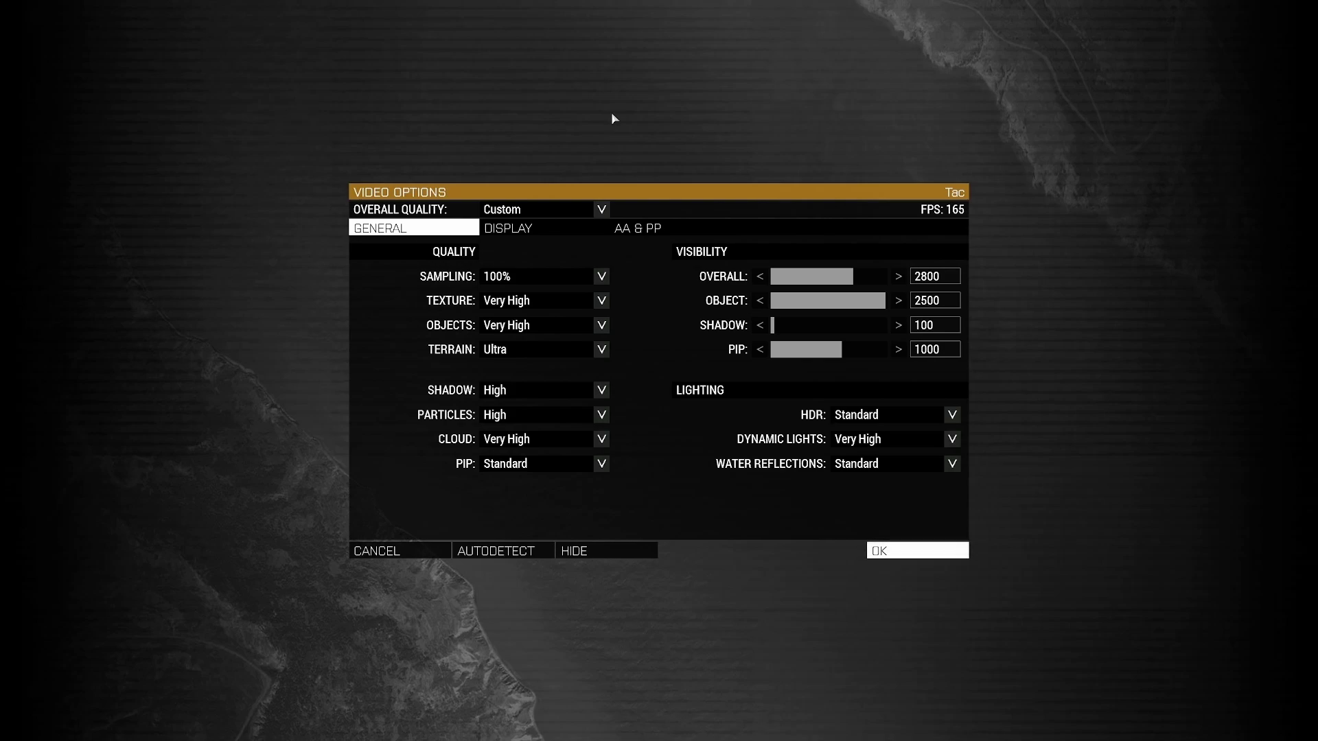
left_click(502, 306)
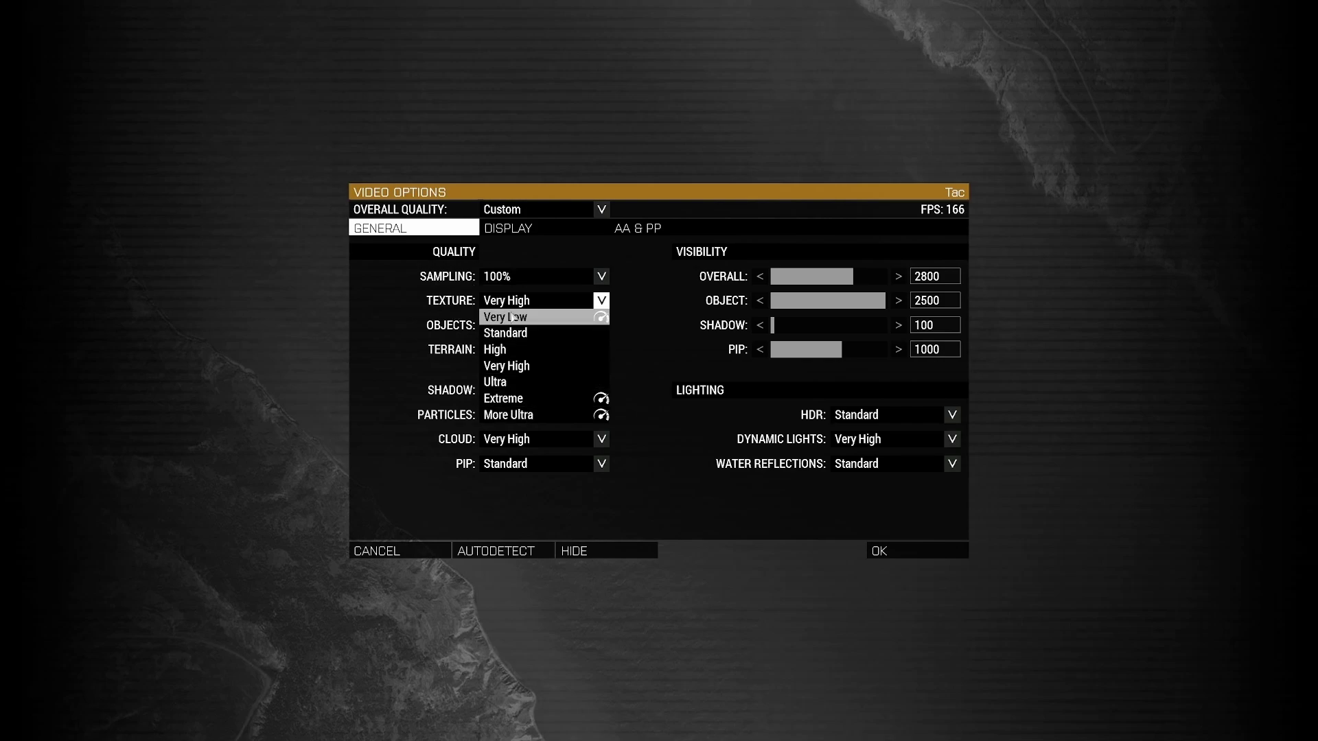
left_click(541, 307)
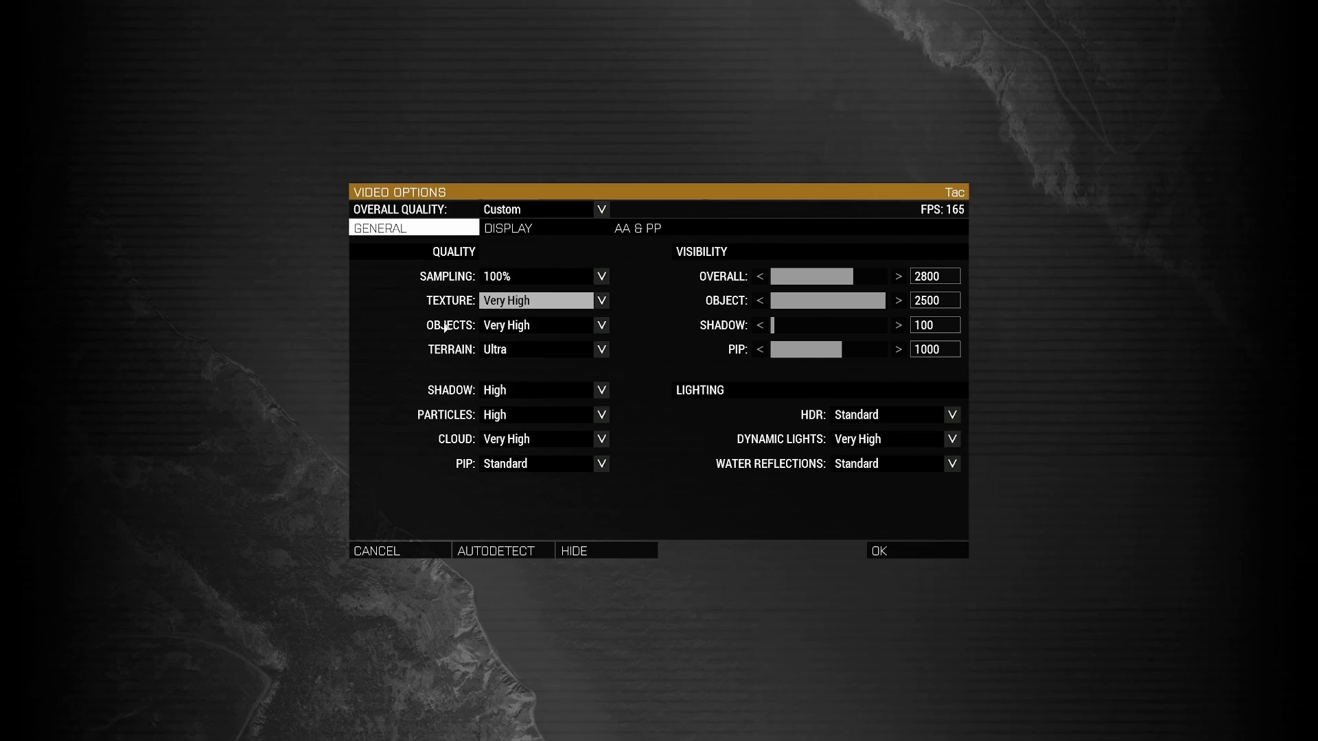
left_click(508, 326)
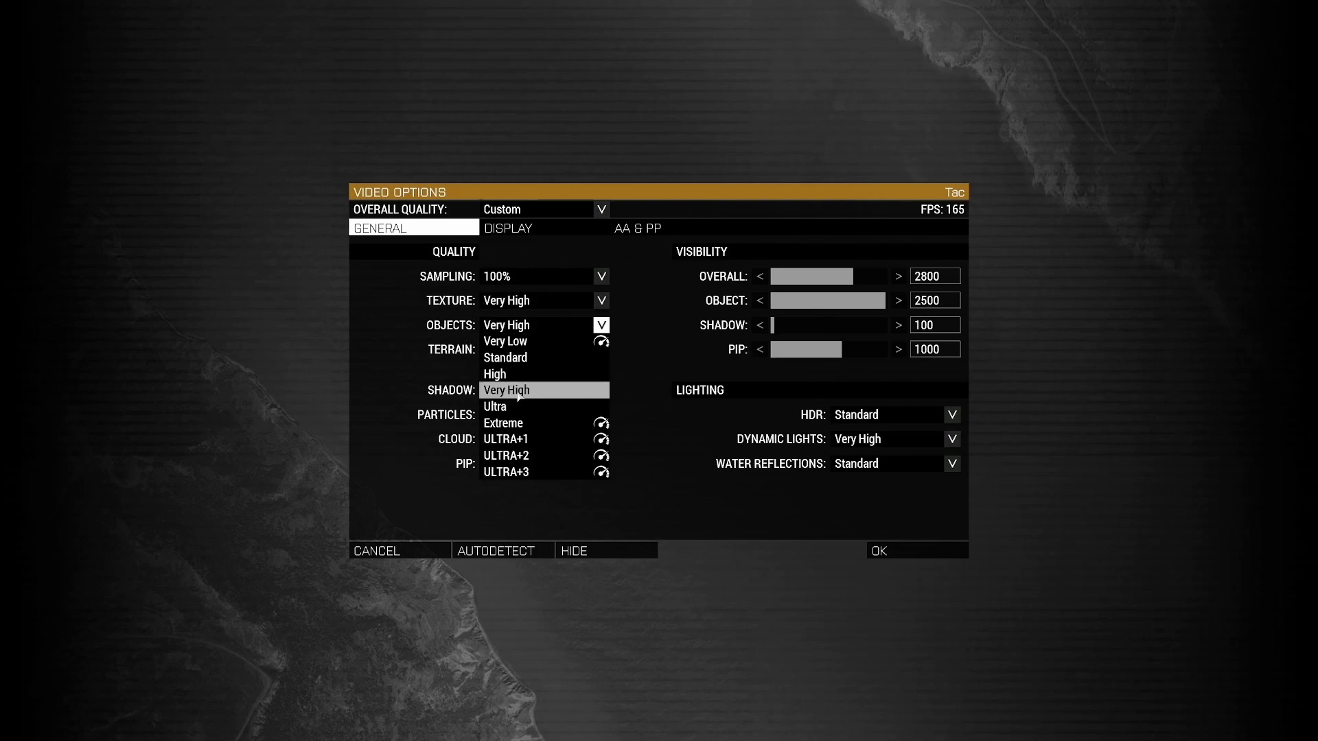
left_click(468, 350)
left_click(499, 353)
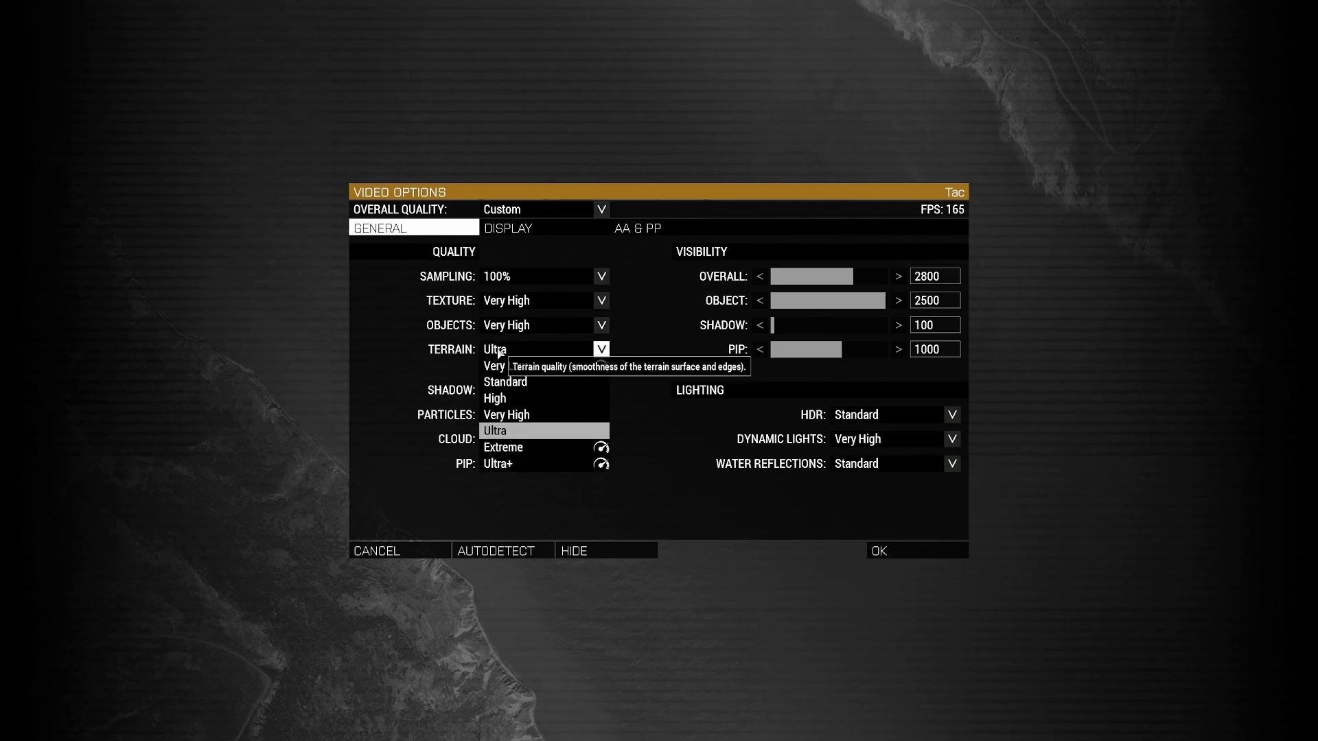
left_click(499, 353)
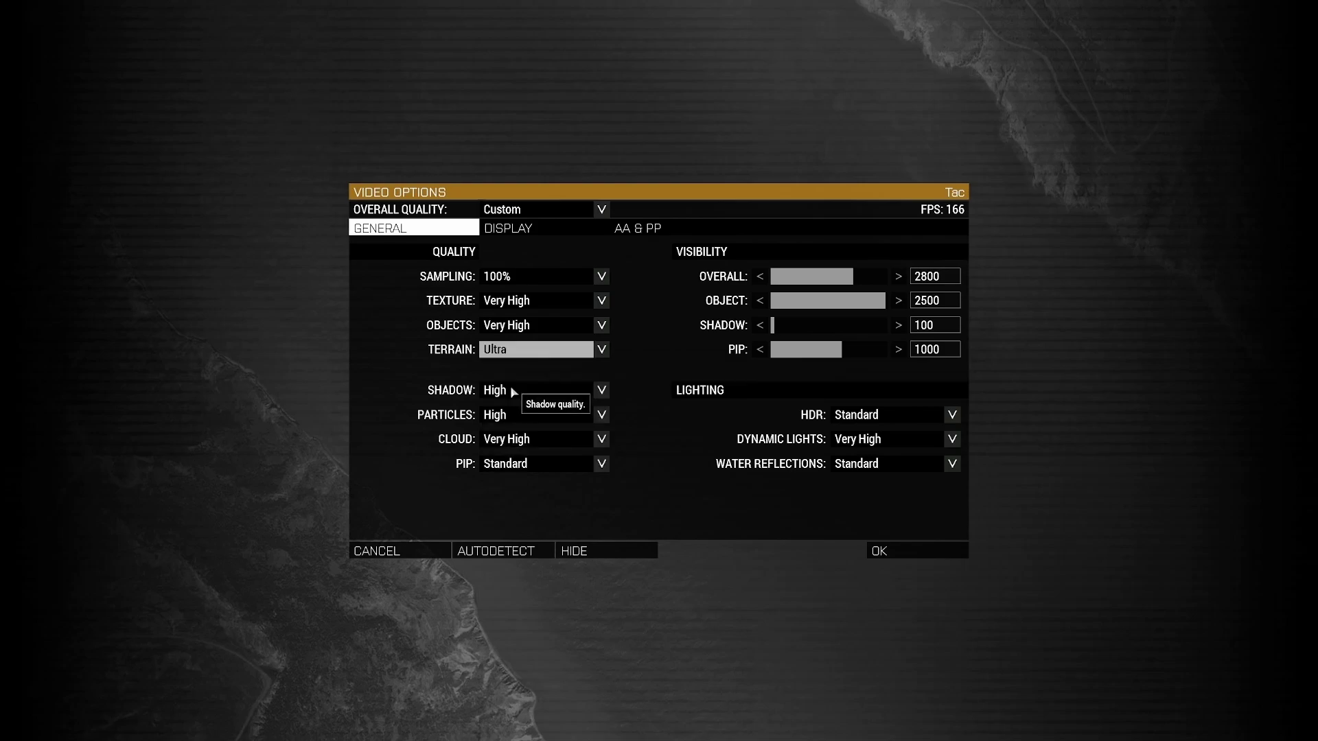
Keep shadow and particle quality at High, cloud quality at Very High and PIP quality at Standard
left_click(510, 388)
left_click(507, 413)
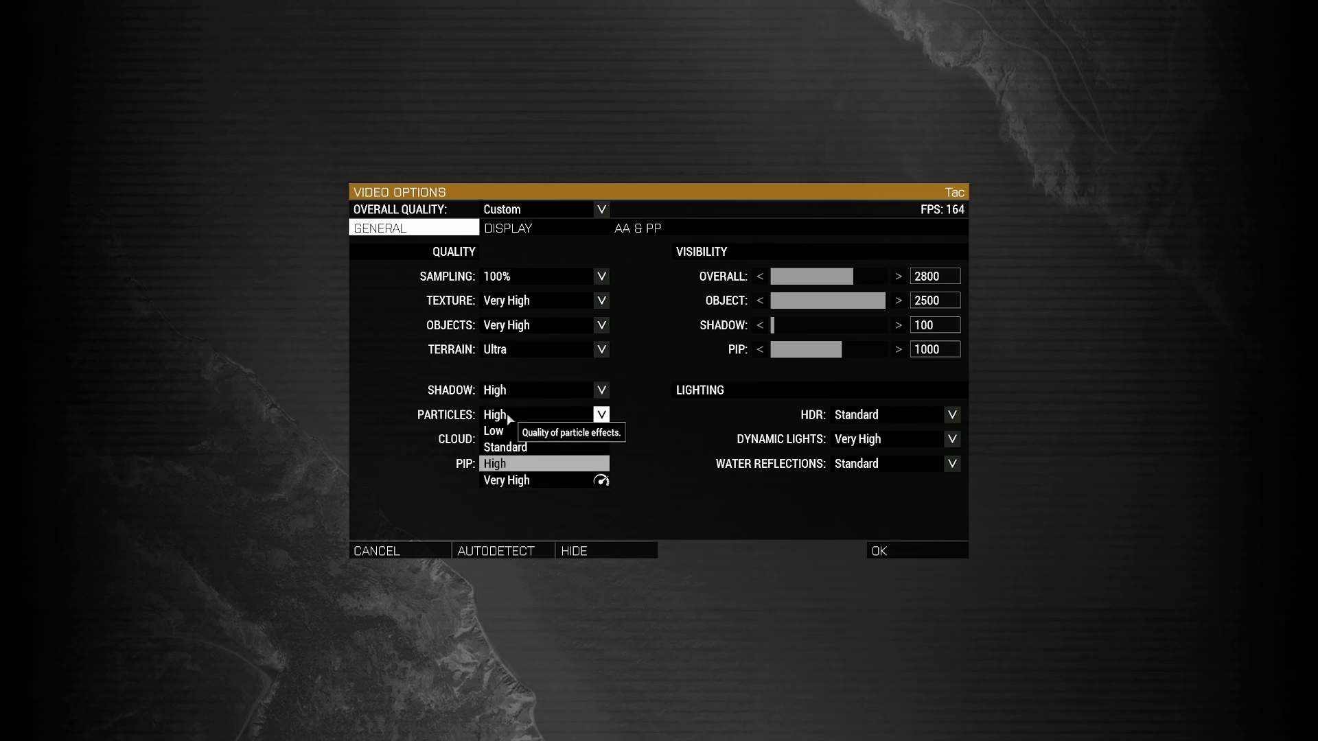
left_click(508, 472)
left_click(508, 439)
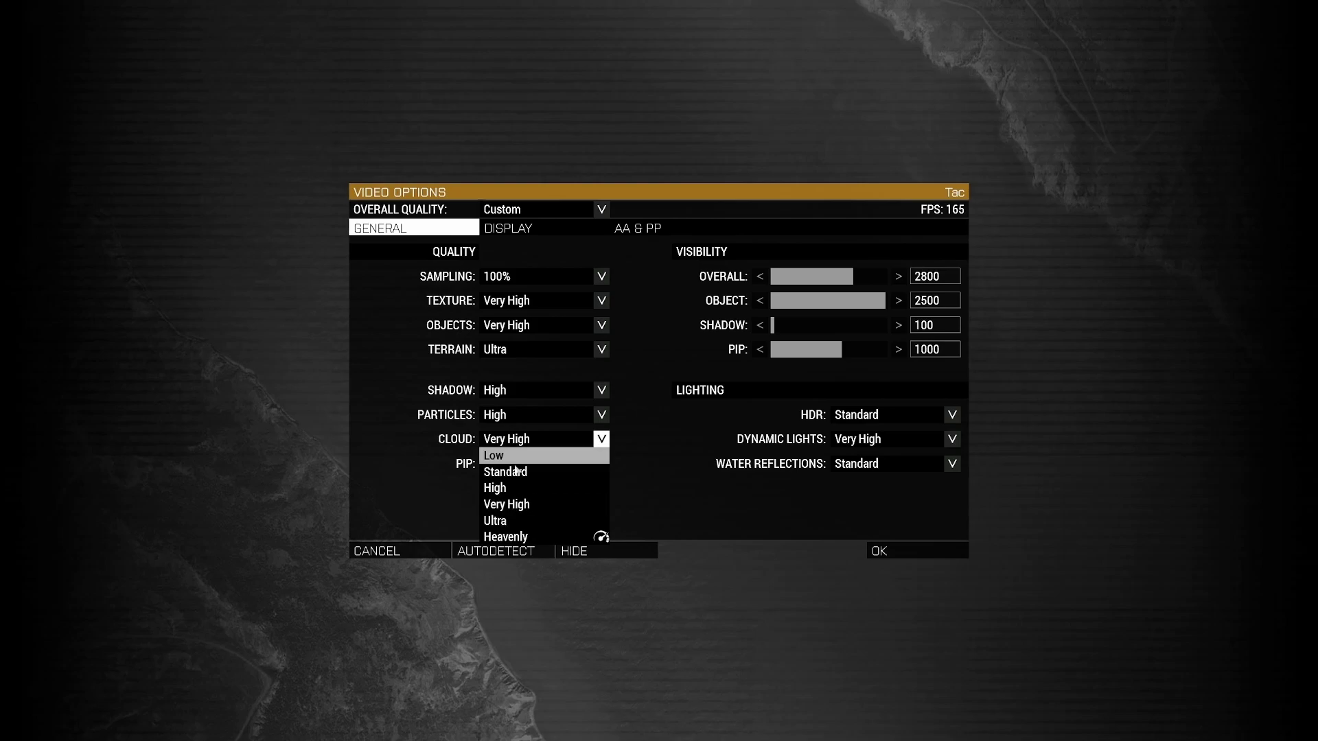
left_click(512, 504)
left_click(512, 466)
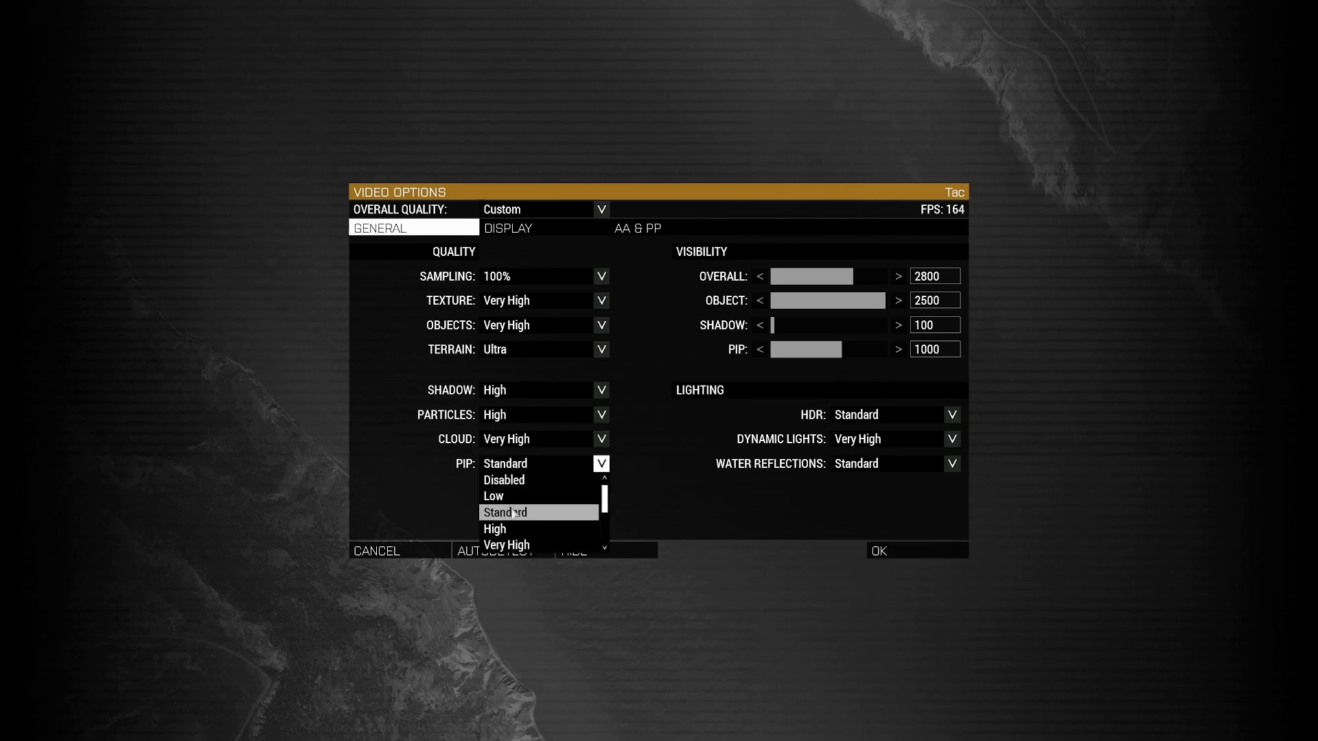
left_click(514, 508)
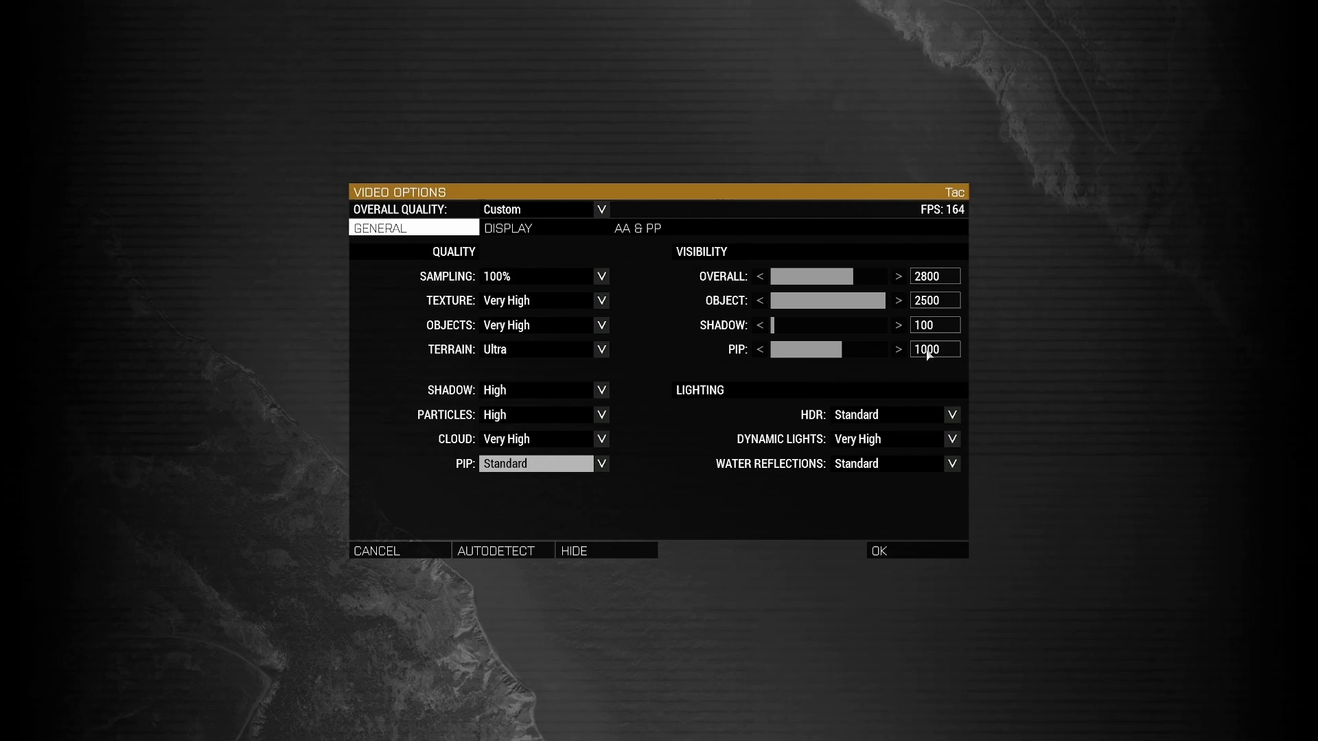
In the lighting options, keep HDR at Standard, dynamic lights at Very High and water reflections at Standard
left_click(871, 416)
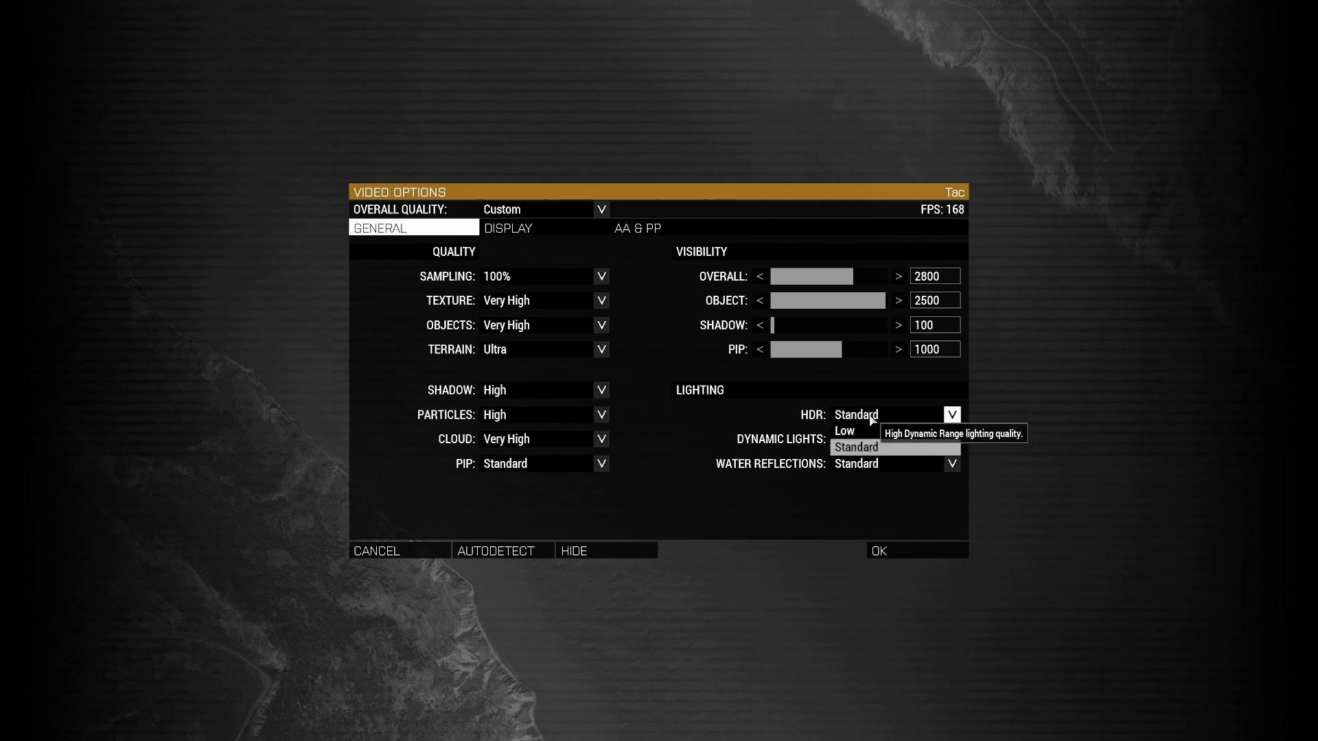
left_click(871, 420)
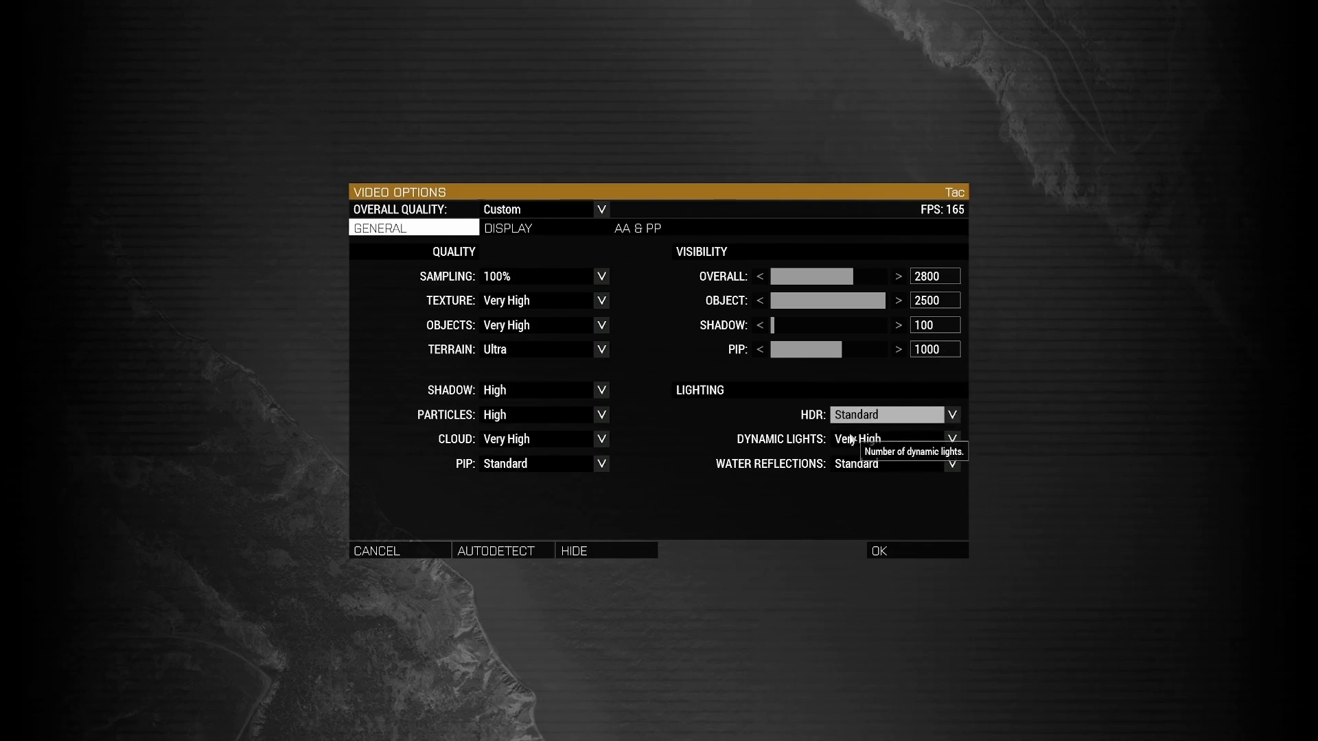
left_click(892, 438)
left_click(793, 467)
left_click(839, 465)
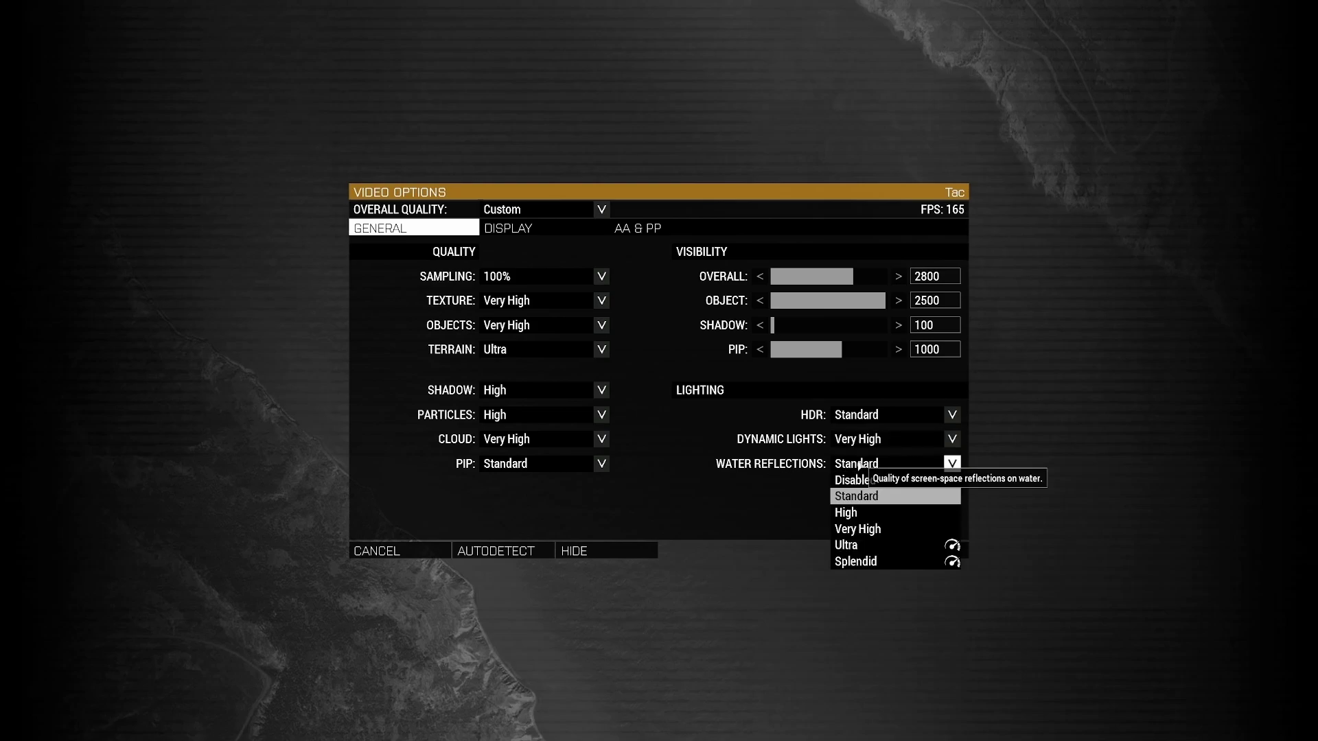
Review the display options and, in post-processing, keep ambient occlusion at HBAO+ Medium and caustics Disabled
left_click(508, 228)
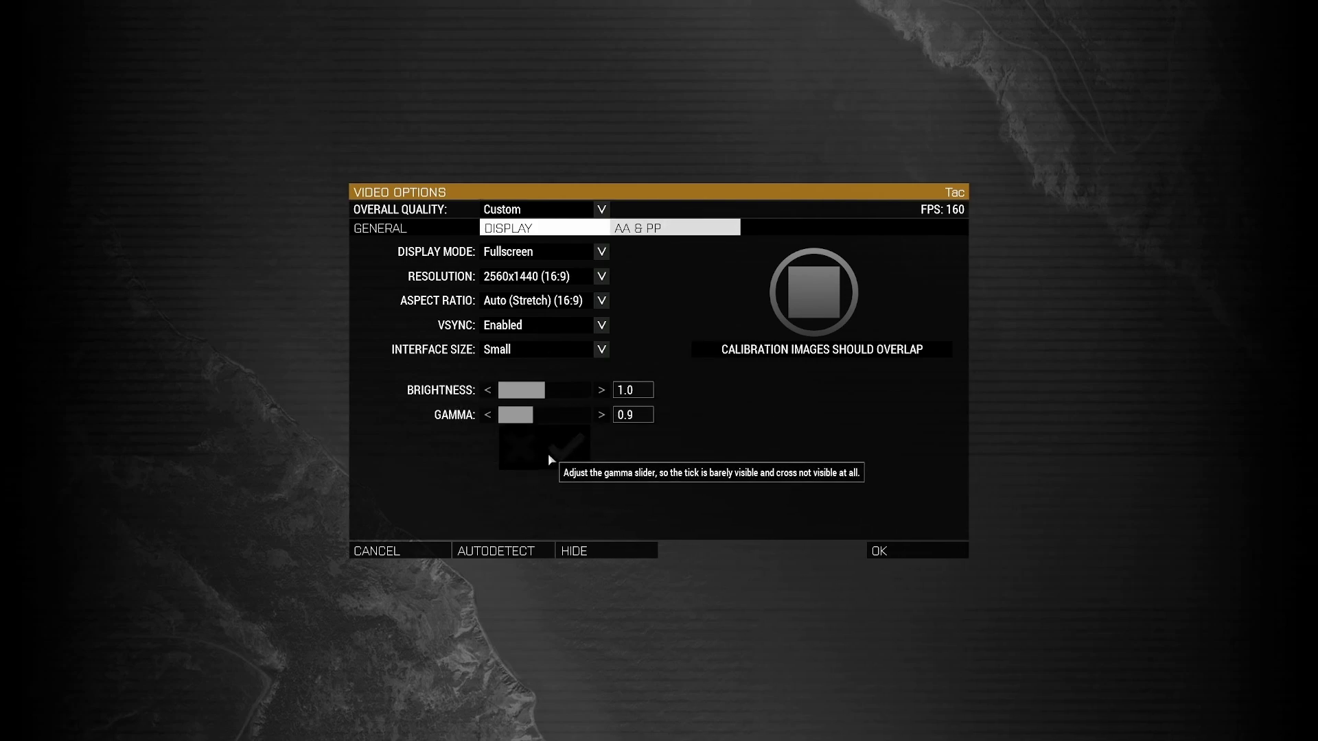
left_click(652, 228)
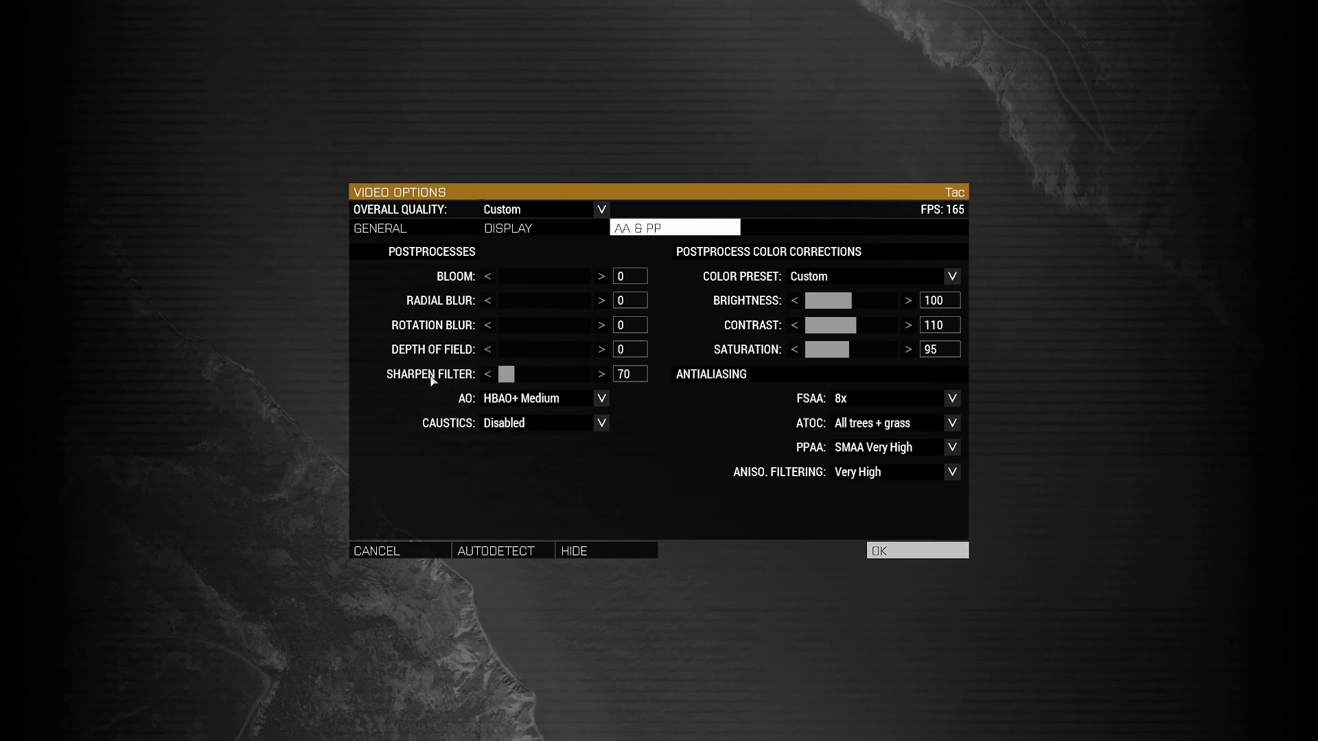
left_click(528, 405)
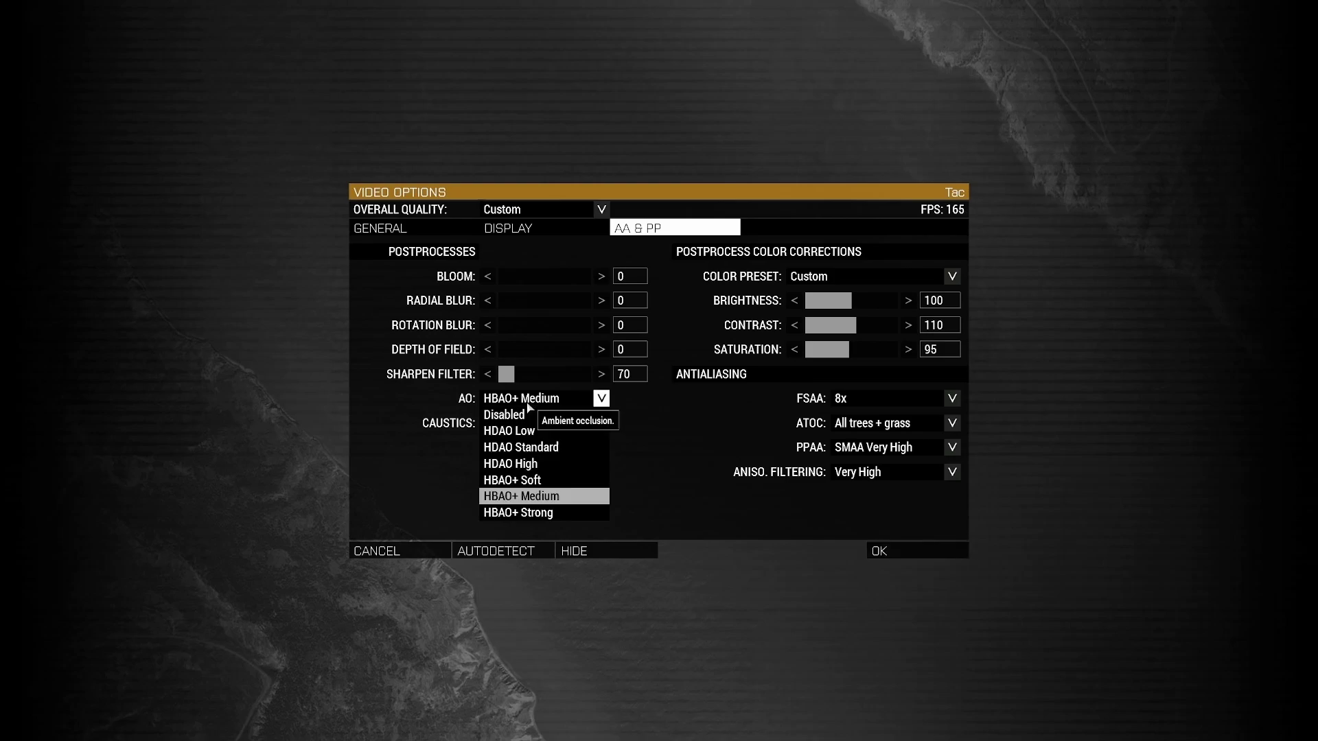
left_click(456, 429)
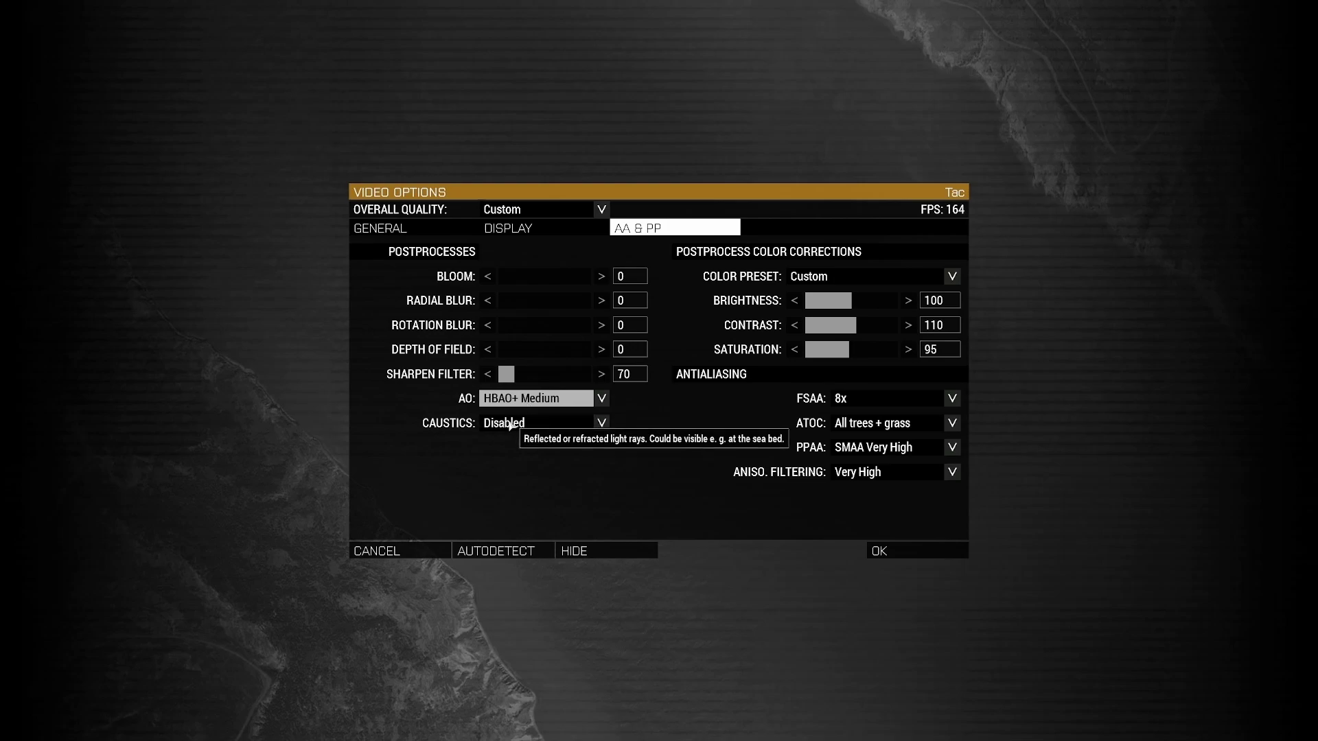
left_click(528, 423)
left_click(508, 440)
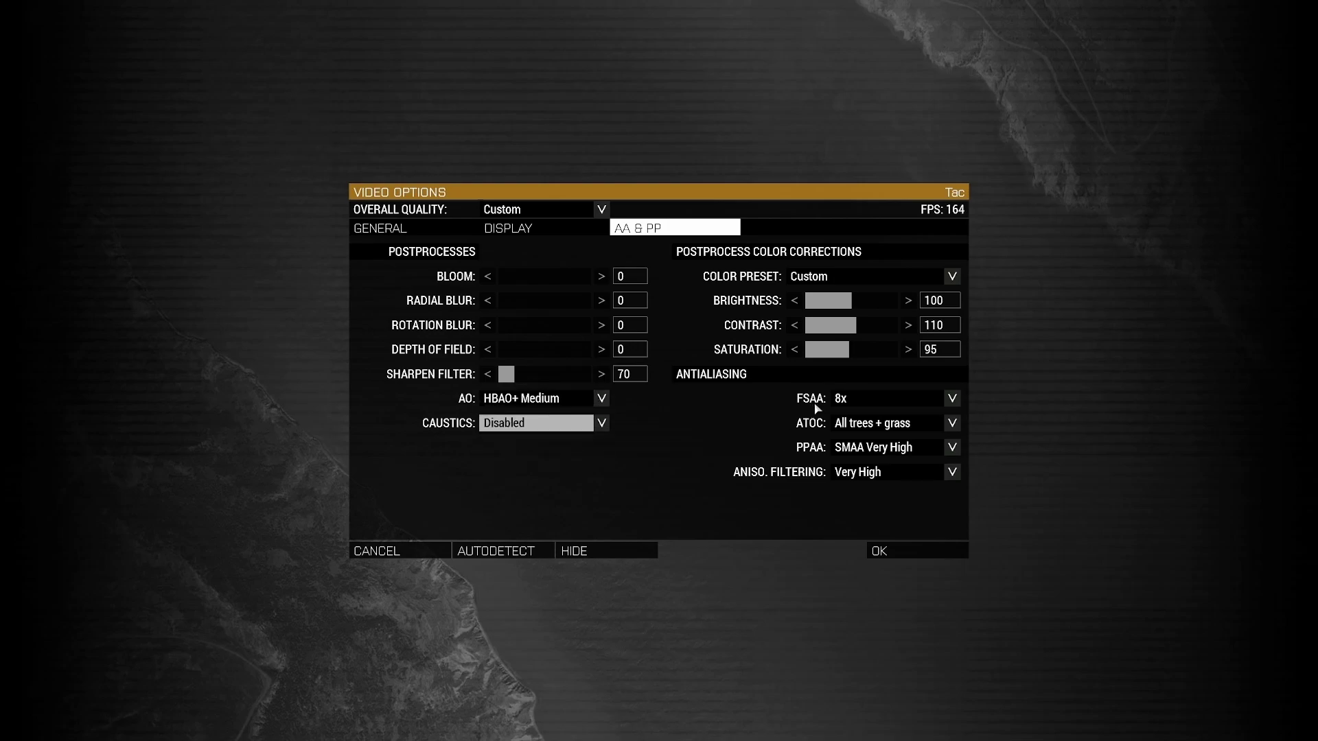
In the antialiasing options, keep FSAA at 8x, PPAA at SMAA Very High and anisotropic filtering at Very High
left_click(839, 401)
left_click(812, 427)
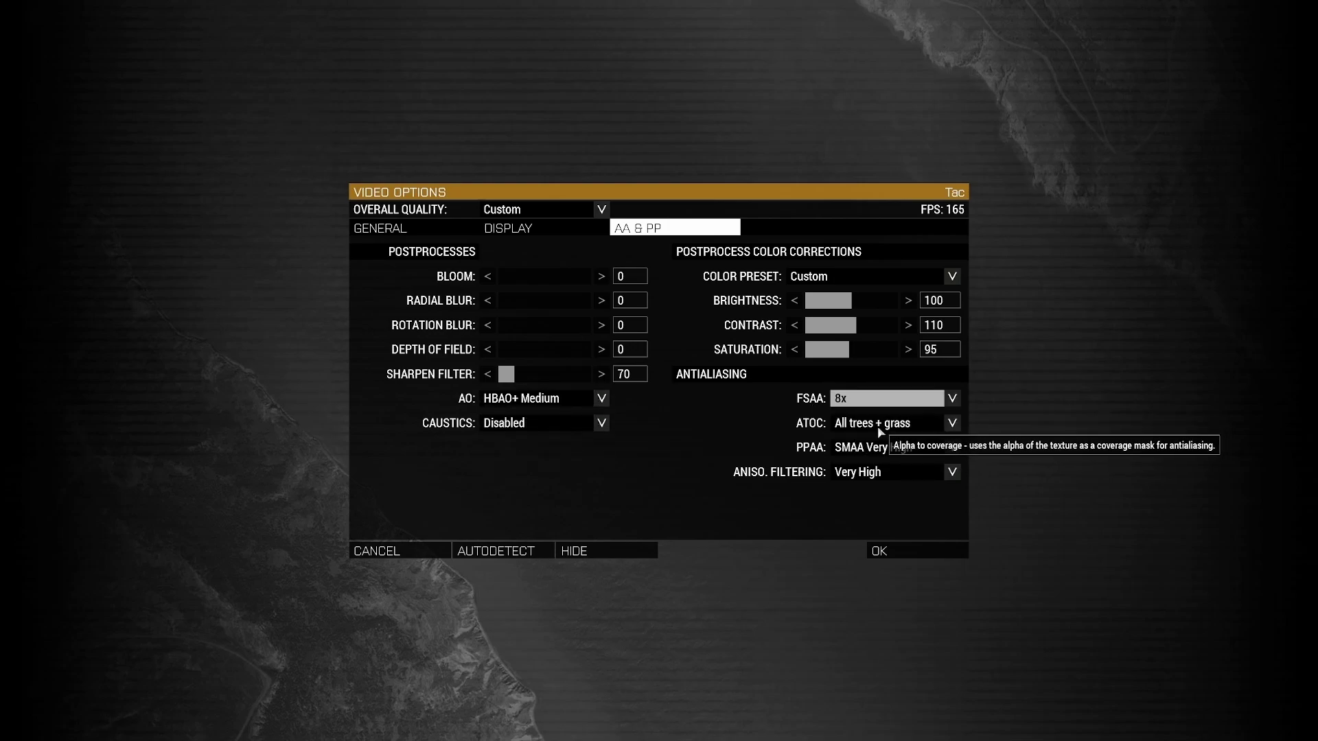
left_click(832, 452)
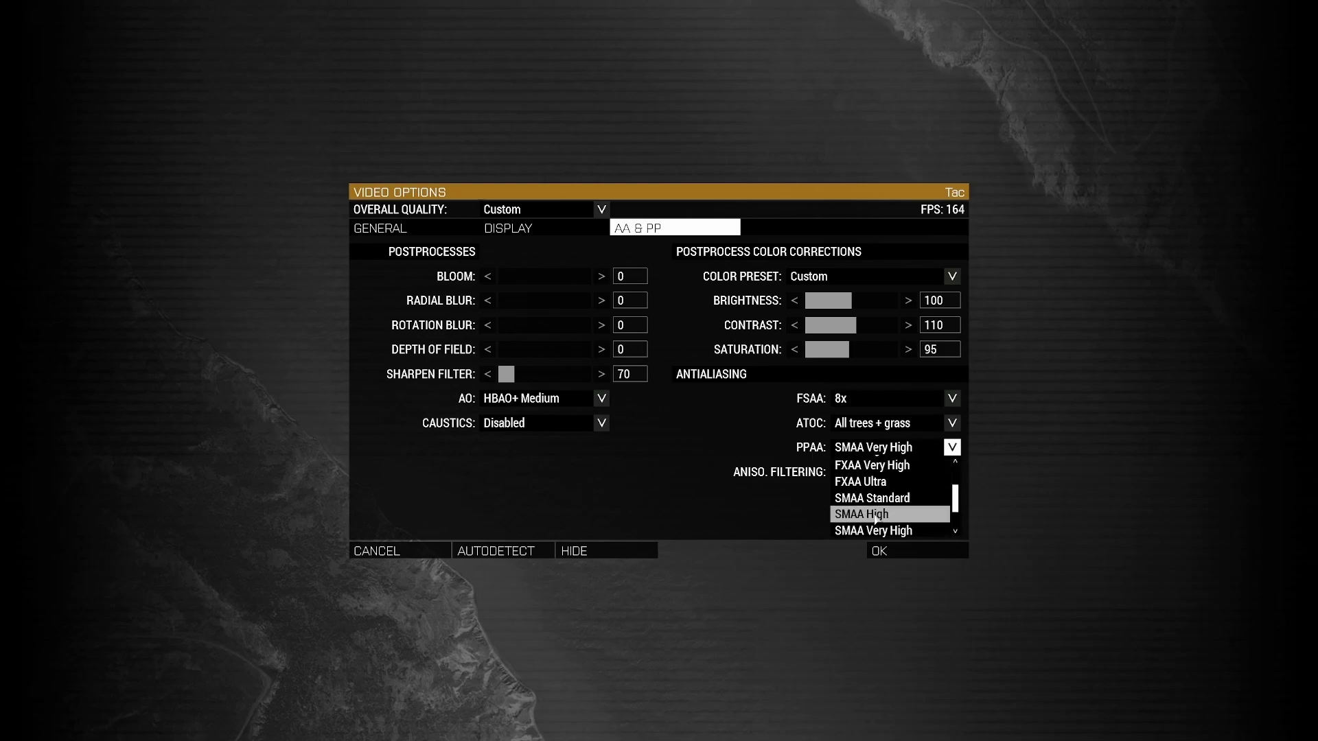
left_click(787, 478)
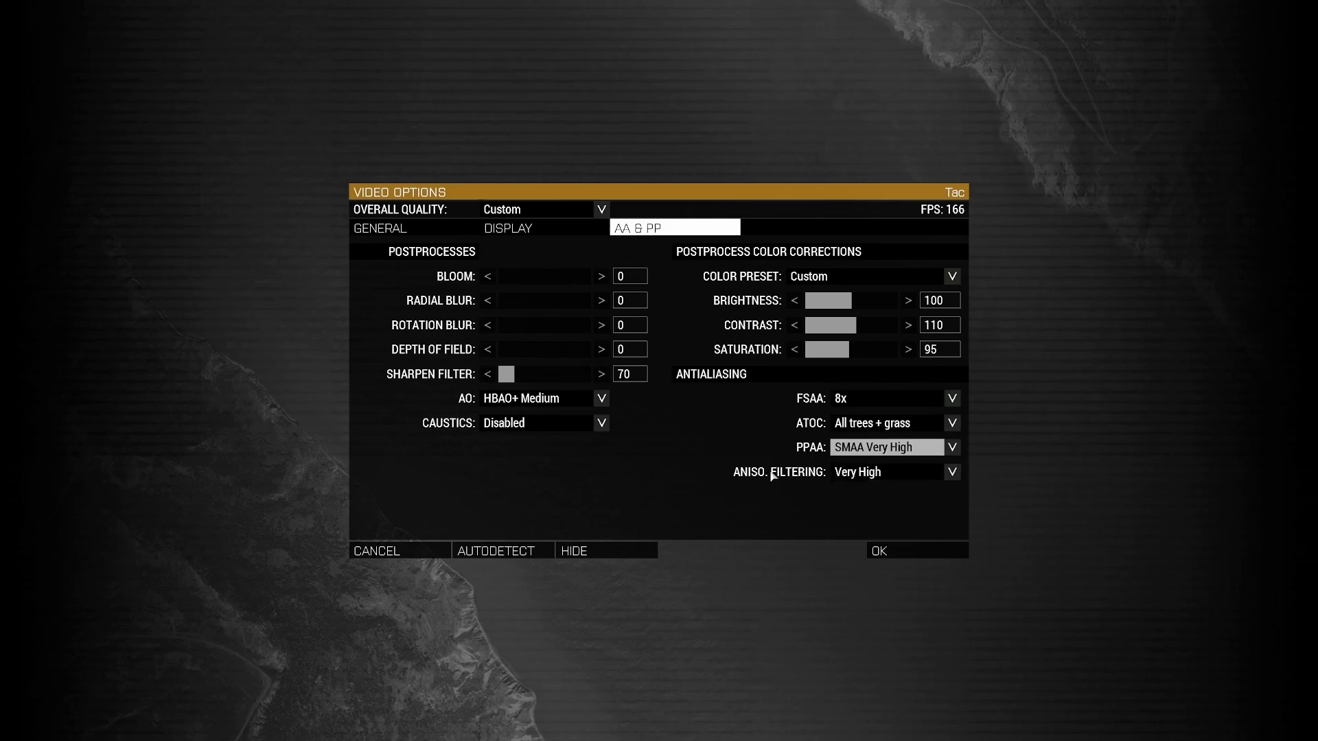
left_click(864, 472)
left_click(733, 317)
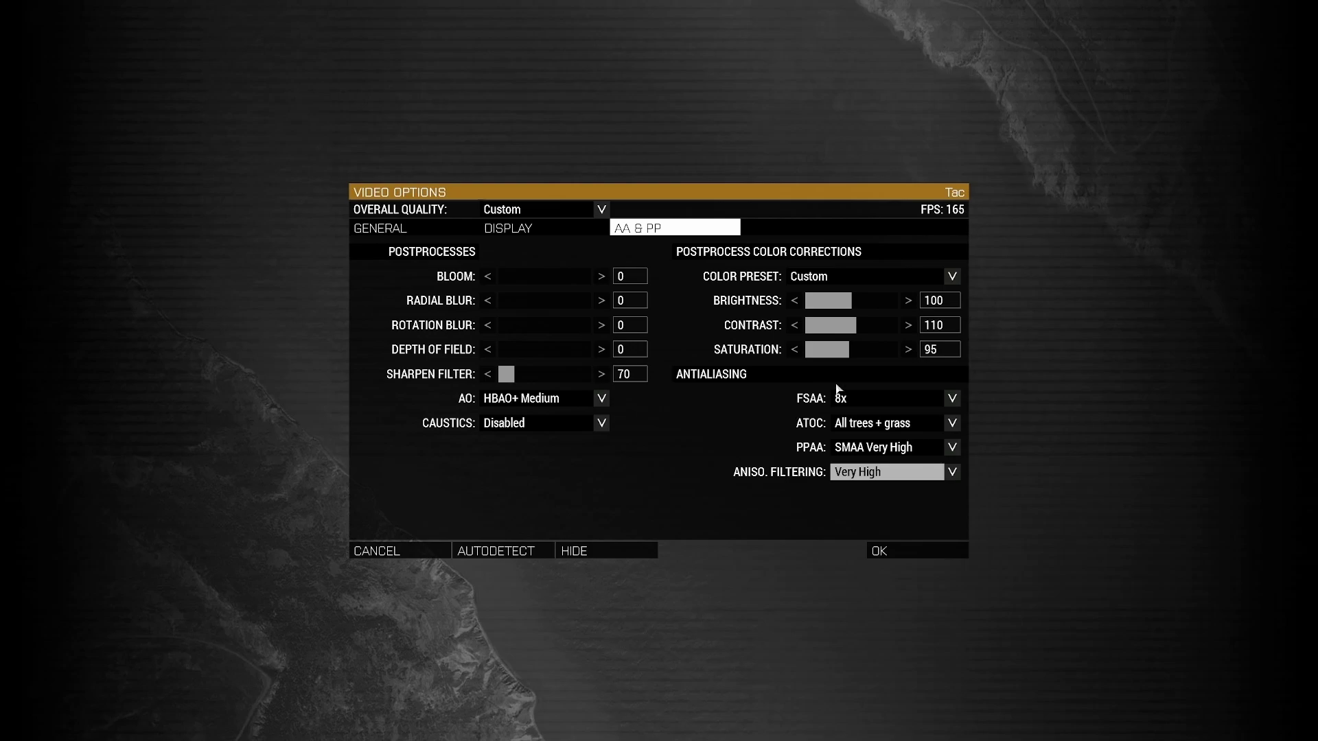
Try a saturation of 200 in the color corrections and close the video options
left_click_drag(862, 356, 897, 351)
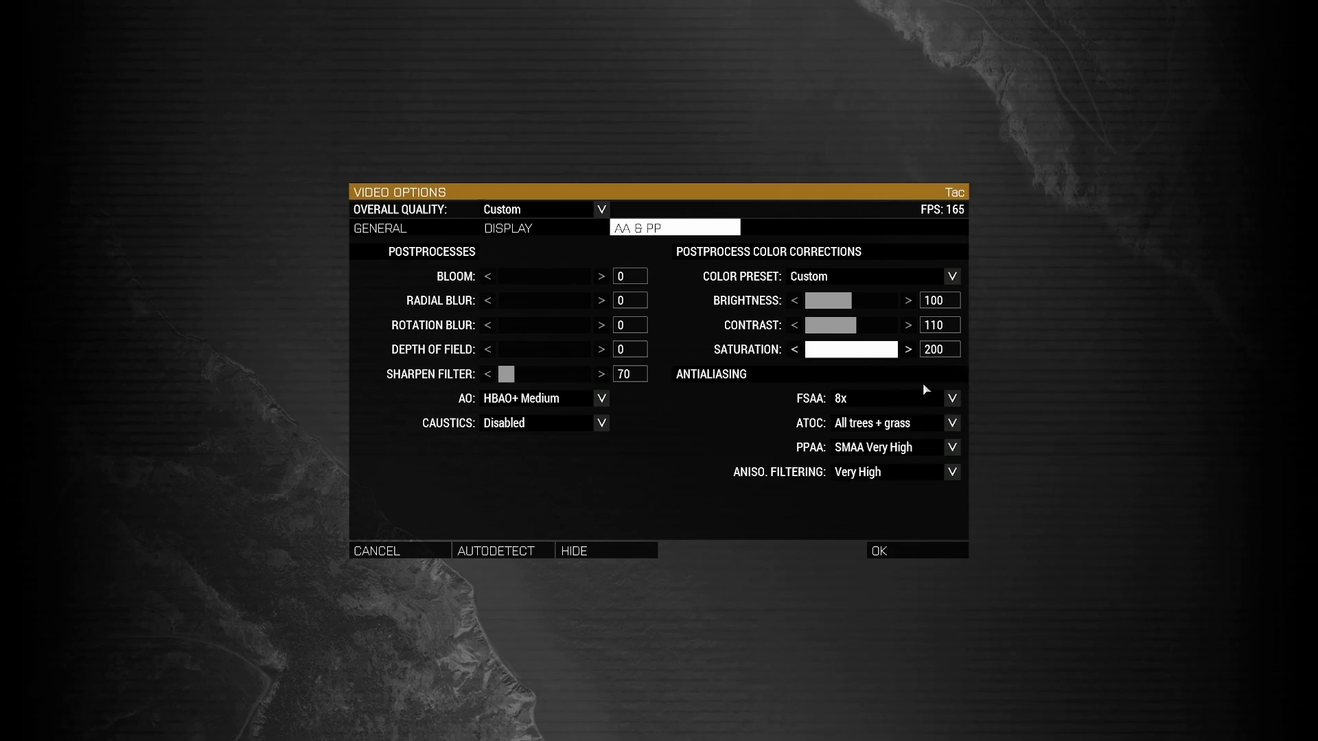
left_click(942, 350)
key("Escape")
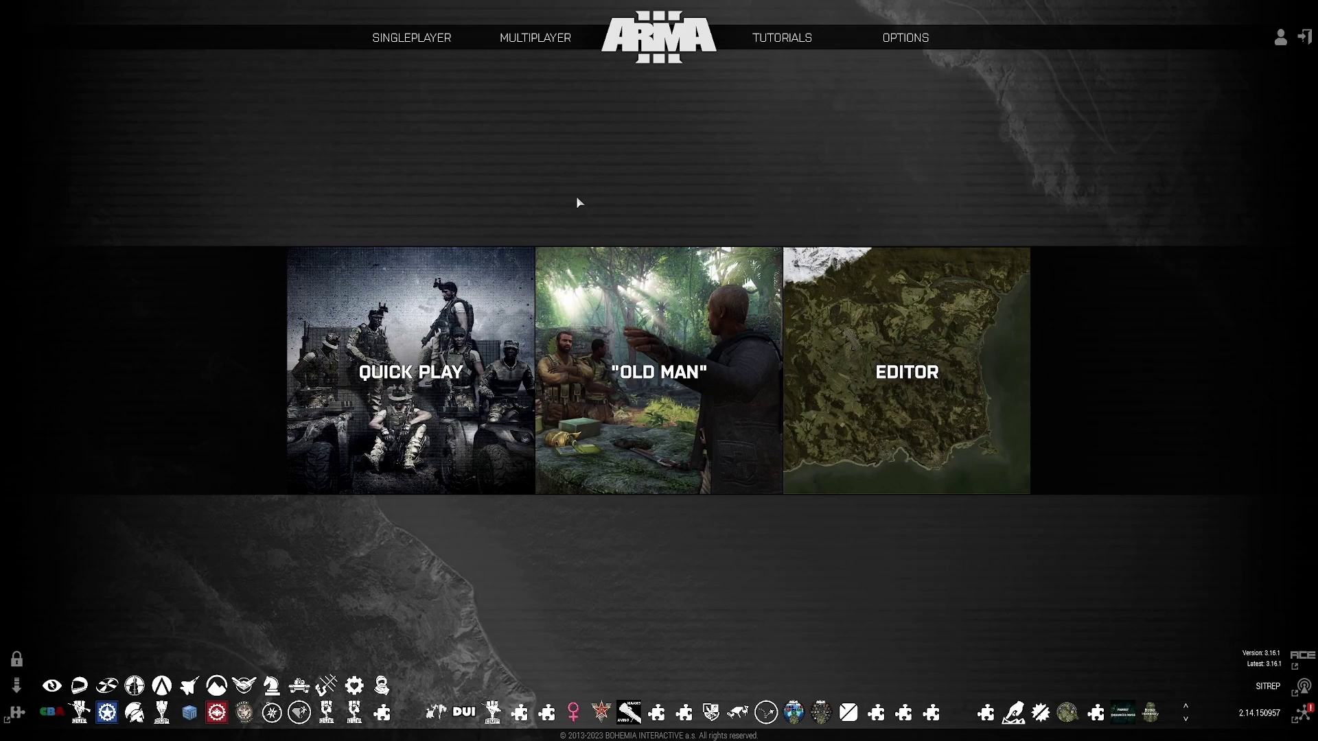
Open Windows Update in the Windows settings and check for system updates
key("super")
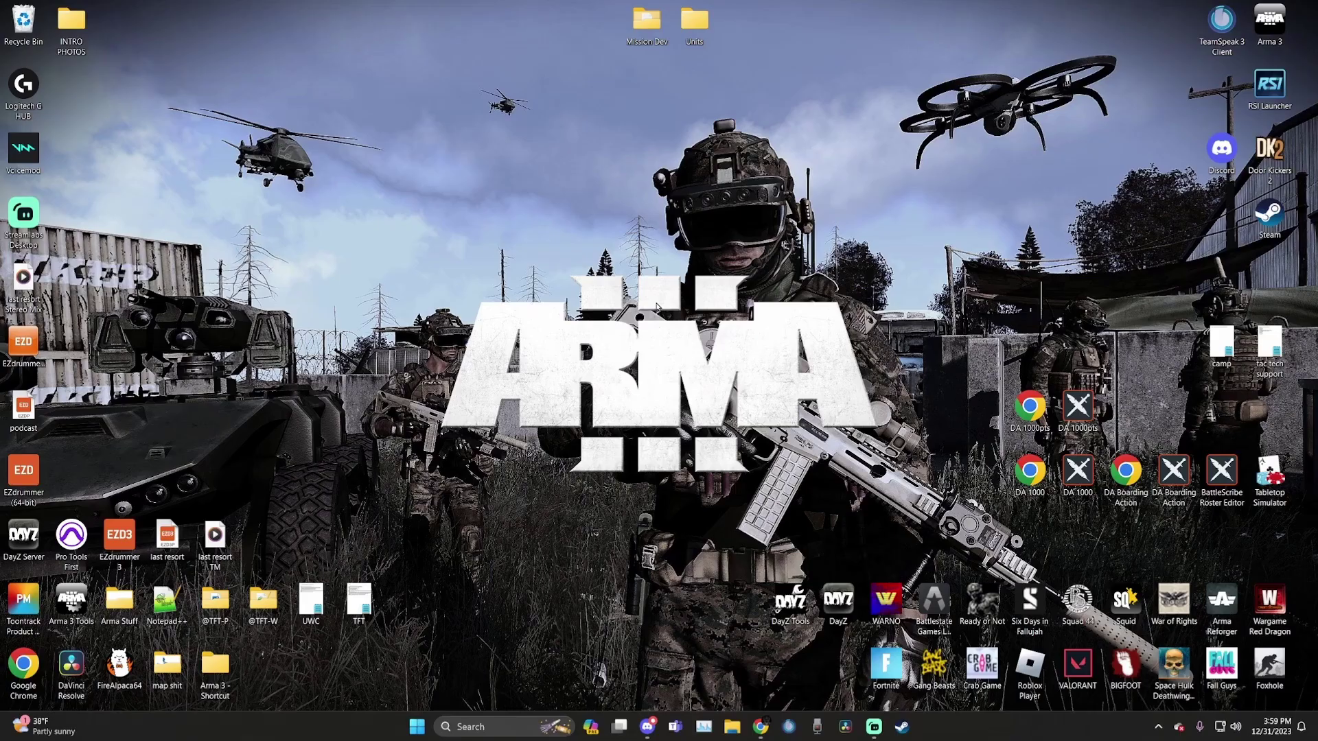
type("sett")
left_click(578, 353)
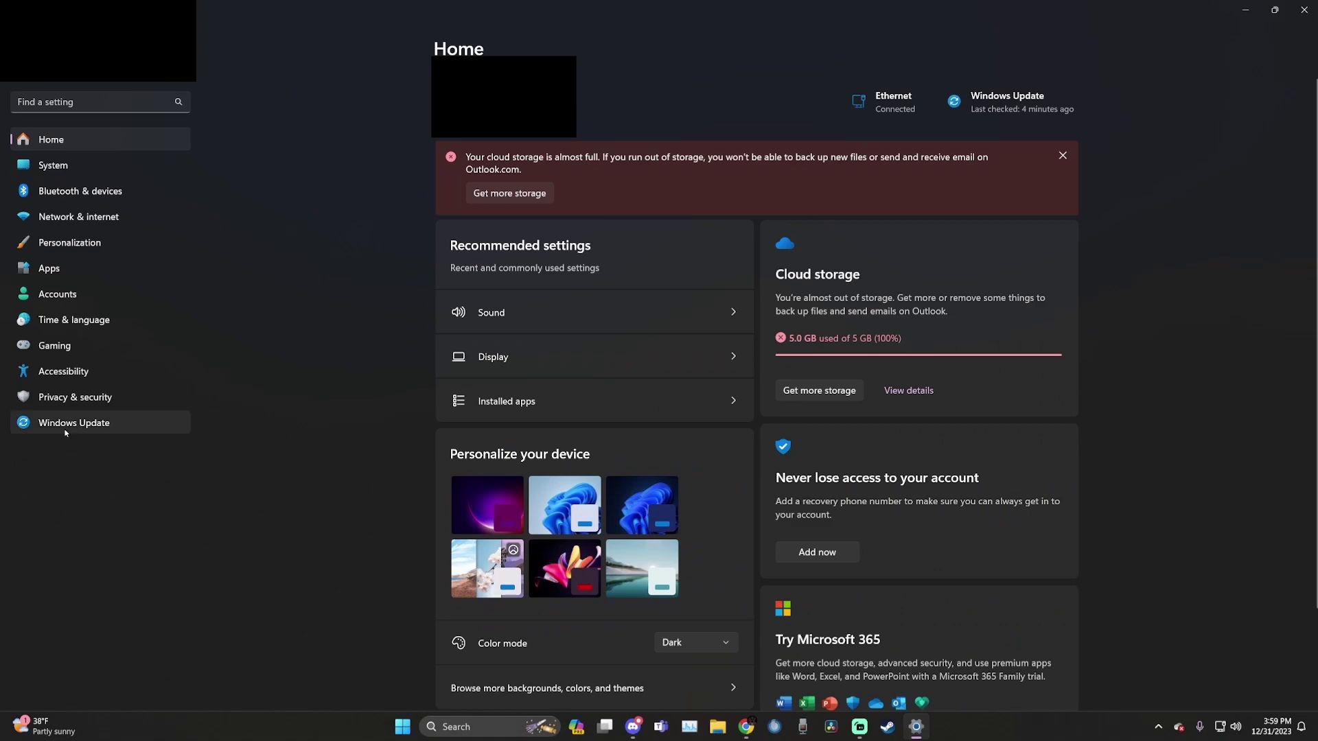
left_click(74, 423)
left_click(1035, 116)
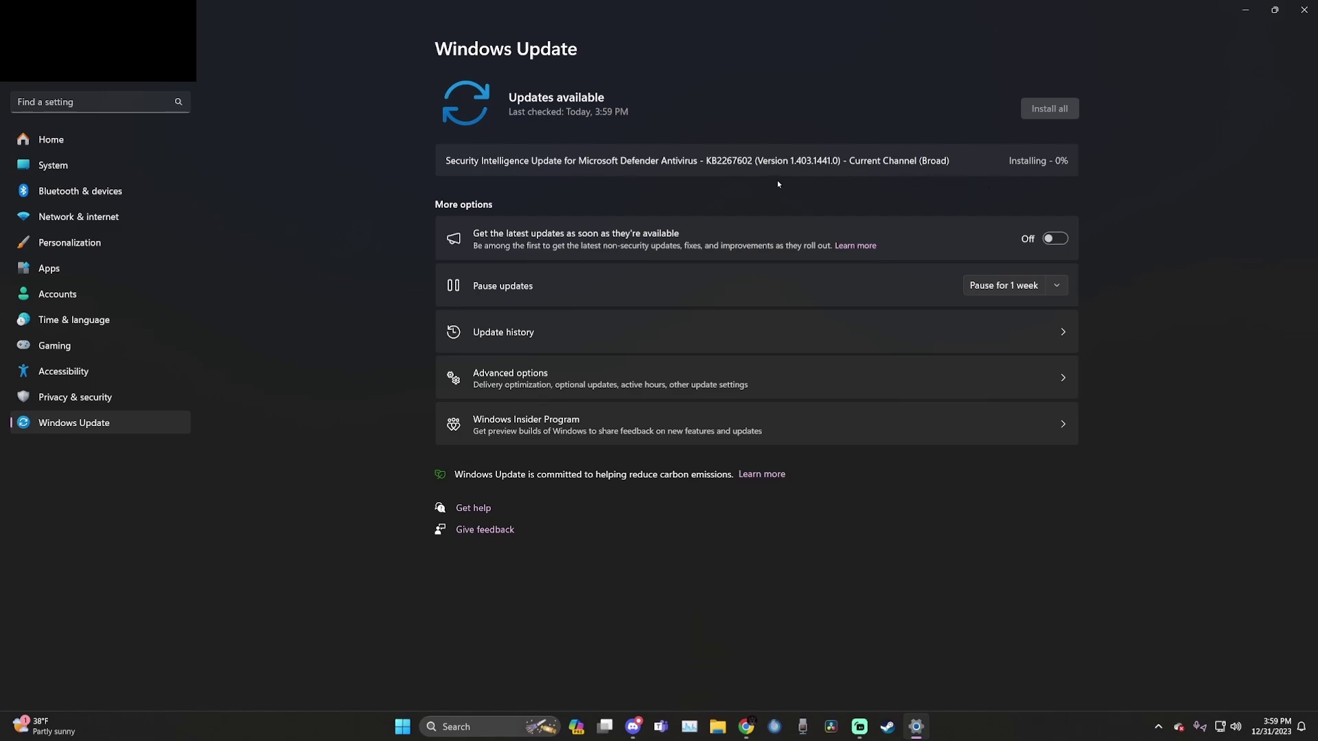
Open GeForce Experience and check for graphics driver updates
key("super")
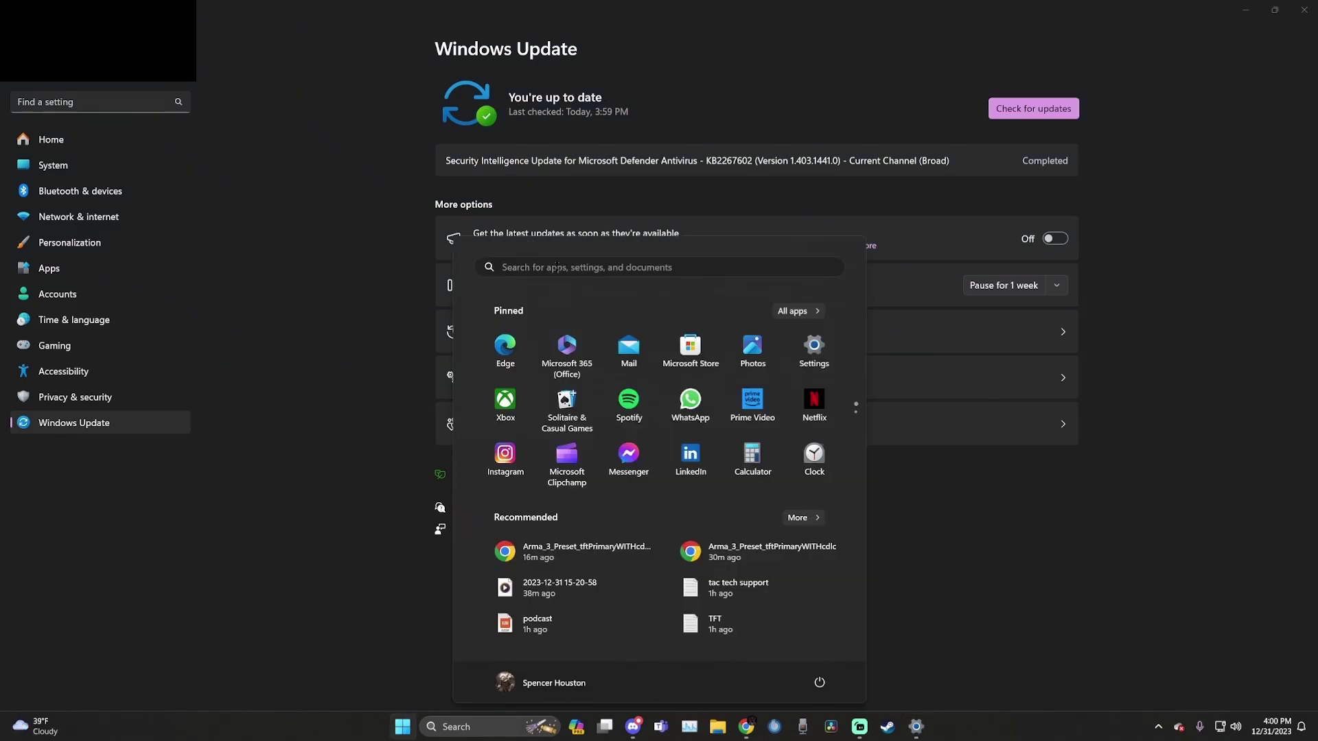
type("geforce Experience")
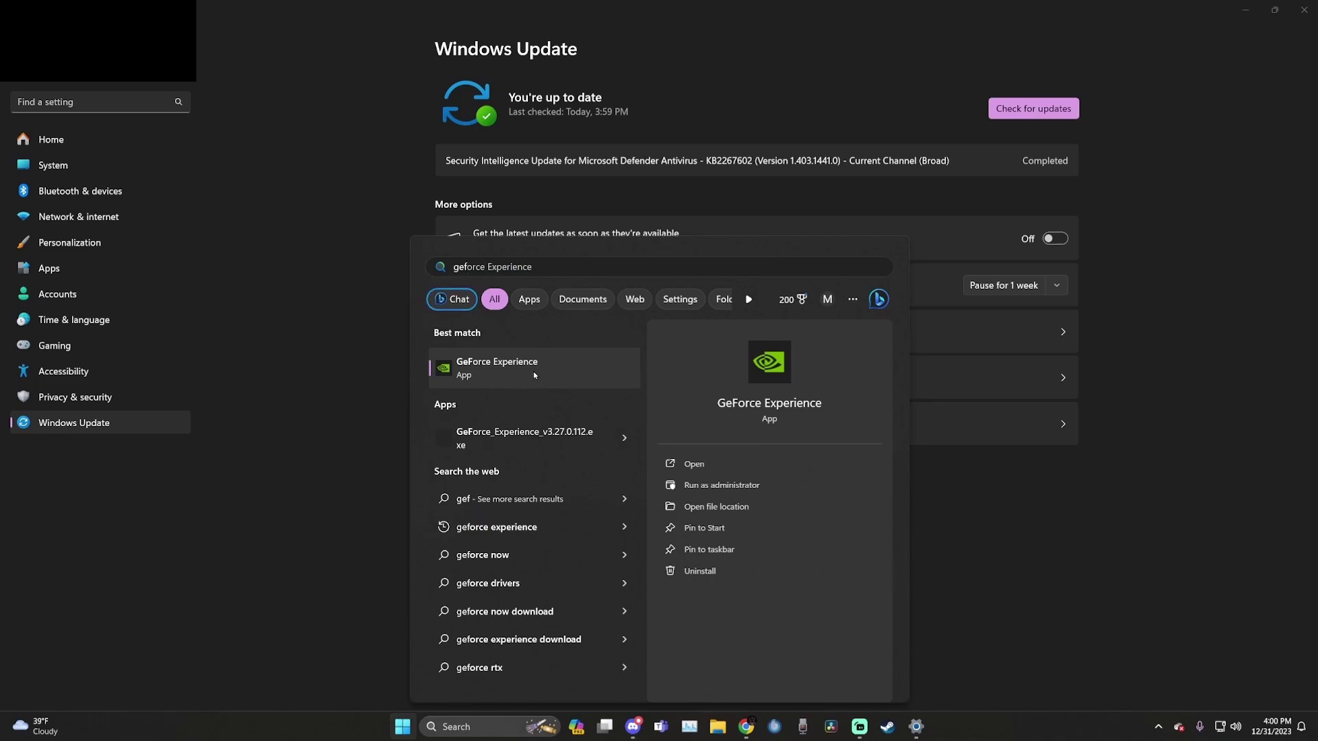
left_click(534, 372)
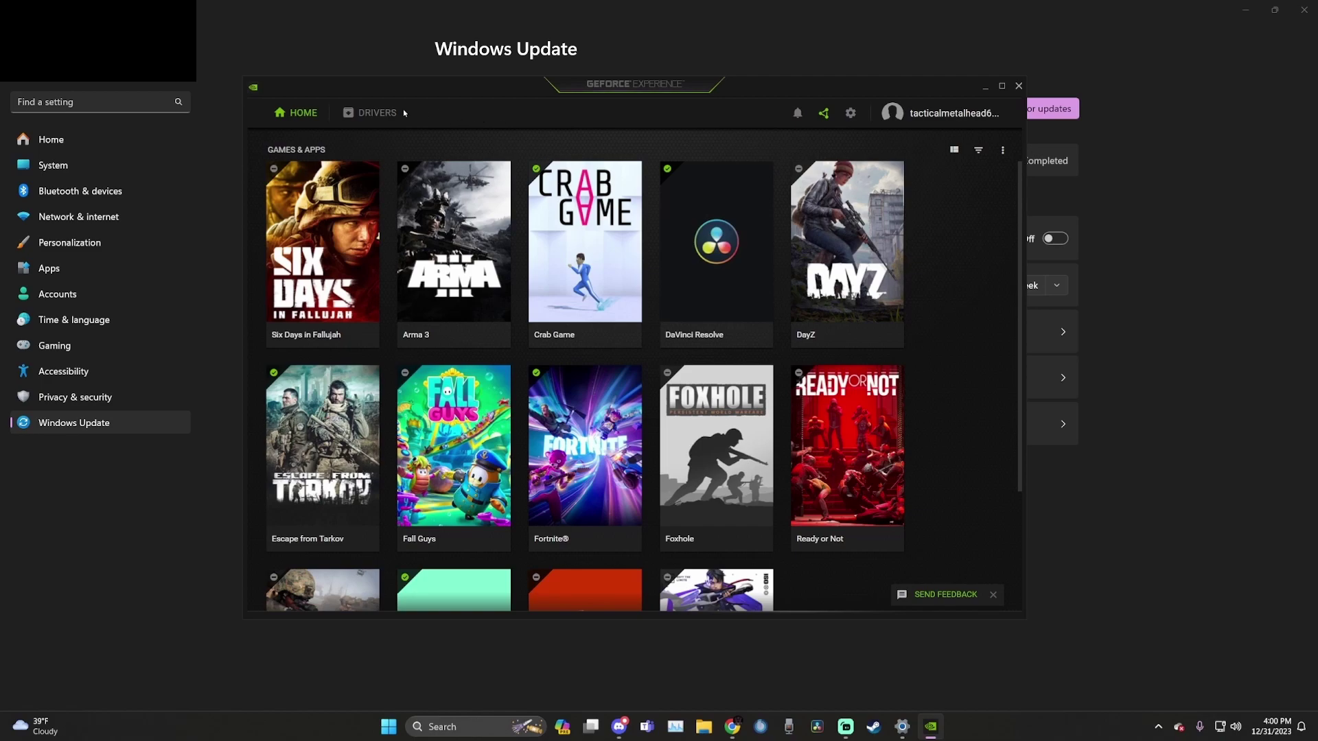
left_click(365, 111)
left_click(914, 152)
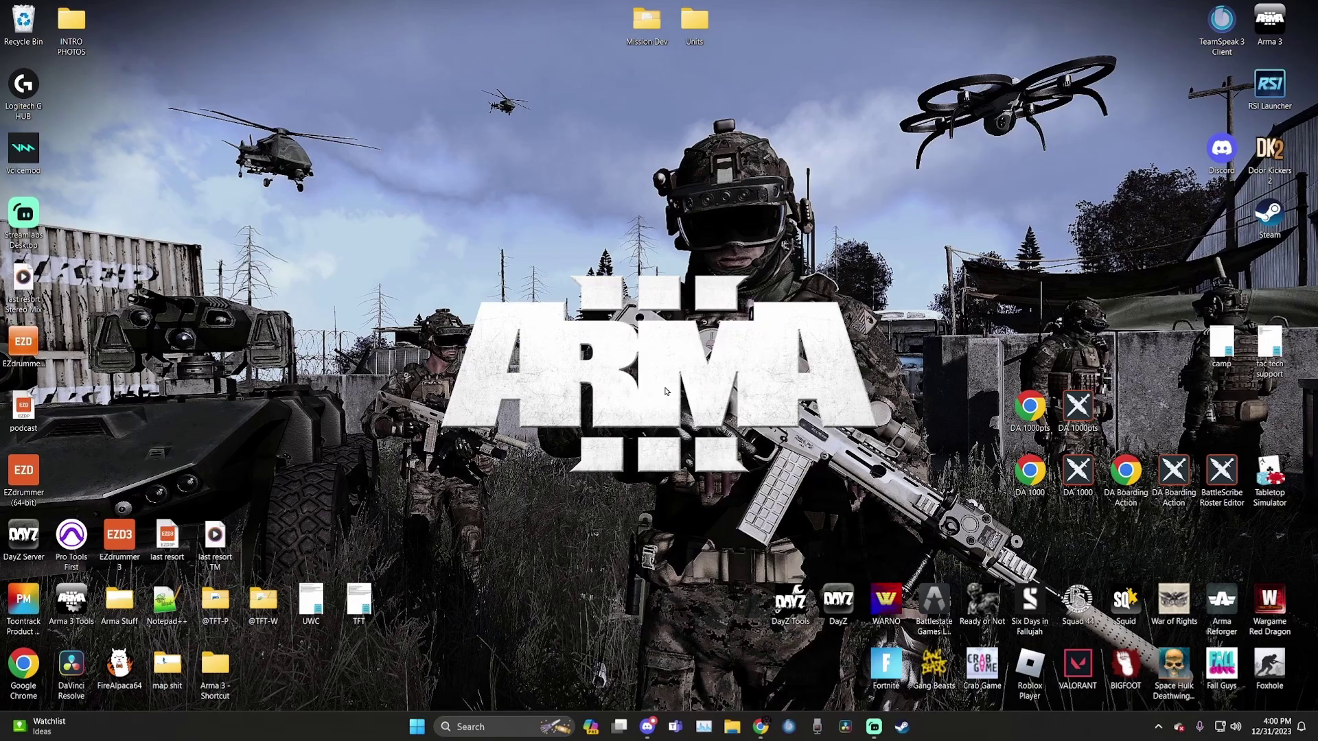
Switch to Steam and verify the integrity of Arma 3's installed game files from the game's properties
key("super")
type("steam")
key("Return")
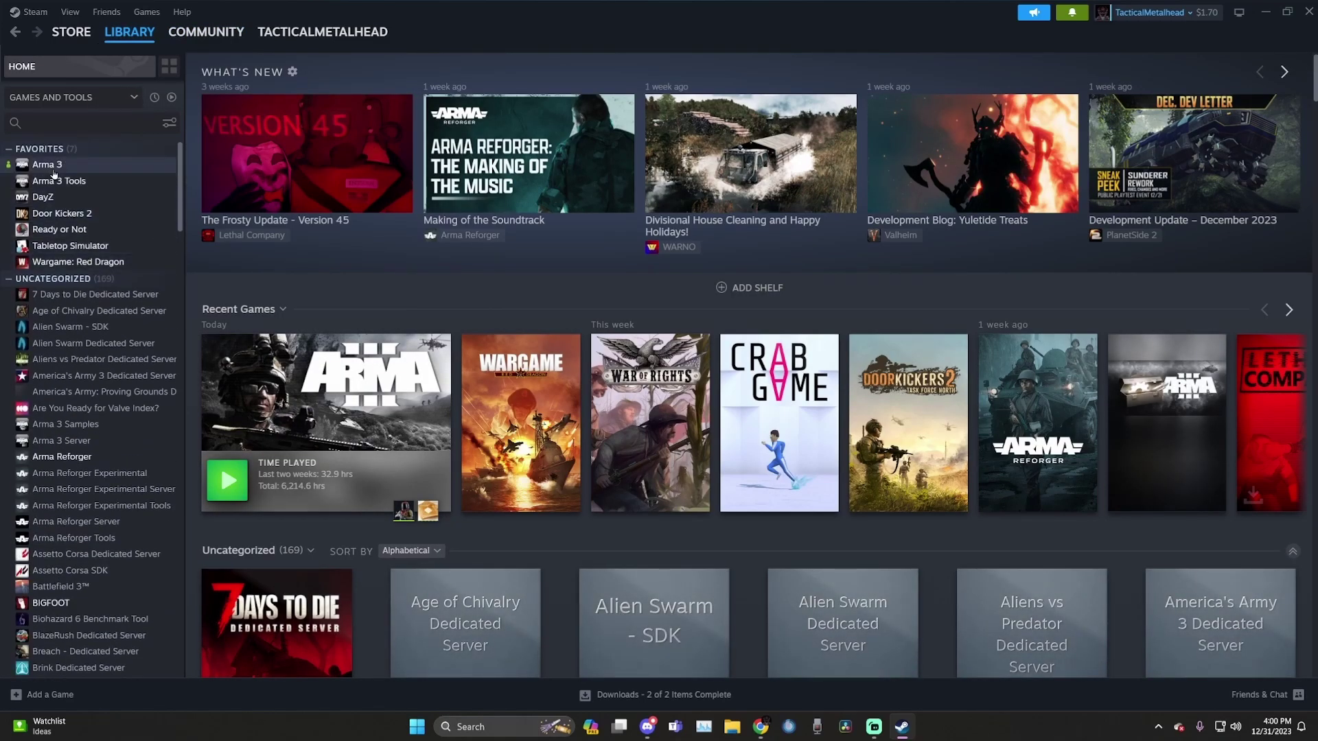
left_click(53, 172)
right_click(54, 172)
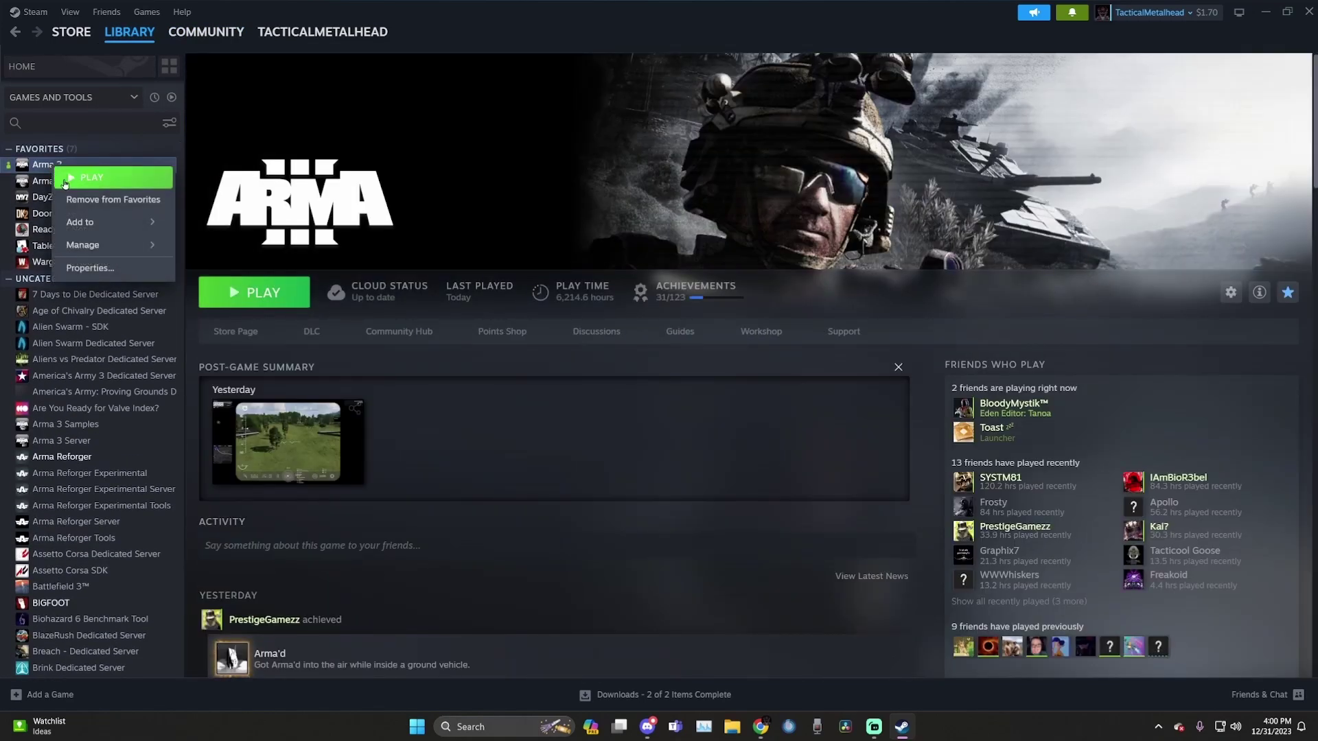
left_click(101, 266)
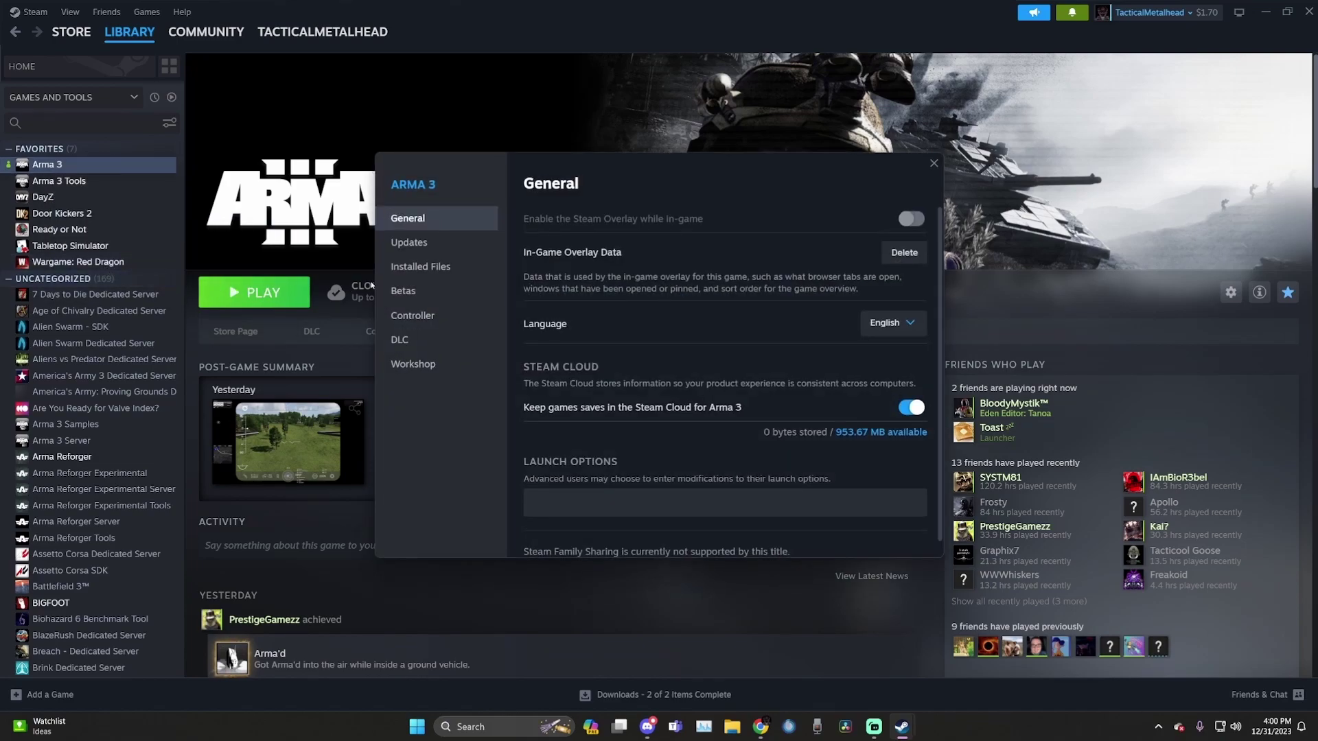
left_click(435, 268)
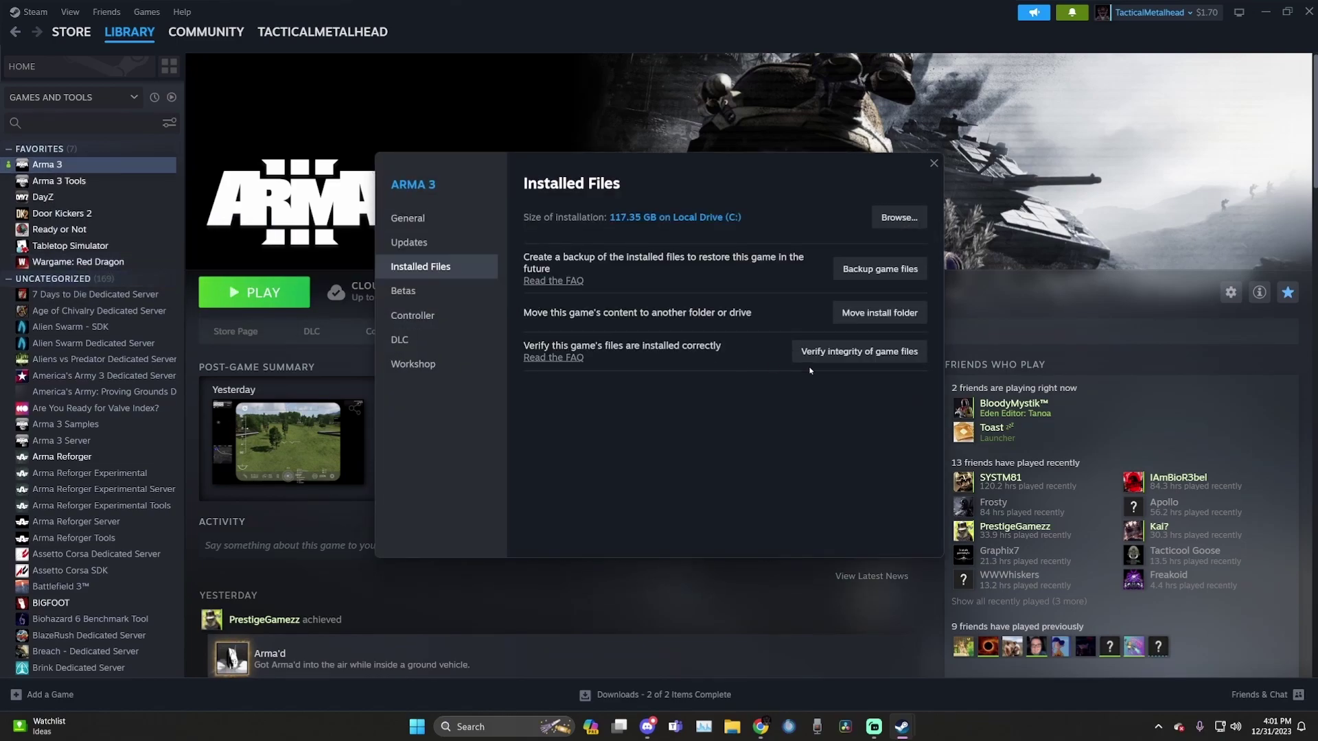
left_click(857, 353)
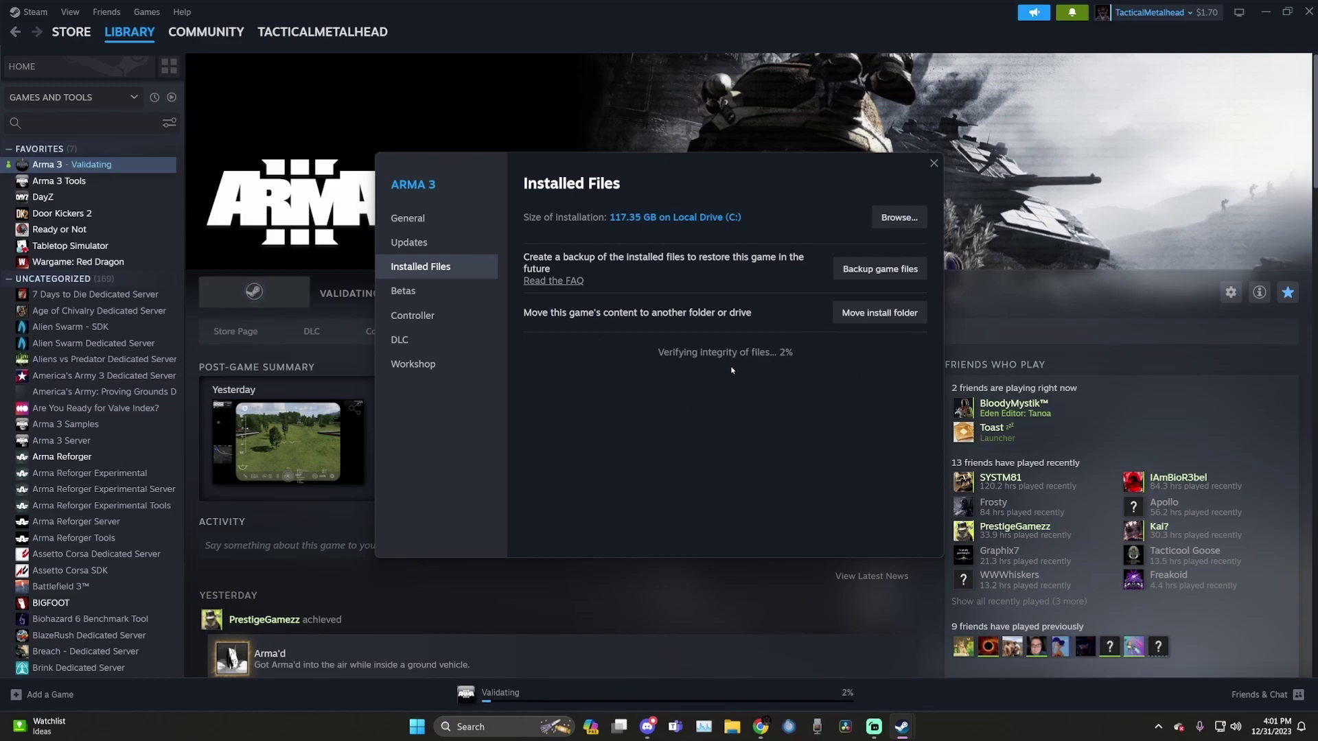
Show the Steam downloads page to follow the Arma 3 validation and close the game's properties
left_click(129, 32)
left_click(135, 96)
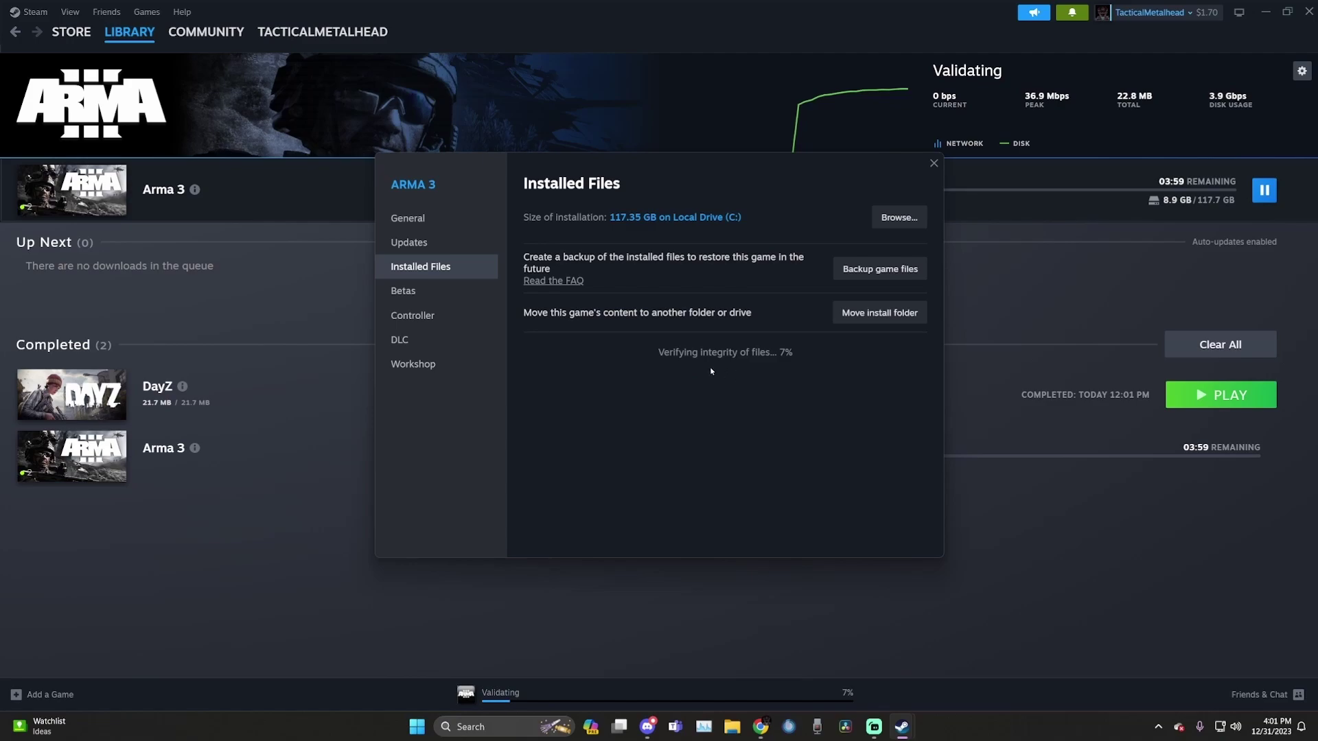
key("Escape")
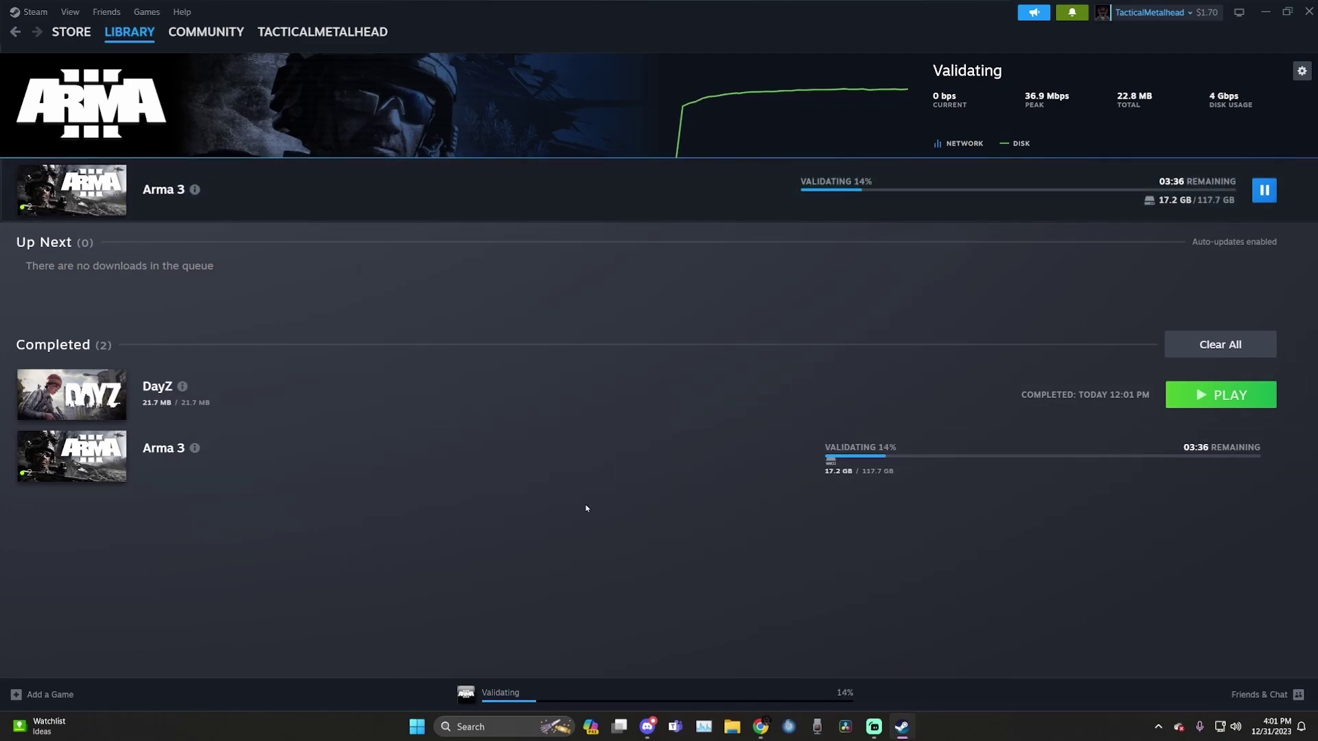
Search Windows for Command Prompt and run it as administrator
key("super")
type("c")
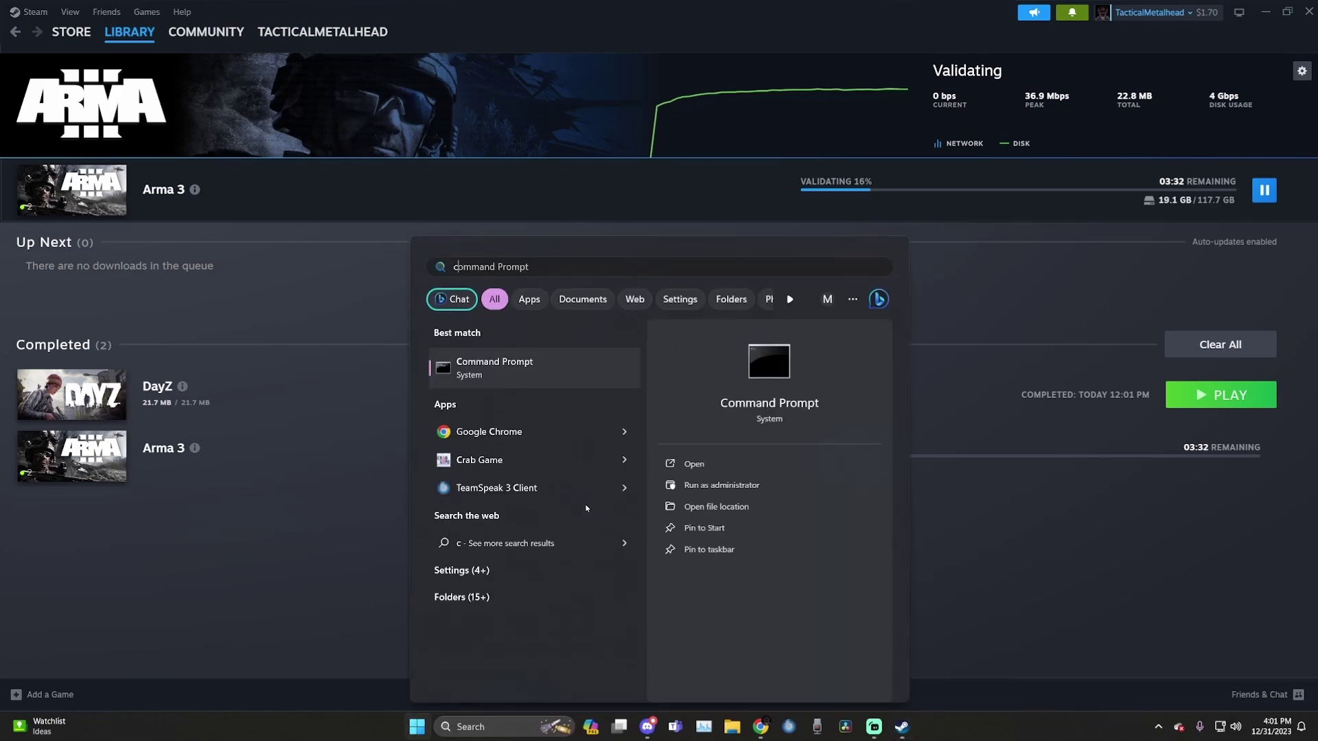
type("omm")
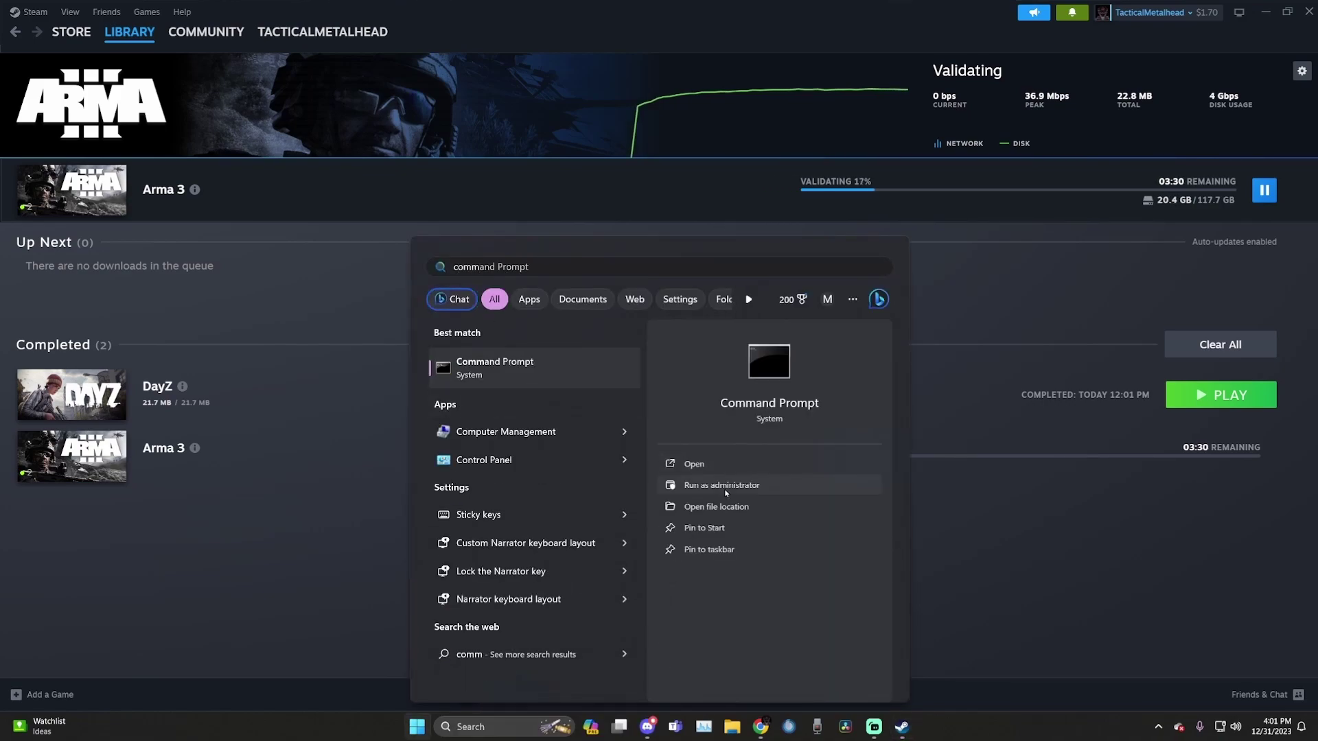
left_click(726, 485)
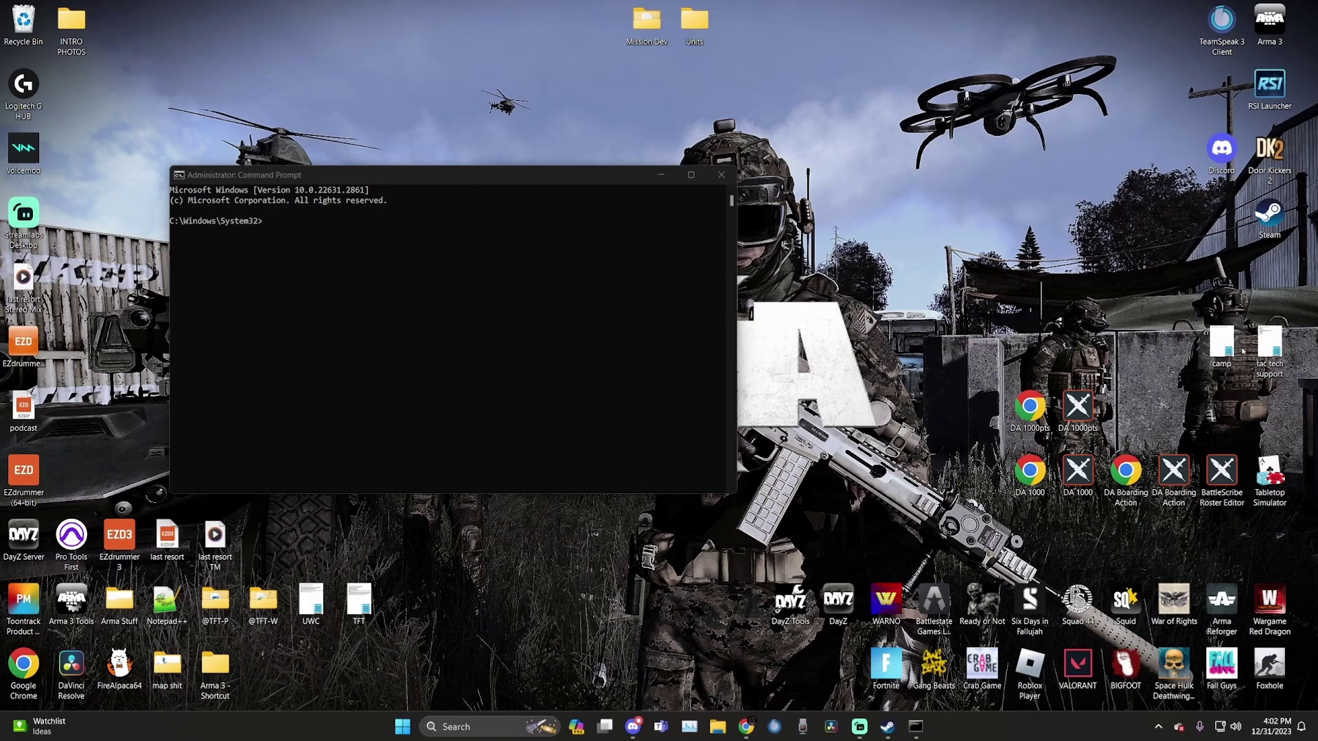
Copy the sfc /scannow command from the tac tech support text file and run it in the administrator Command Prompt
double_click(1269, 343)
left_click_drag(355, 307, 289, 309)
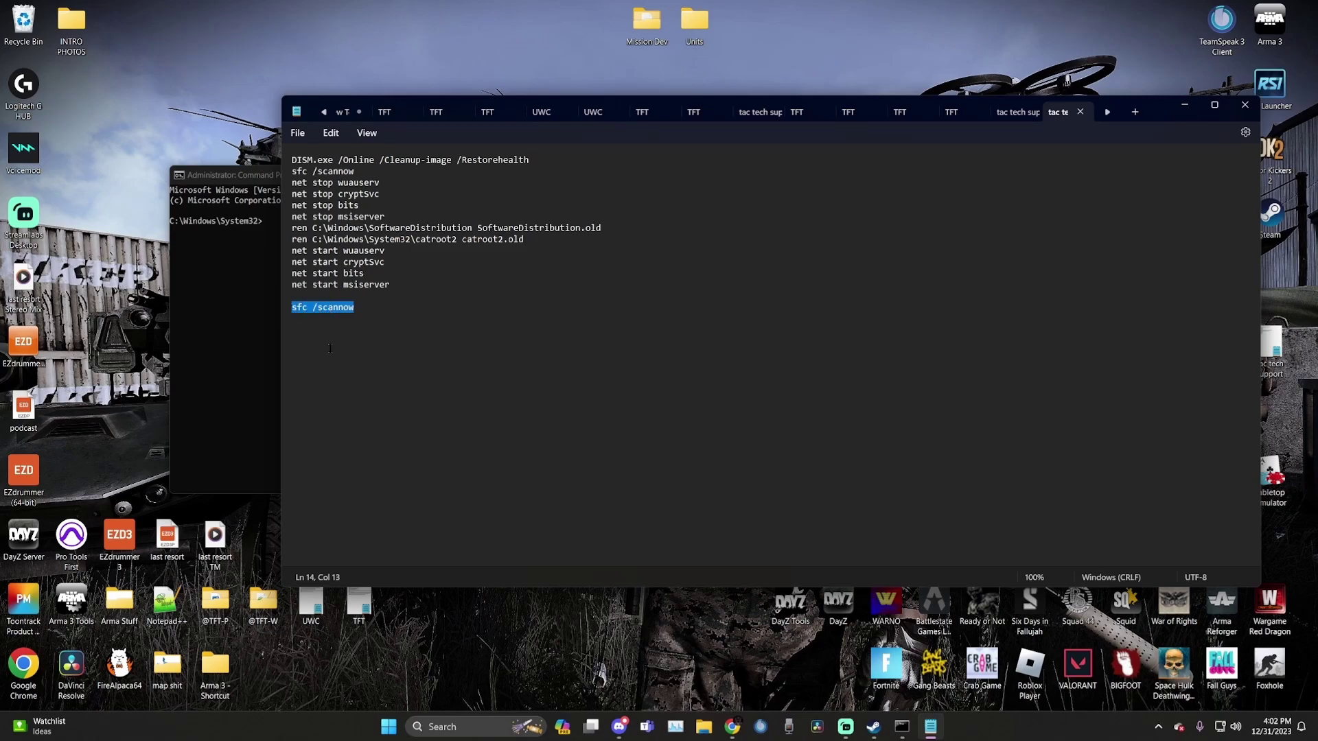
right_click(319, 309)
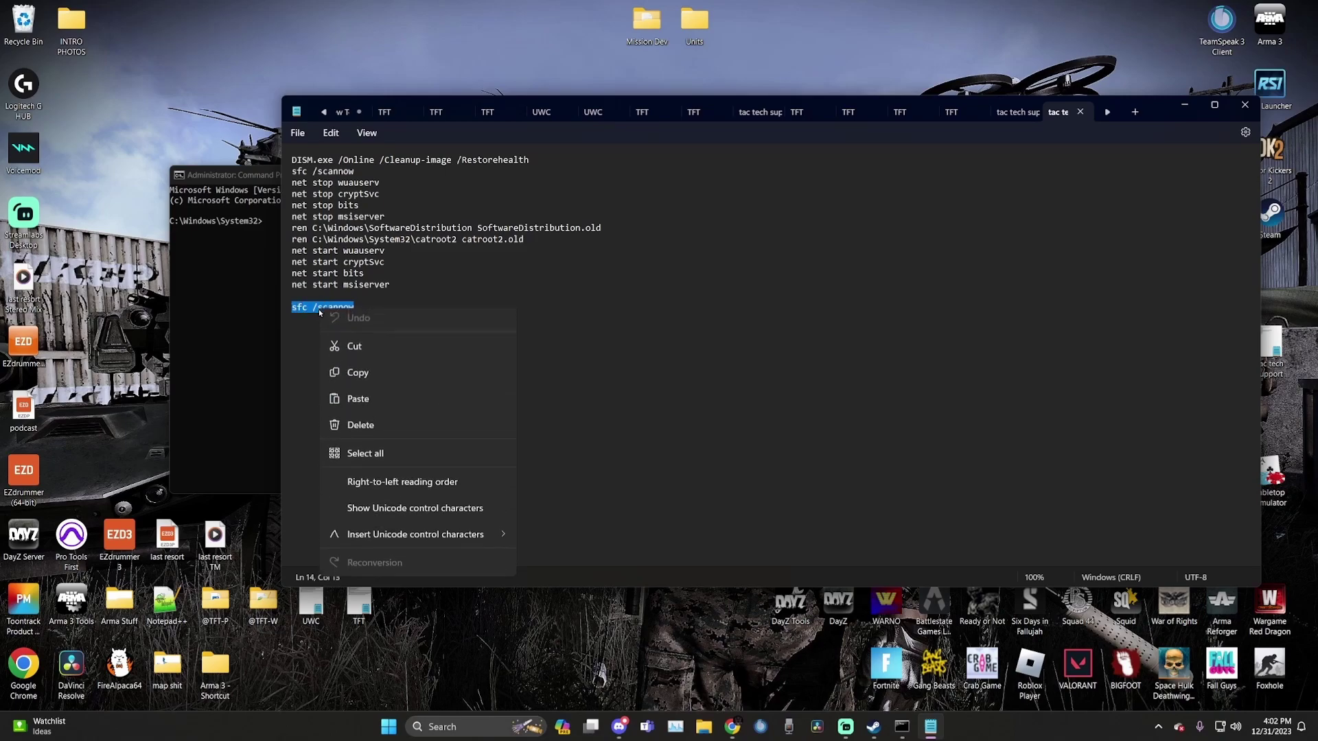
left_click(356, 377)
key("alt+F4")
left_click(446, 320)
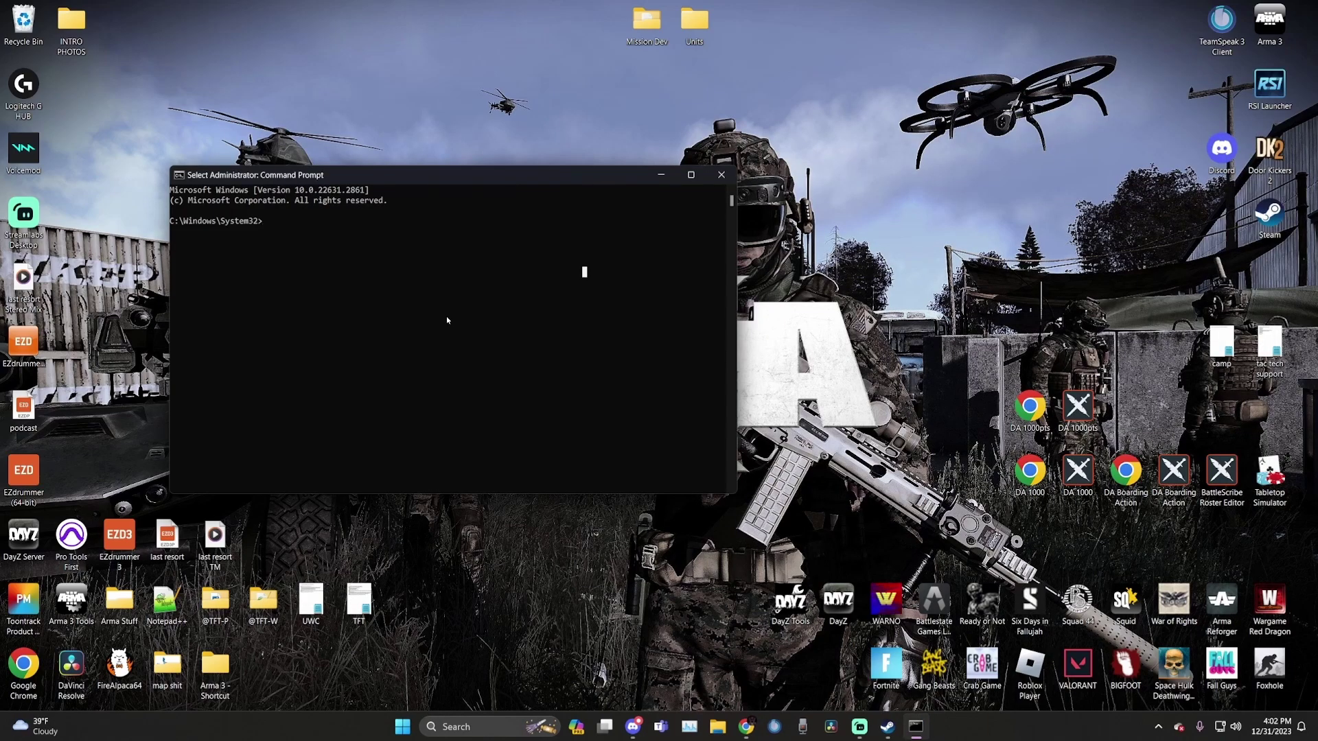
right_click(447, 320)
key("Return")
Check the progress of the Arma 3 file validation in Steam and of the system scan in Command Prompt
mouse_move(887, 726)
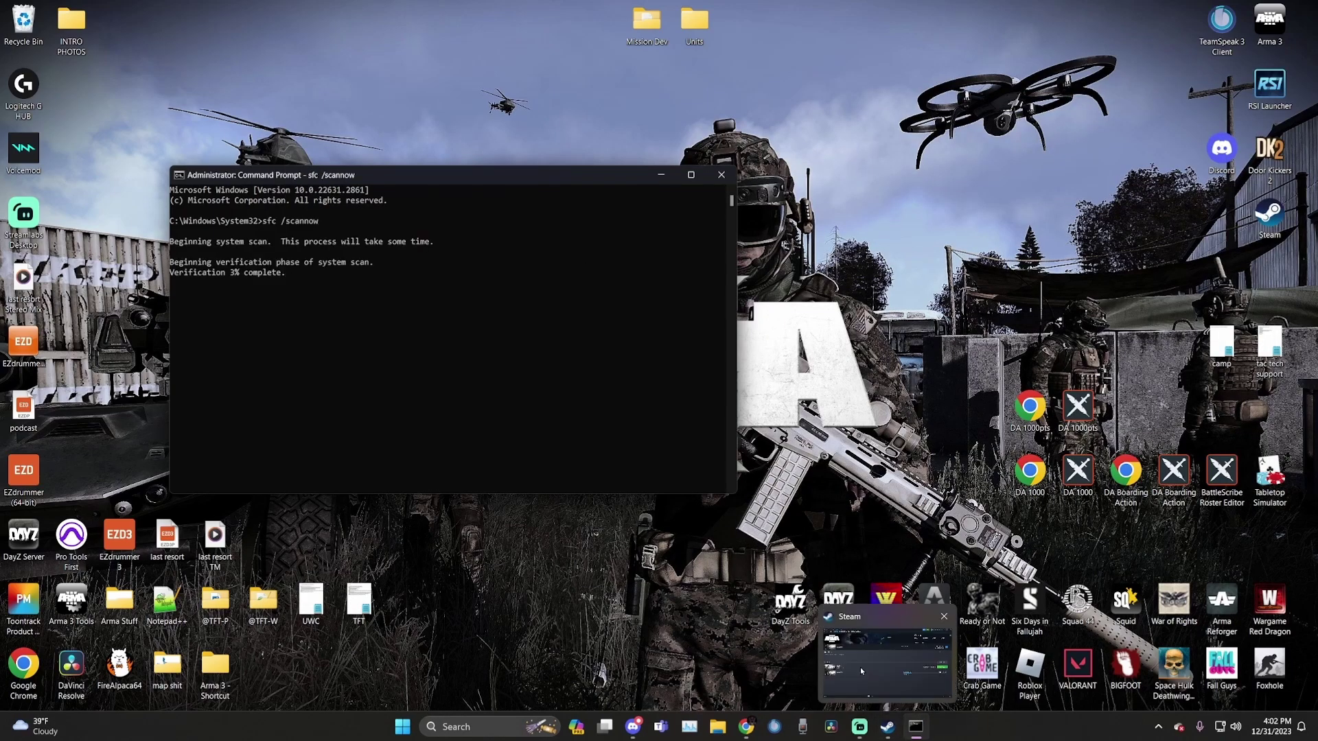
left_click(861, 670)
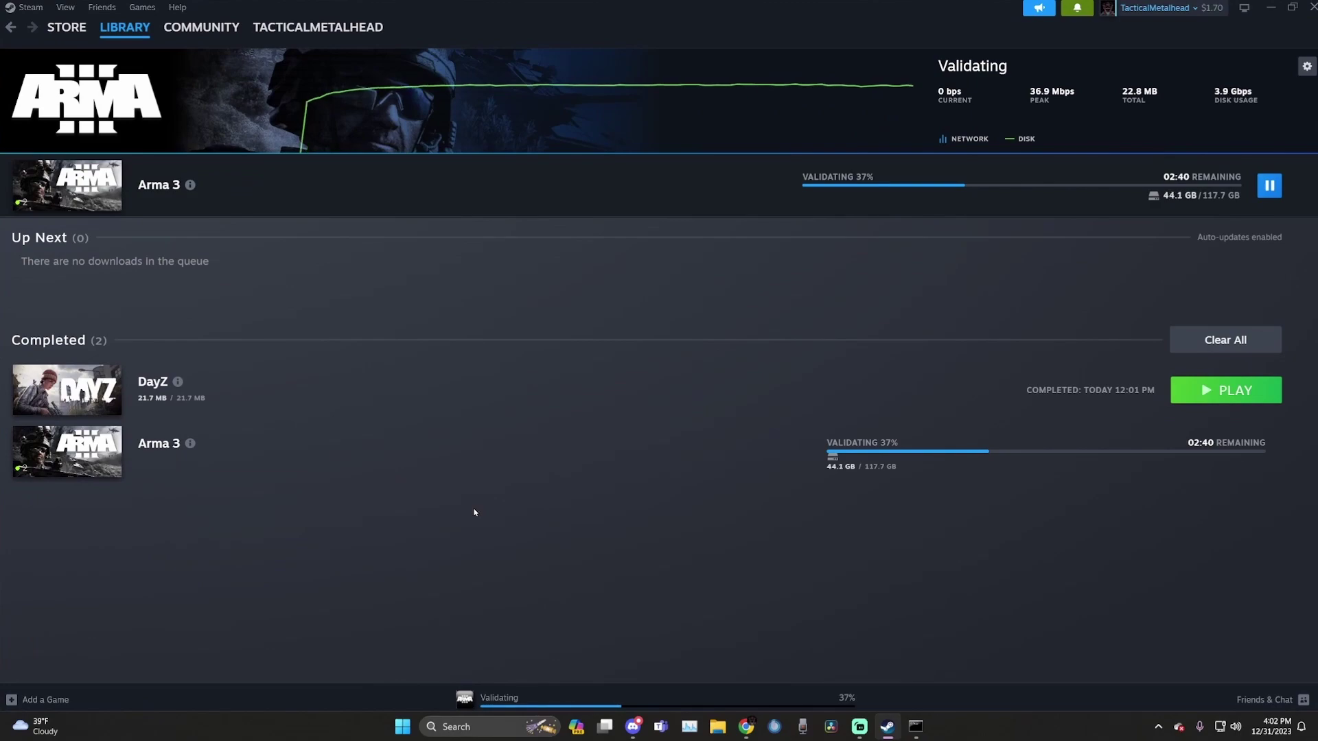
left_click(889, 726)
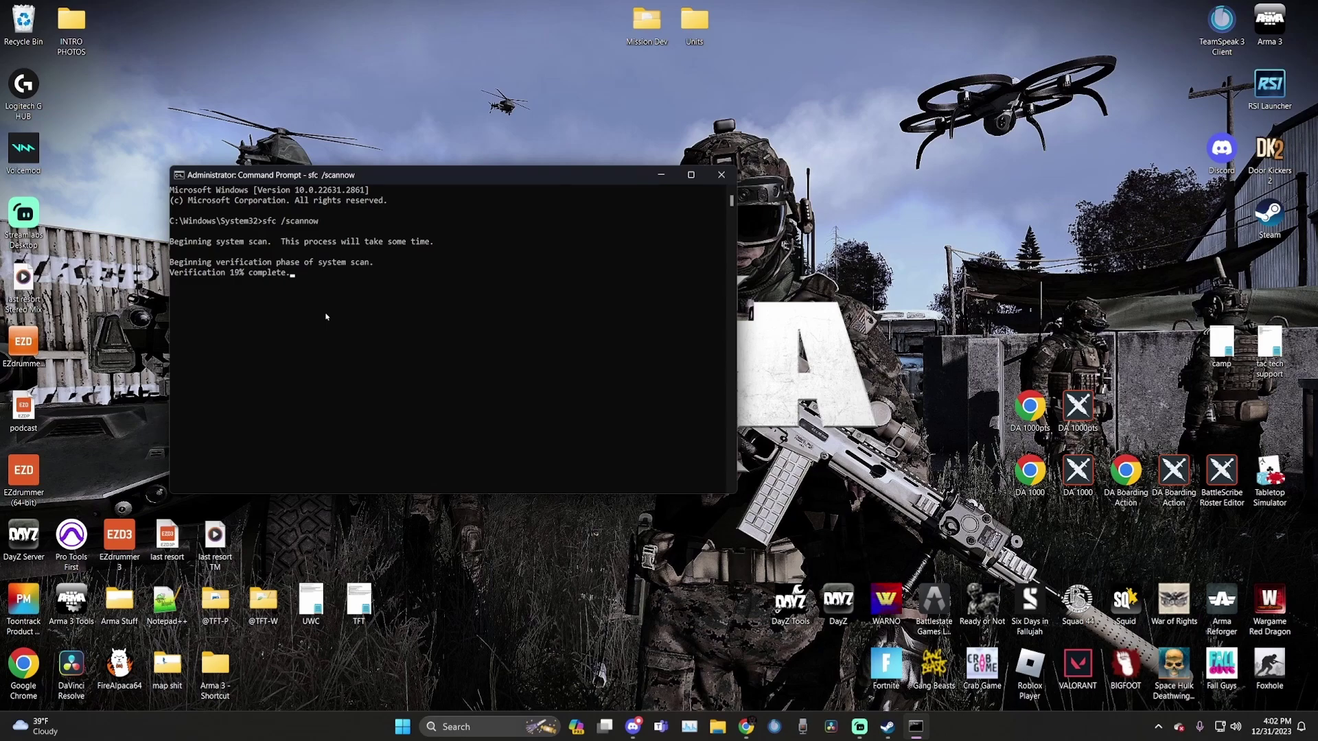
left_click(888, 727)
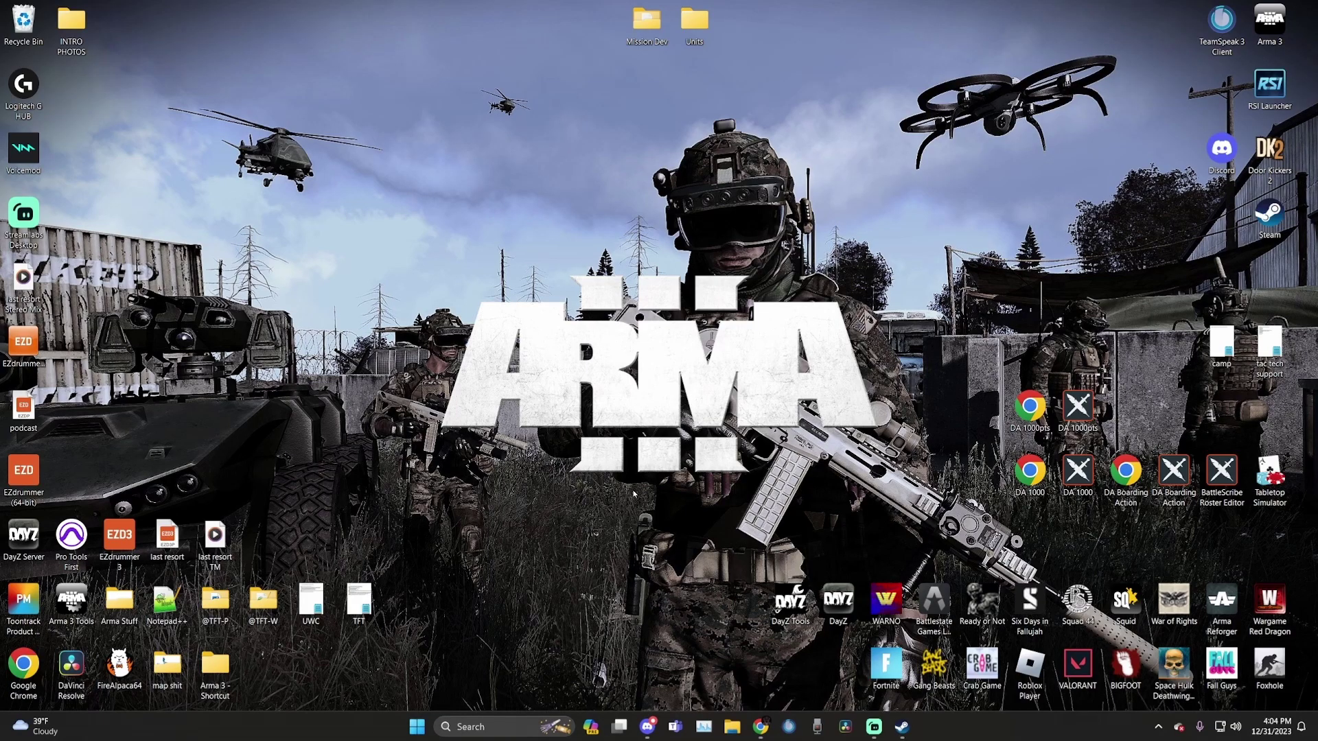
Open the computer's power options
key("super")
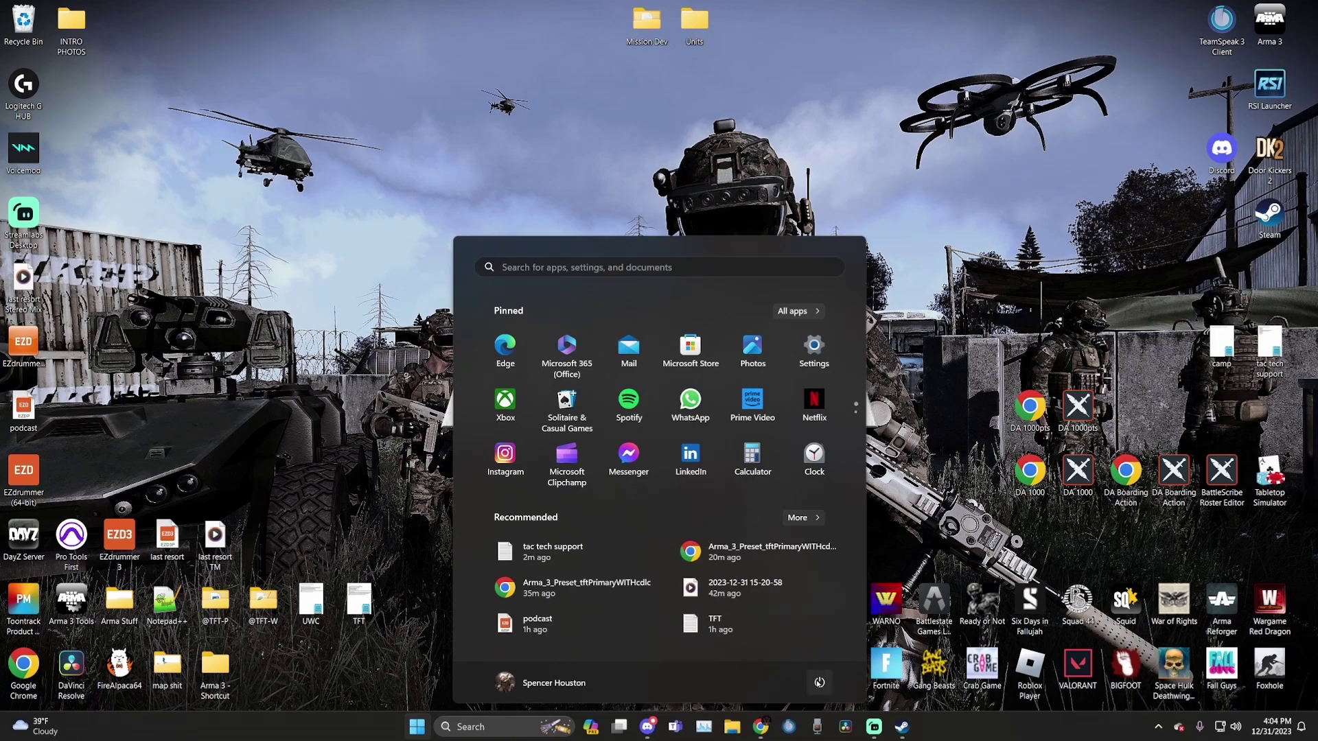
left_click(819, 682)
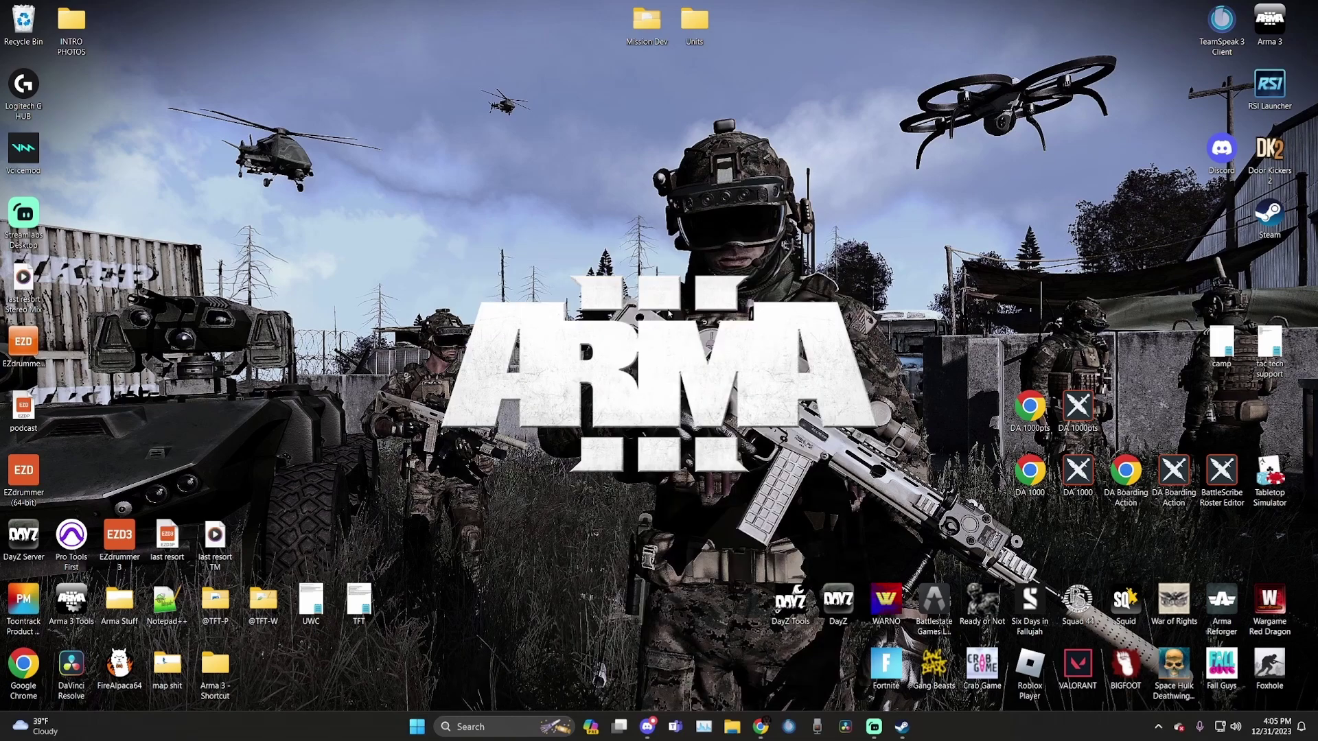